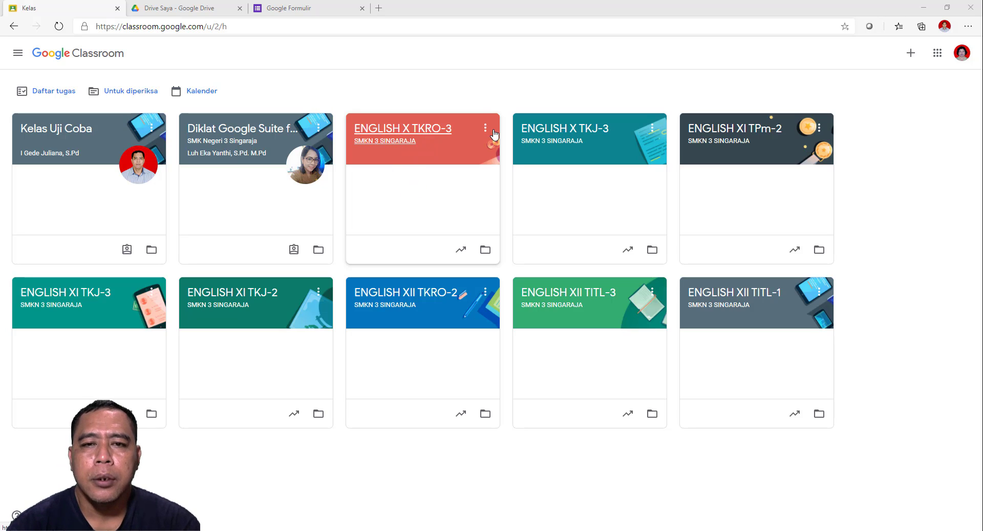
Open the classwork (Tugas Kelas) page of the ENGLISH X TKJ-3 class
click(541, 128)
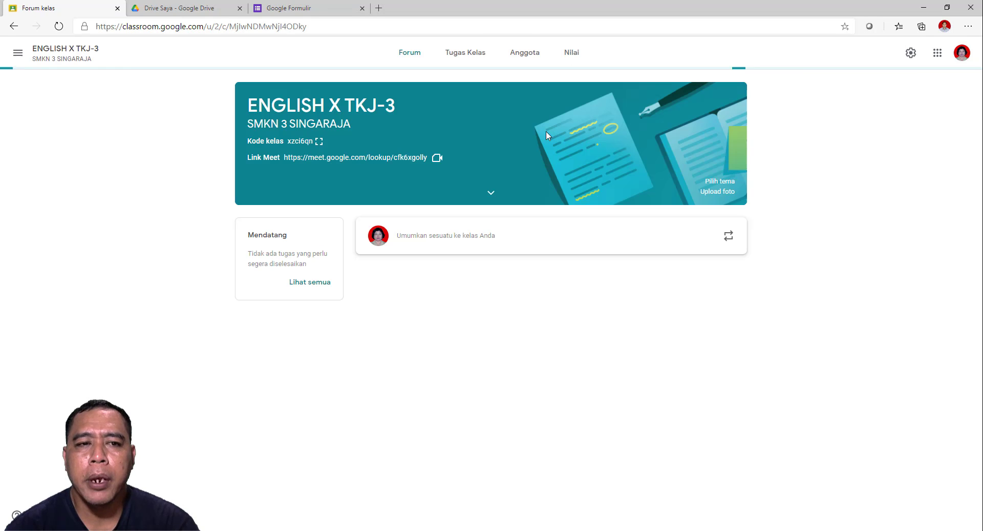
click(466, 55)
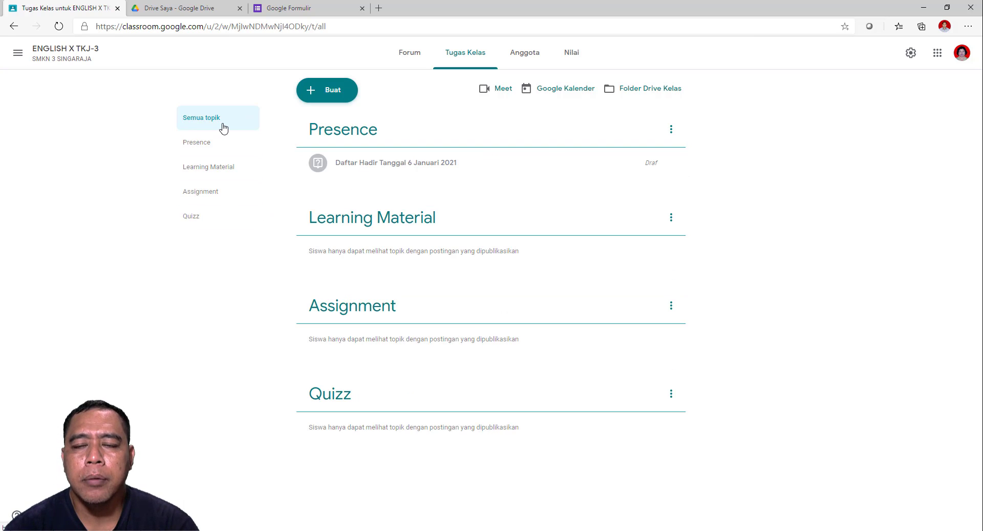
Try to delete the Presence topic from the classwork page
click(671, 131)
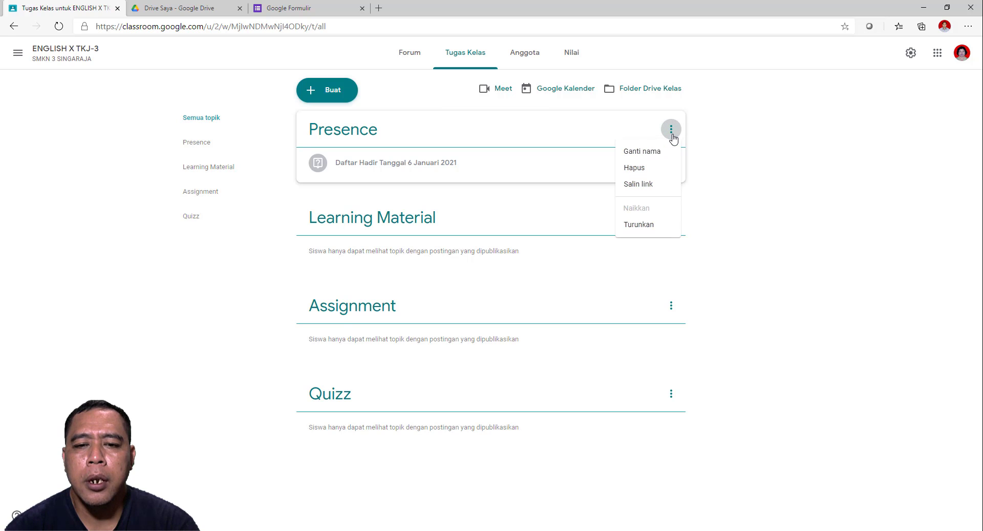
click(638, 168)
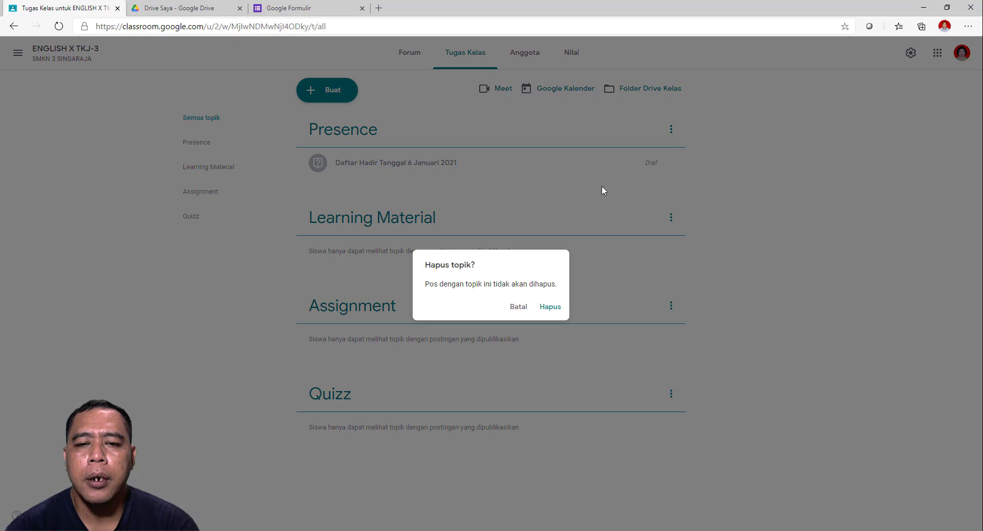
click(547, 309)
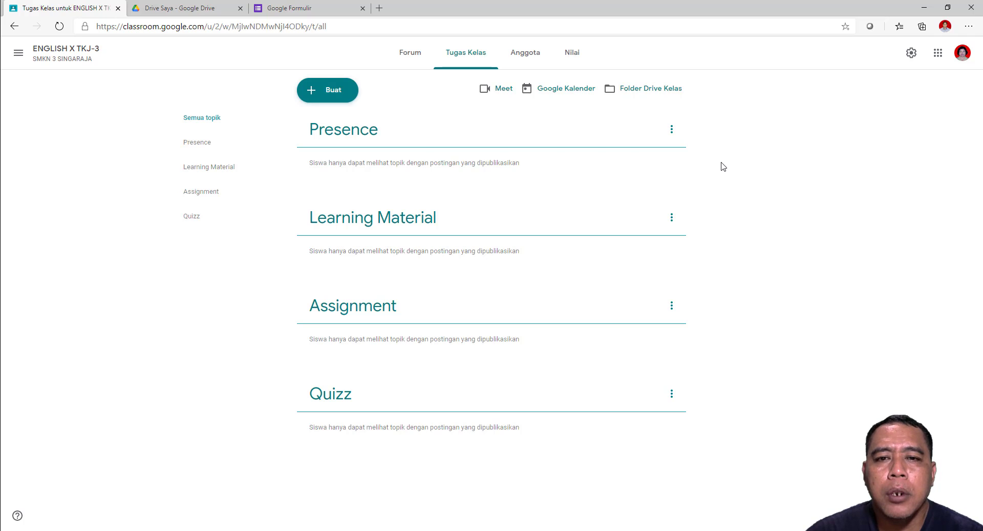
Create a new question (Pertanyaan) in the class with the title "Daftar Hadir"
click(325, 92)
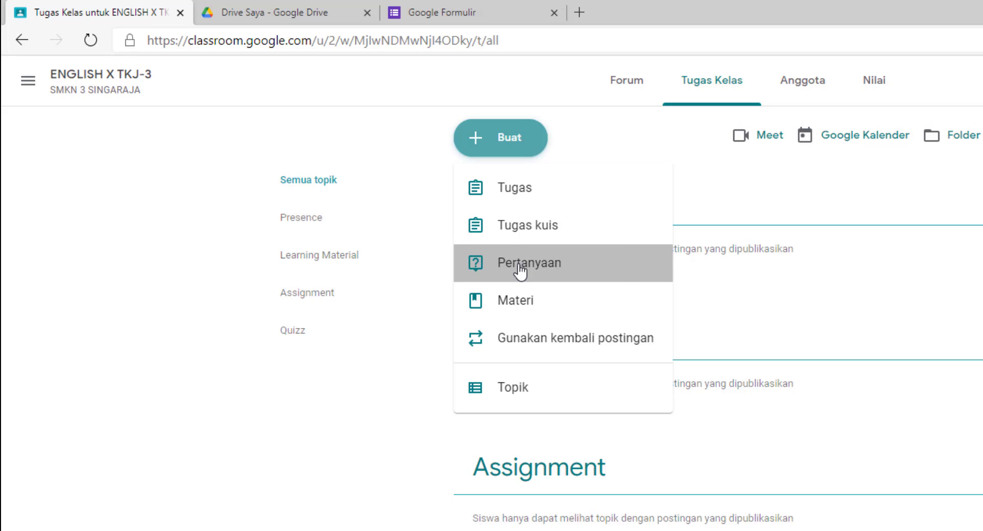
click(520, 266)
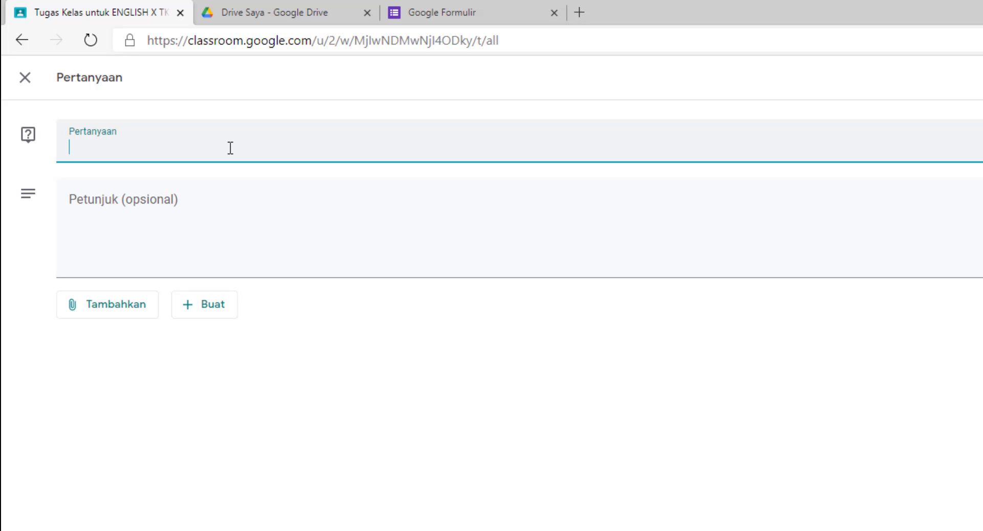
text(Daftar Hadir)
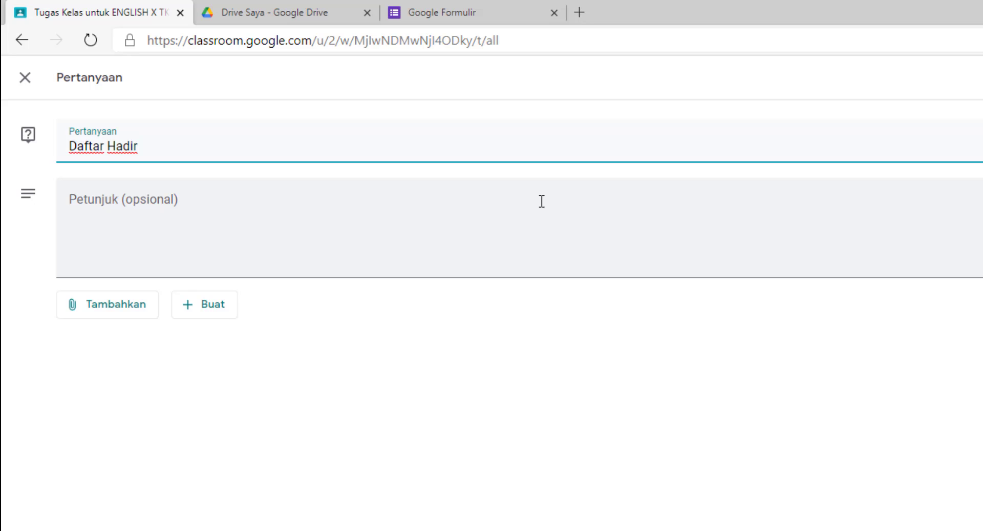
Enter "Isilah Daftar Hadir Sebelum Pembelajaran" as the question's instructions
click(217, 210)
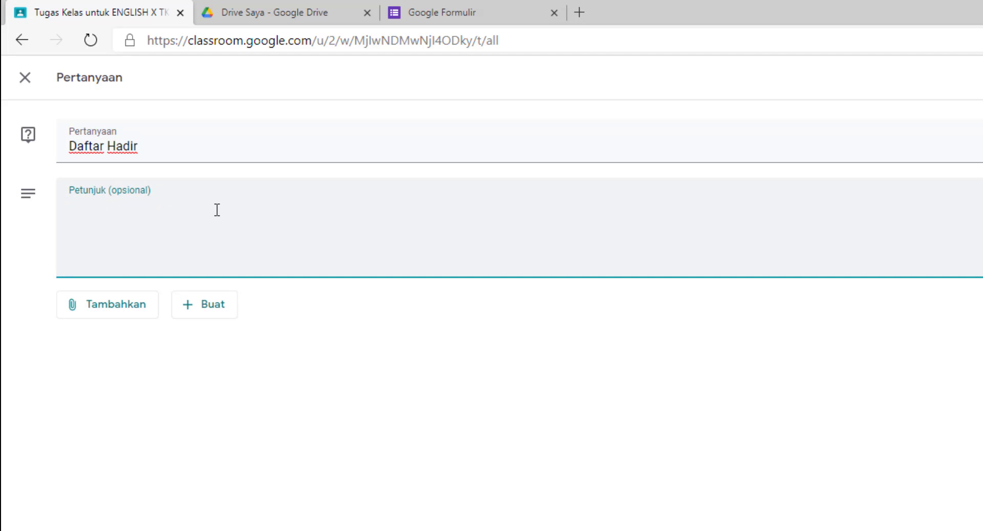
text(Isilag)
key(BackSpace)
text(h Daftar Hadi)
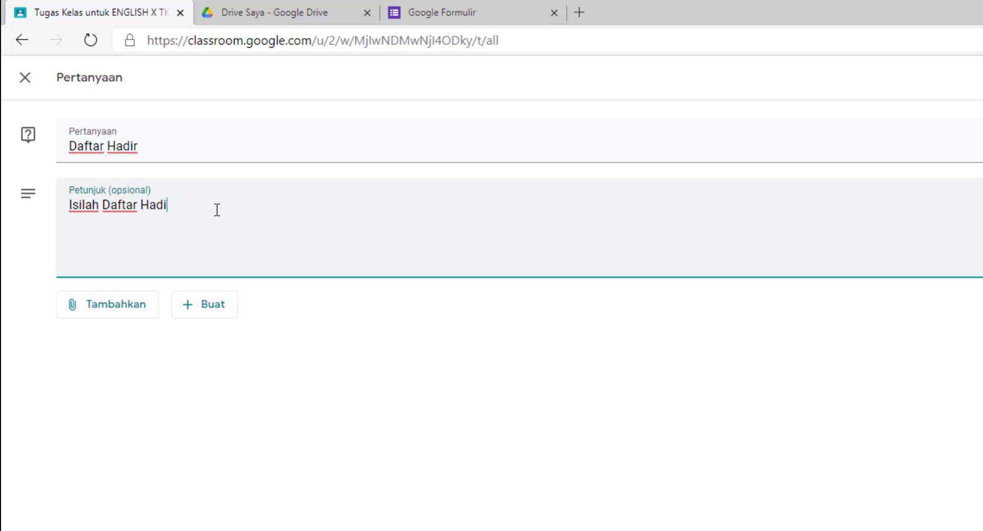
text(r Sebelum Pem)
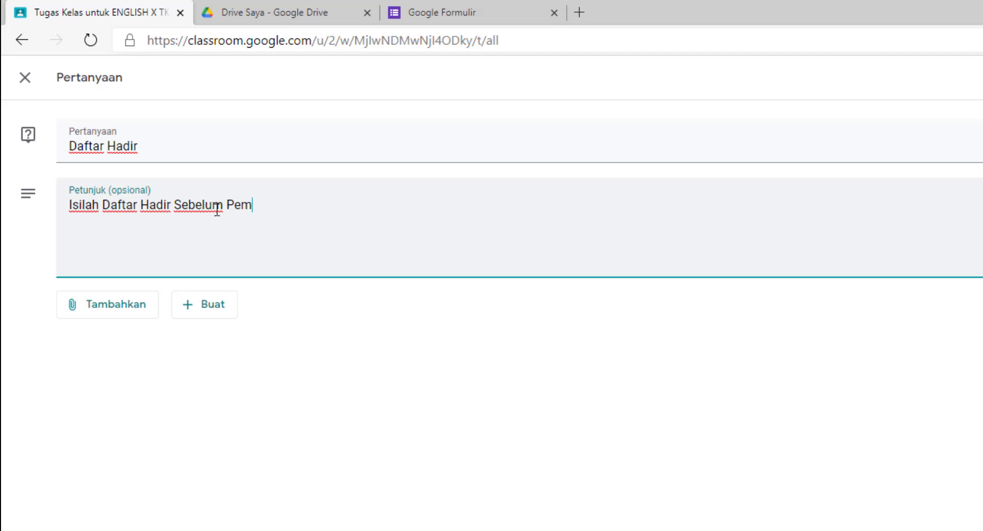
text(belajaran di)
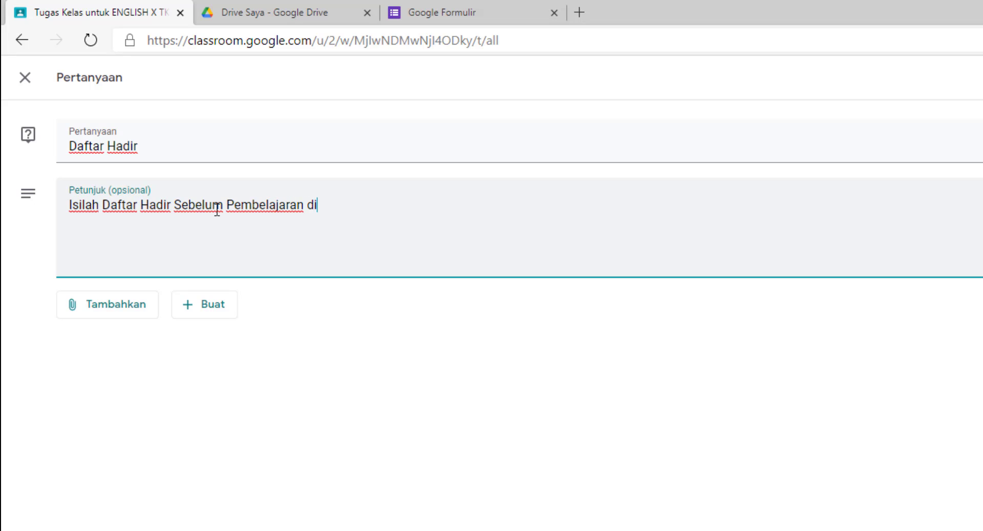
text( Mu)
key(BackSpace)
key(BackSpace)
text(mu)
key(BackSpace)
key(BackSpace)
key(BackSpace)
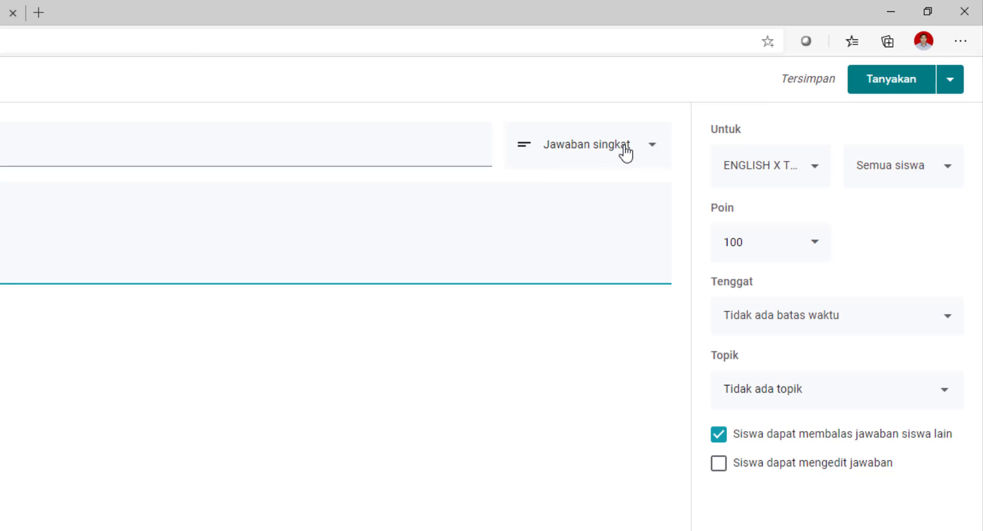
Change the question type to Pilihan ganda and extend the title to "Daftar Hadir Tanggal 6 Januari 2021"
click(626, 153)
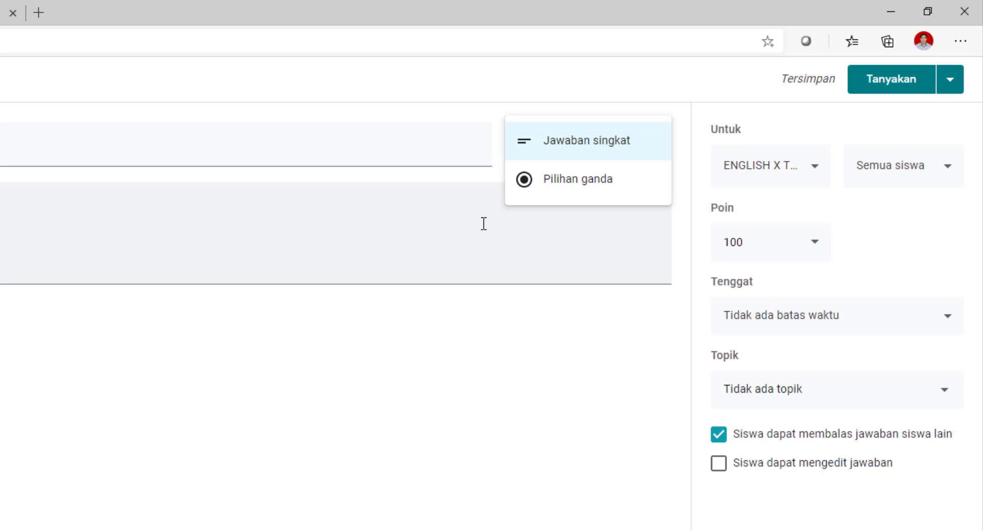
click(554, 184)
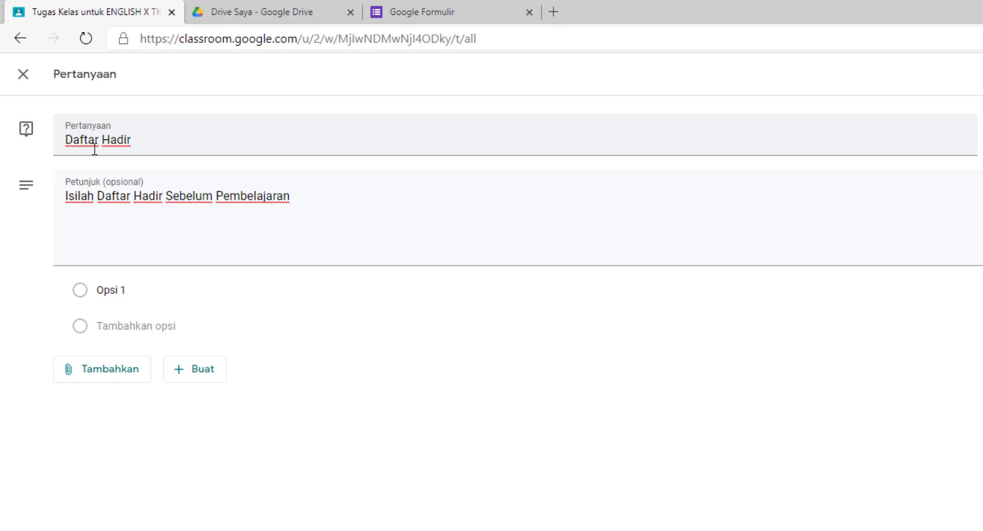
click(163, 142)
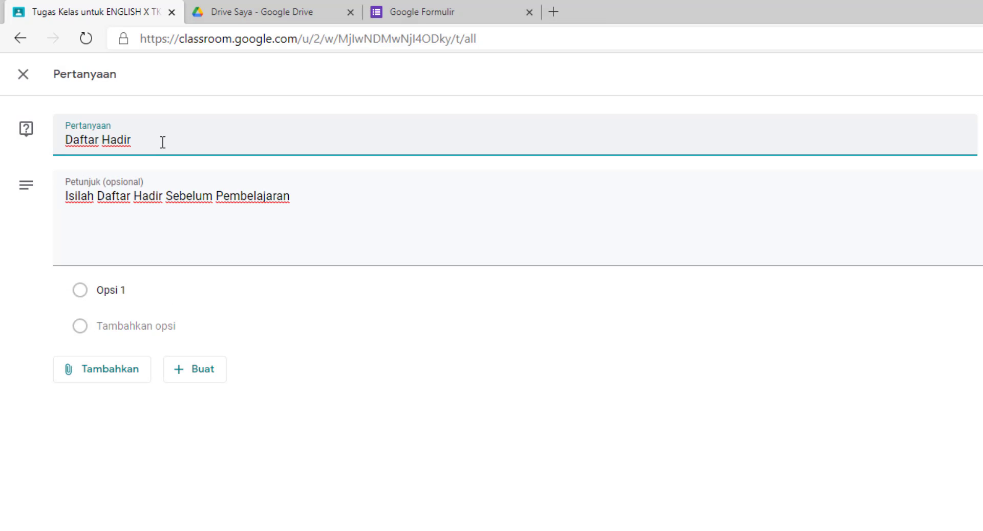
text(Tanggal 6)
key(BackSpace)
key(BackSpace)
key(BackSpace)
key(BackSpace)
key(BackSpace)
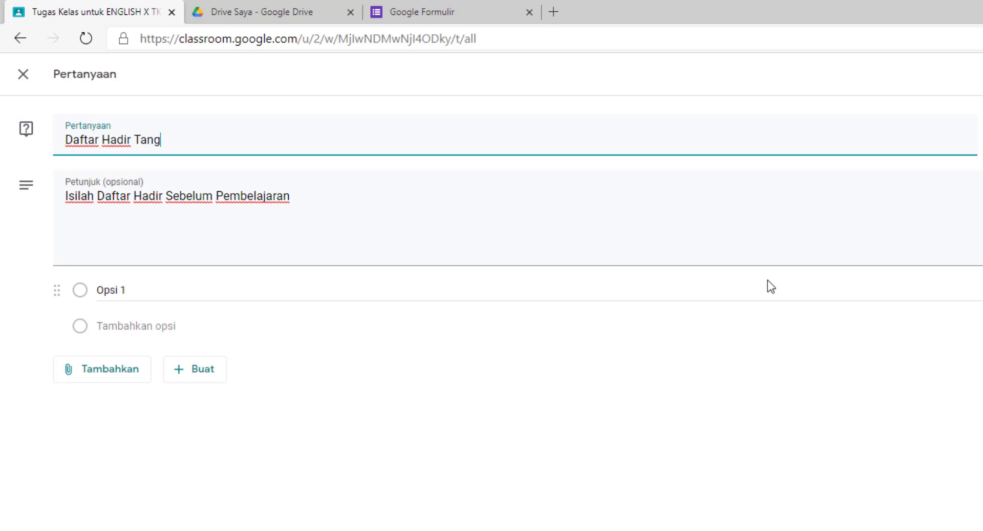
text(gal 6 januari)
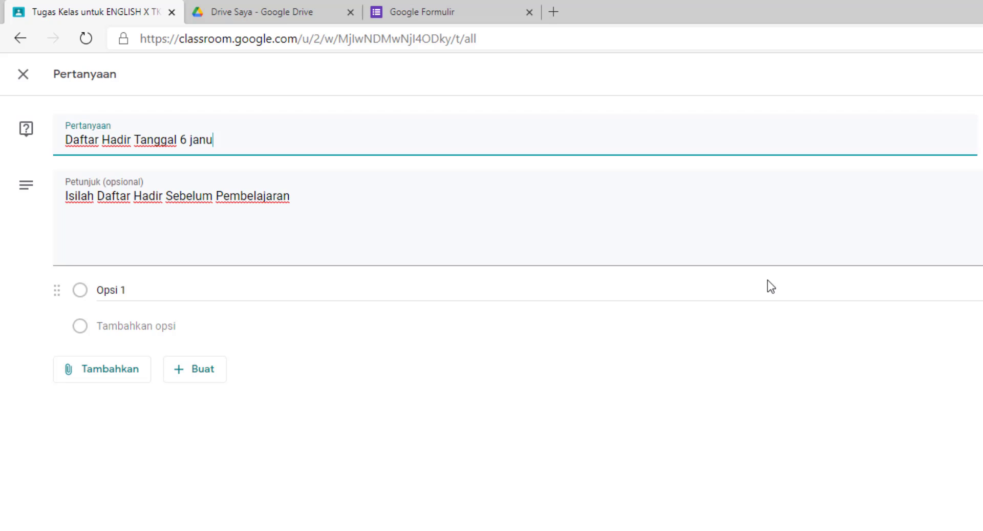
key(BackSpace)
key(BackSpace)
key(BackSpace)
key(BackSpace)
key(BackSpace)
key(BackSpace)
key(BackSpace)
key(BackSpace)
text(Januari 2021)
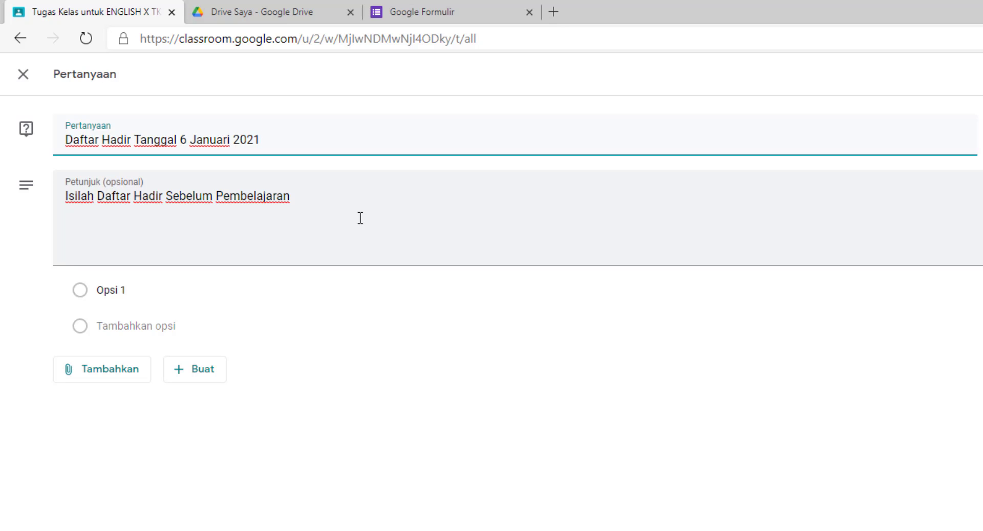
Fill in three answer options for the attendance question: Hadir, Ijin and Sakit
click(164, 293)
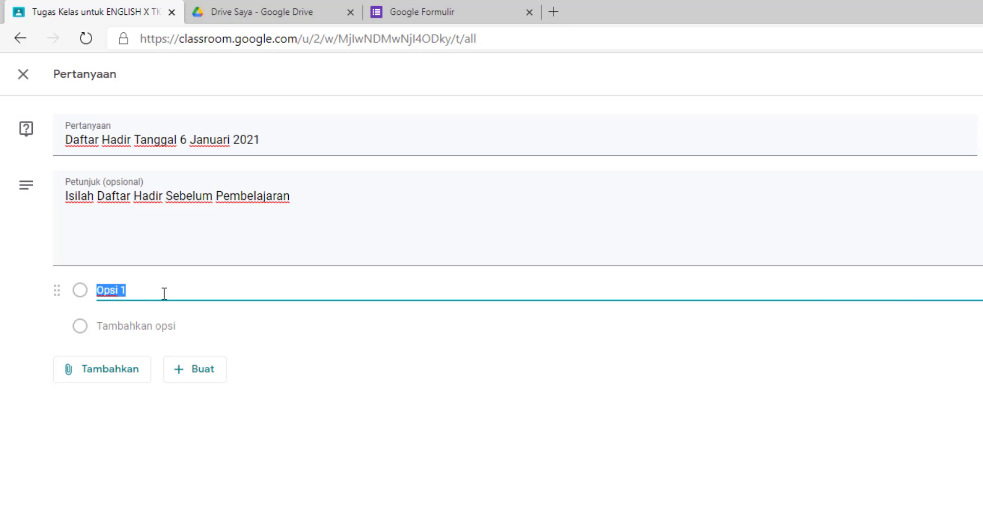
text(Hadir)
click(148, 326)
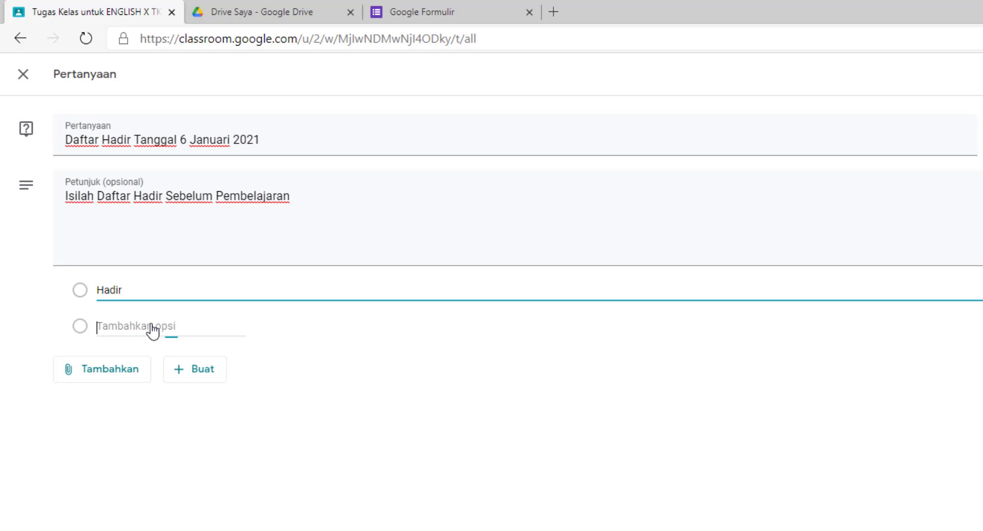
text(Ijin)
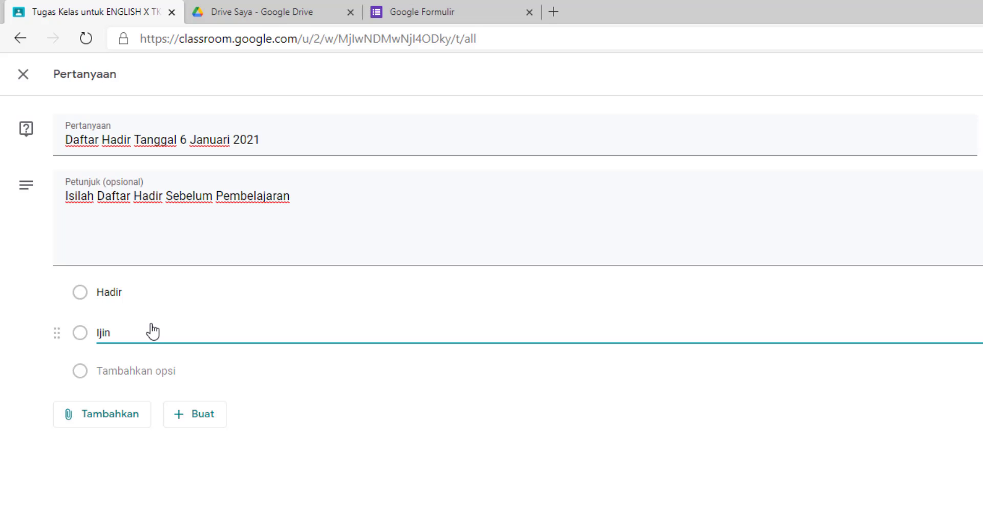
click(167, 373)
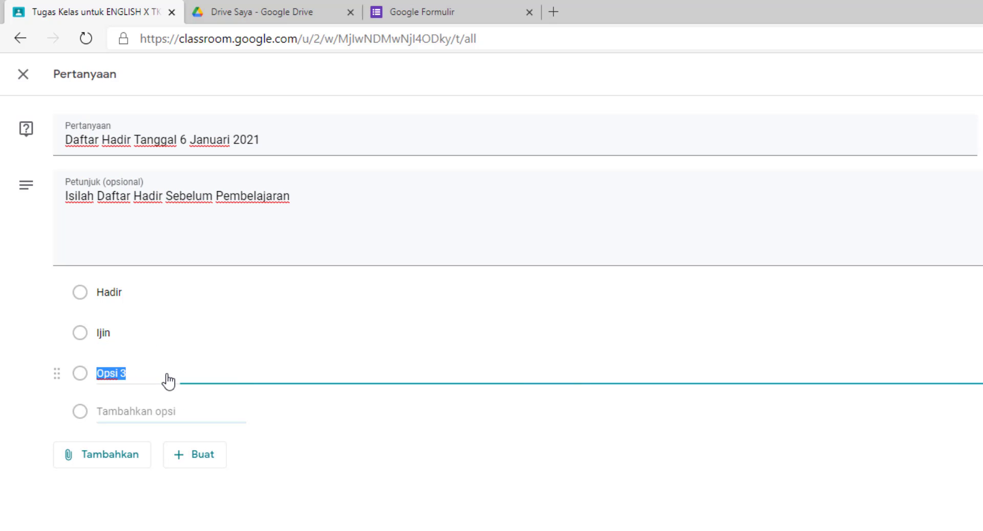
text(Sakit)
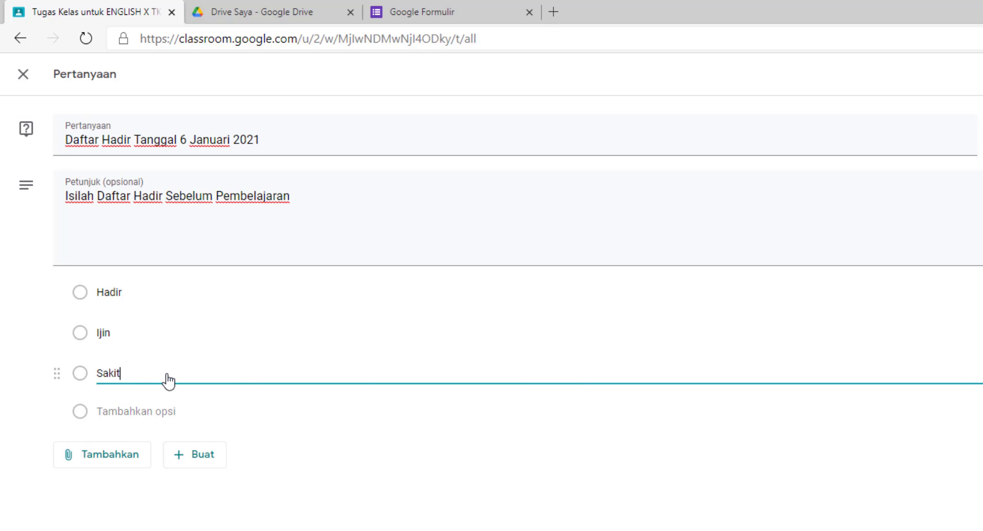
click(484, 447)
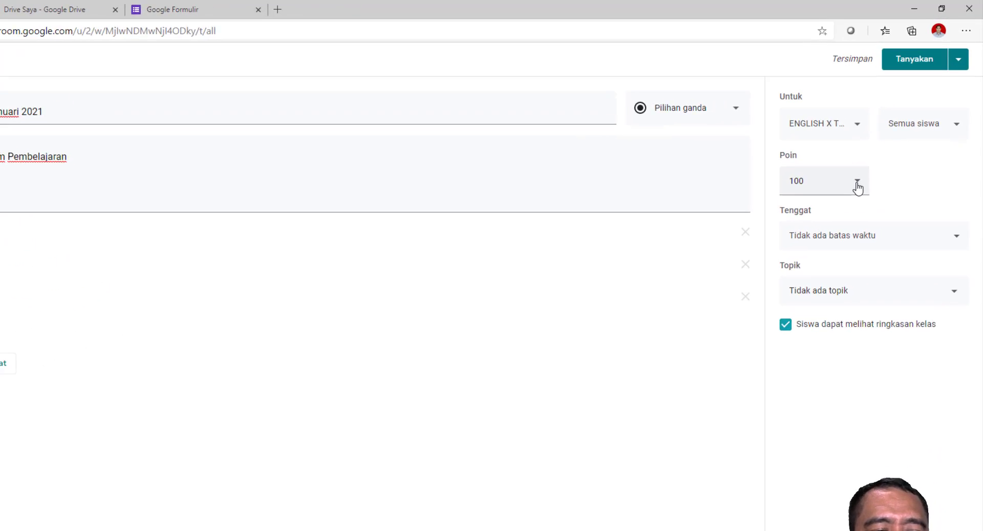
Set the question's points to Tidak dinilai and assign it to the Presence topic
click(858, 187)
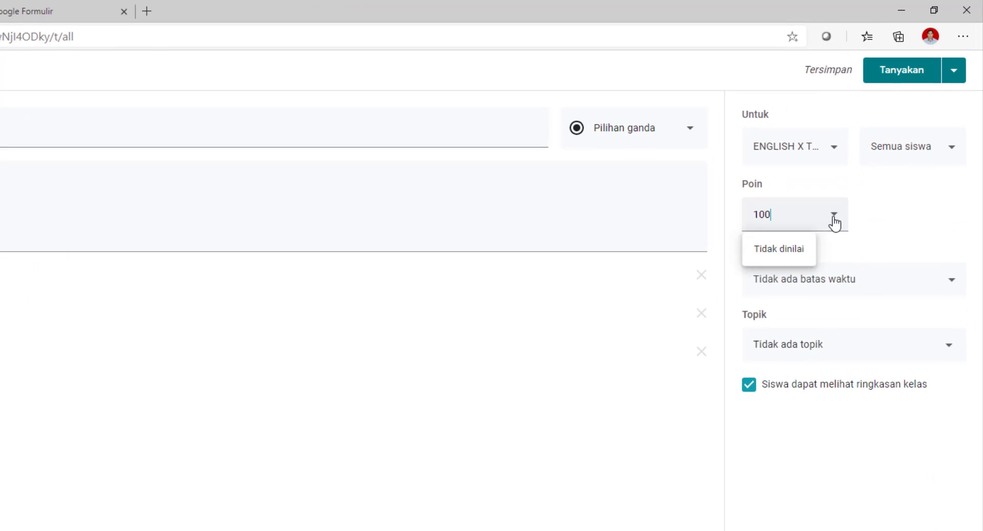
click(818, 211)
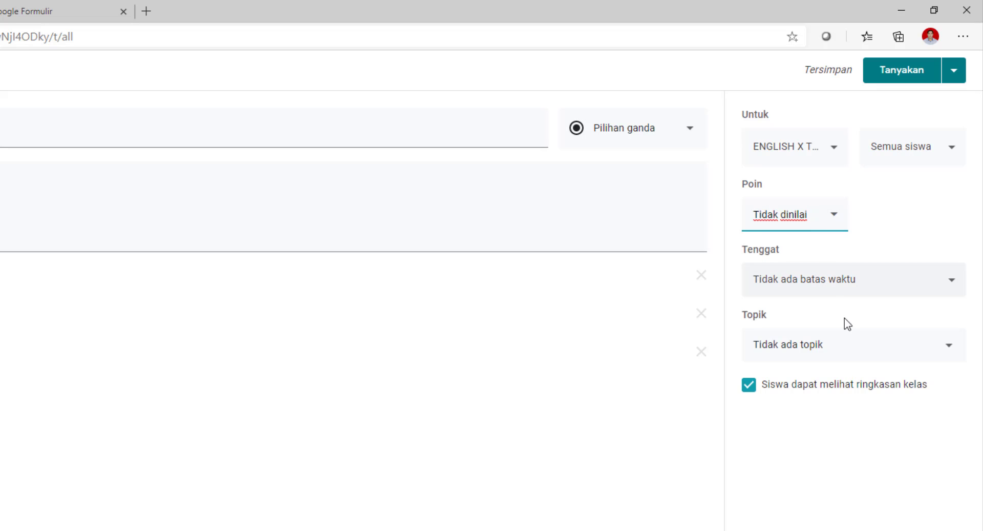
click(815, 352)
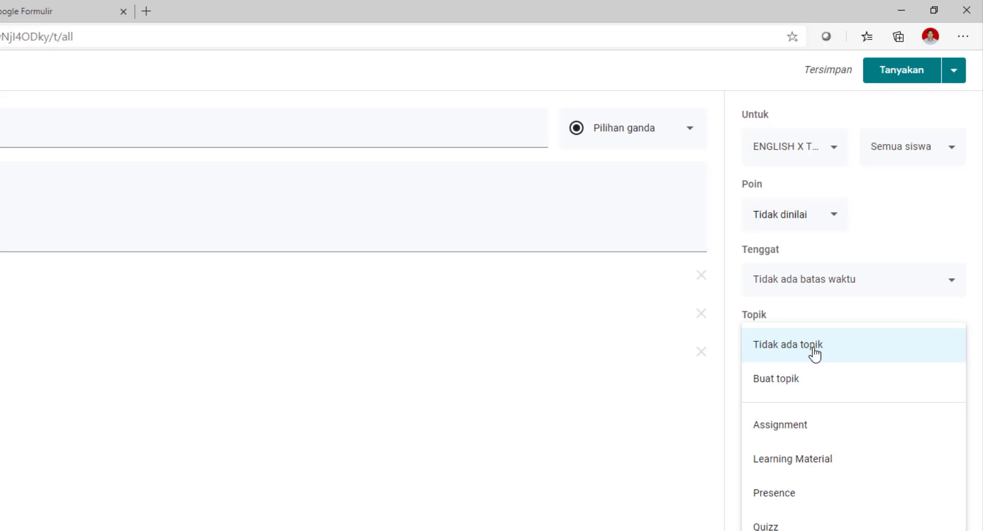
click(797, 493)
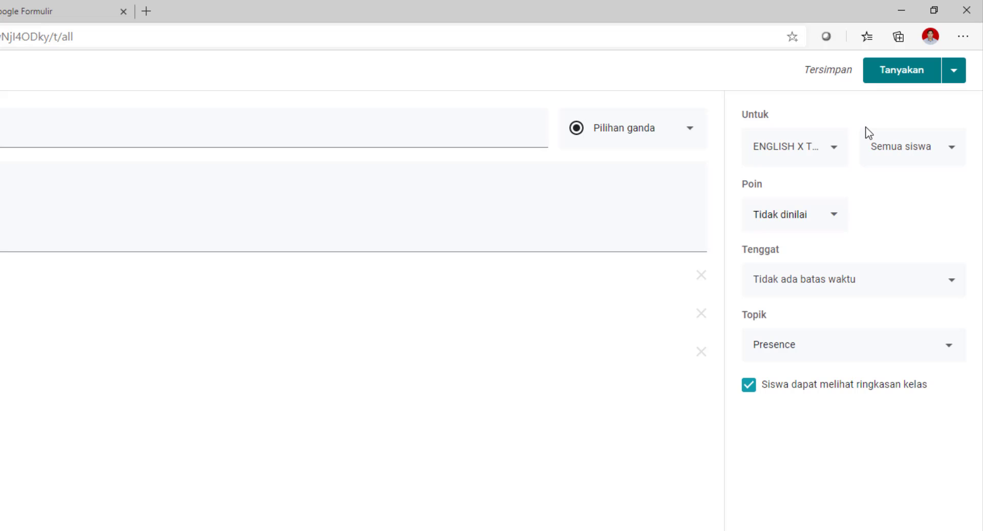
Schedule the attendance question for 6 Jan 2021 at 07.30
click(954, 71)
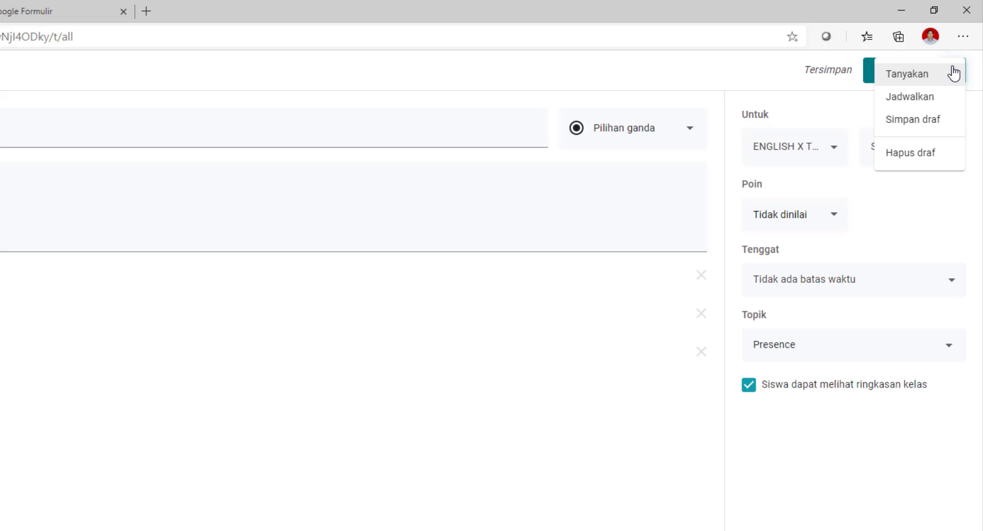
click(928, 100)
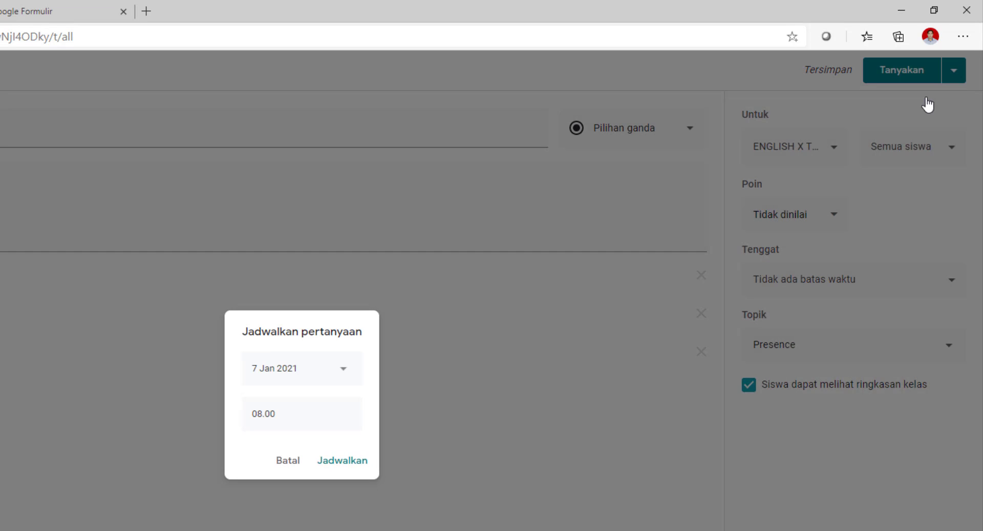
click(344, 369)
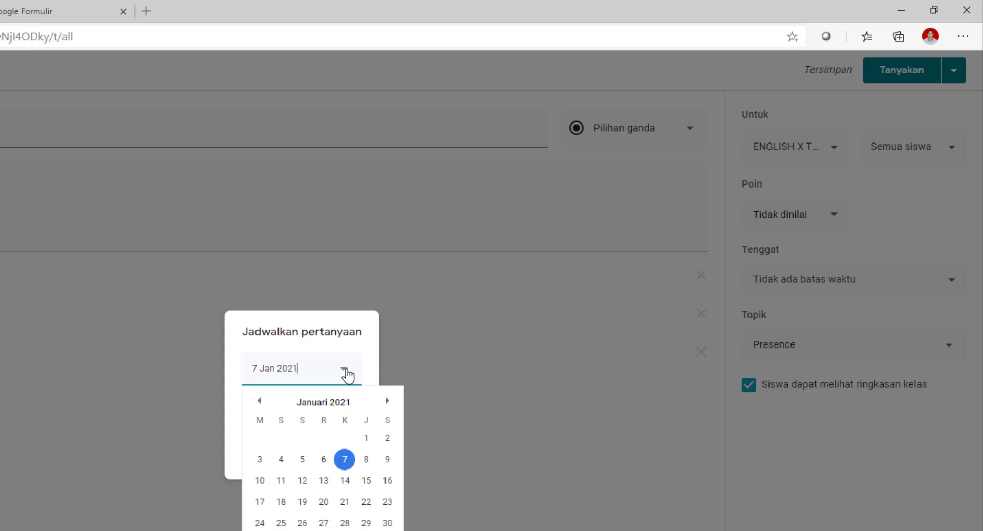
click(323, 459)
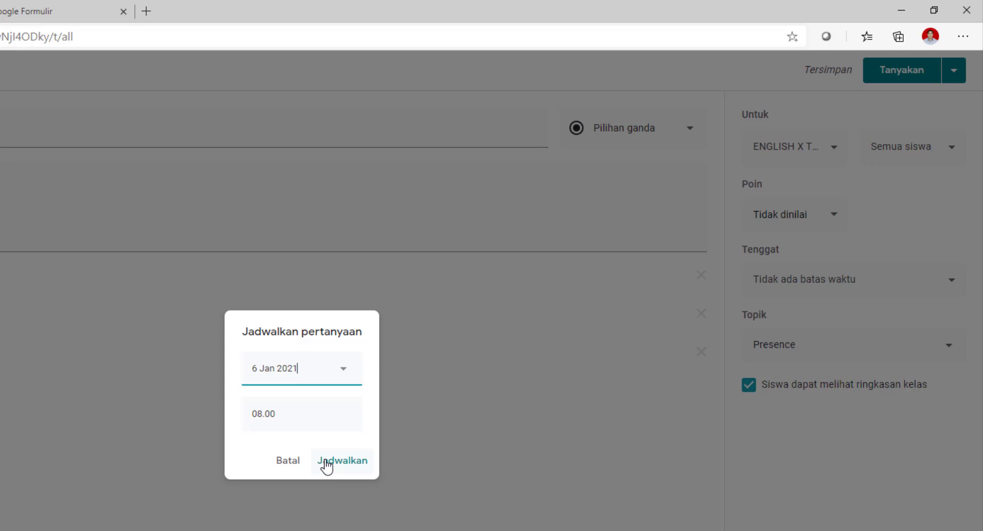
click(262, 415)
click(263, 415)
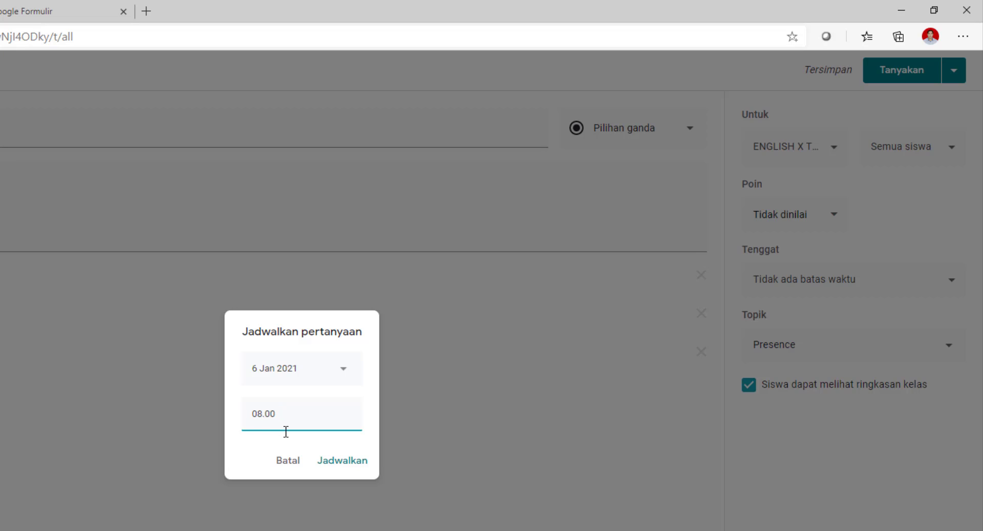
key(BackSpace)
text(7.3)
click(345, 462)
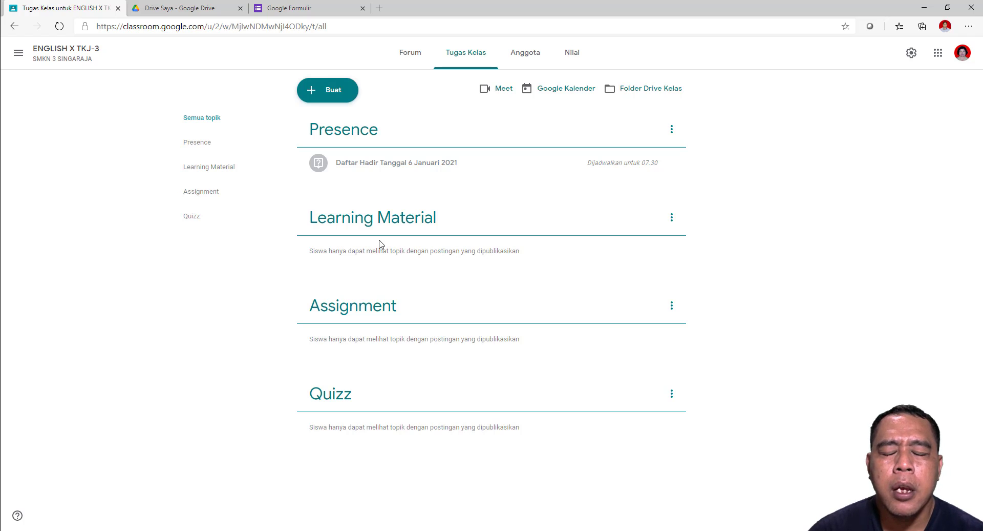
Create a new Materi post for the class and title it "RECOUNT TEXT"
click(335, 96)
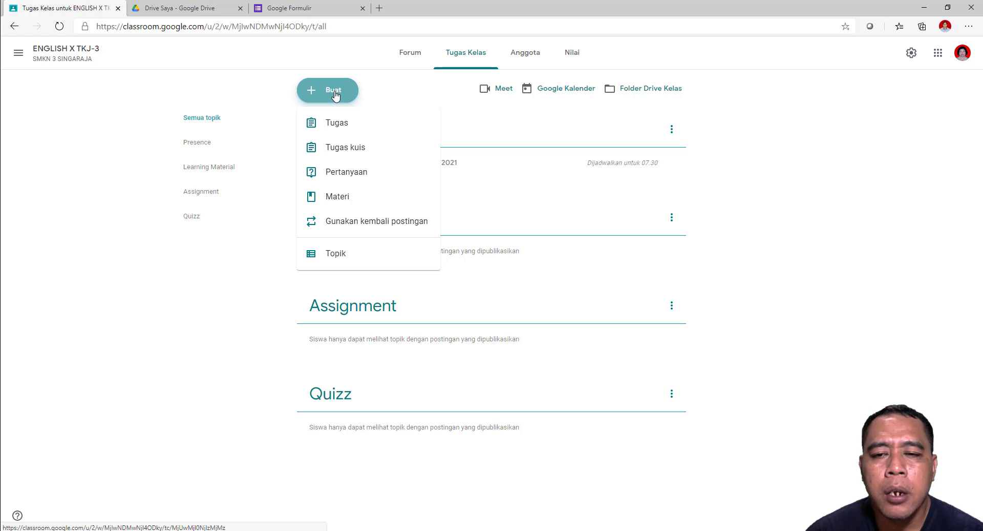
click(344, 199)
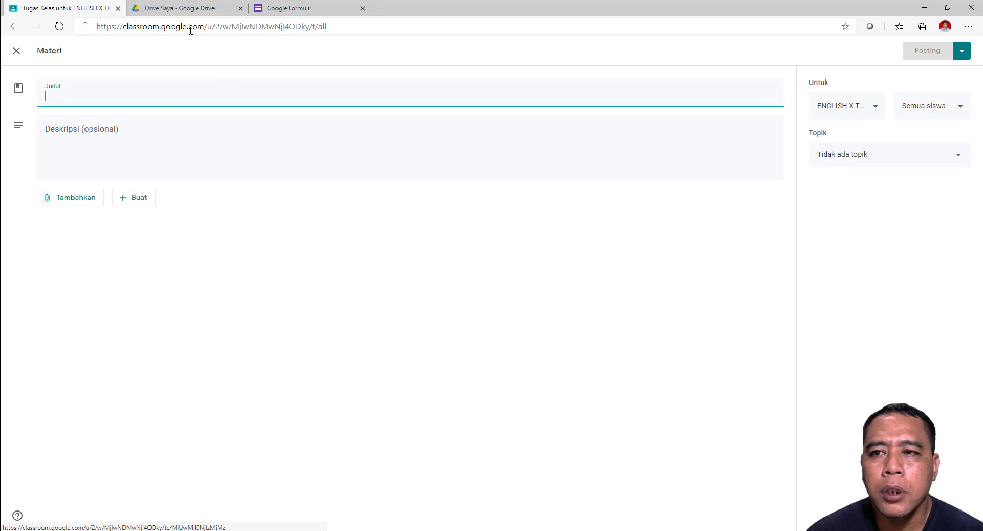
click(193, 10)
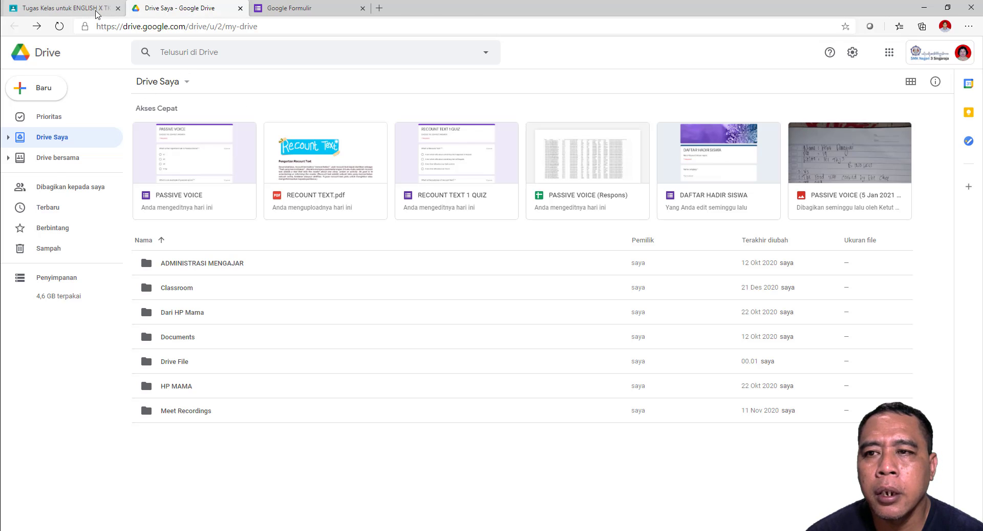
click(66, 9)
click(137, 99)
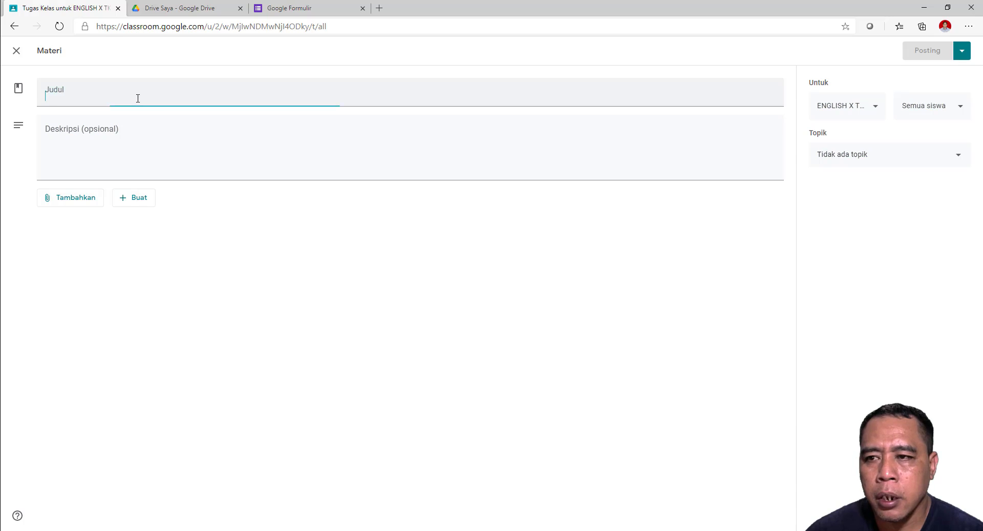
text(RE)
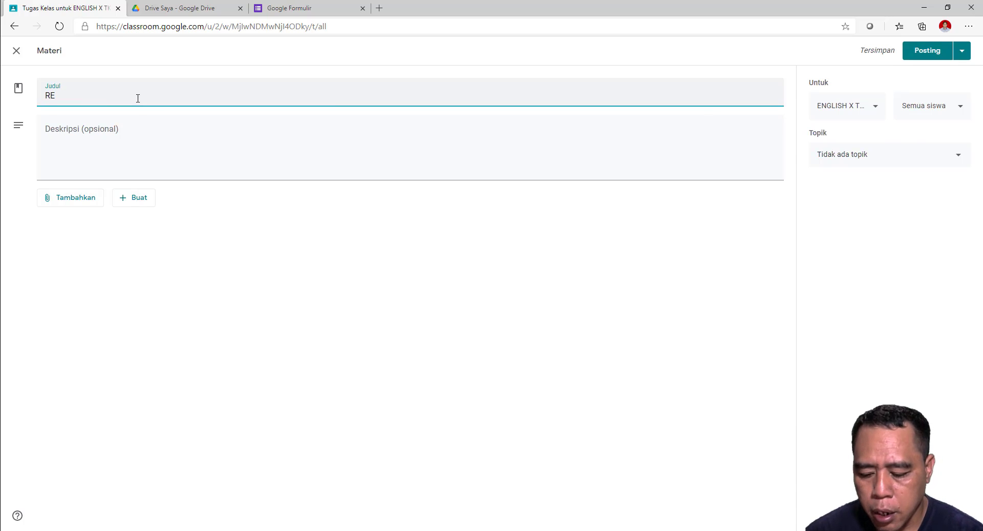
text(COUN)
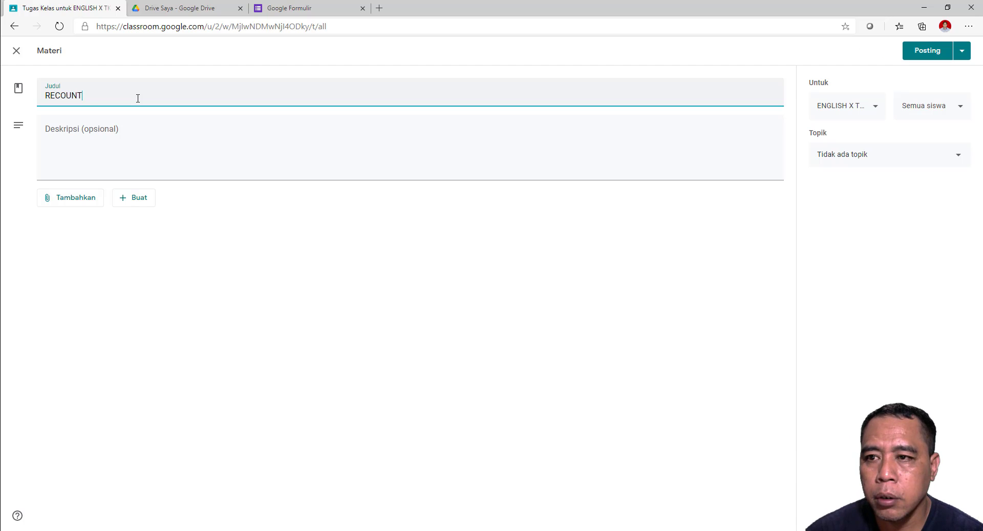
text(T)
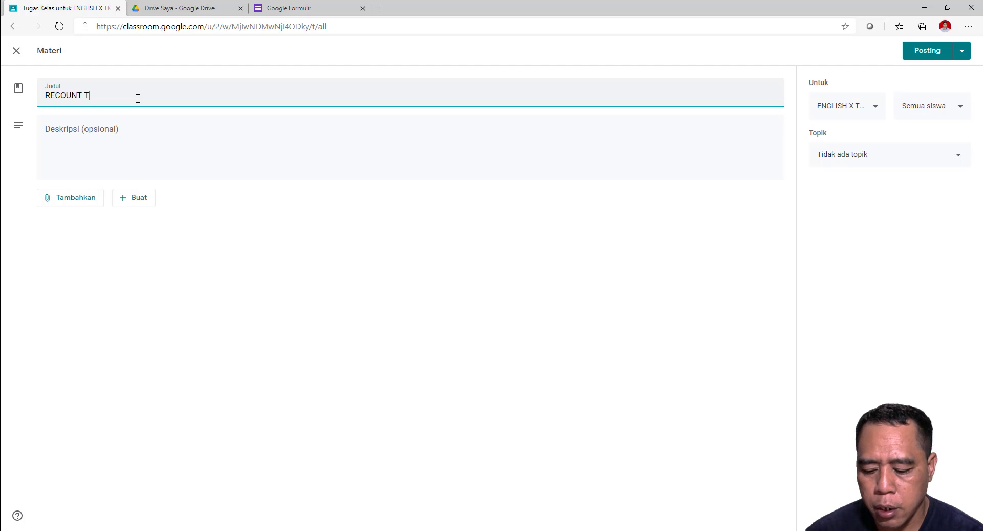
text( TEXT)
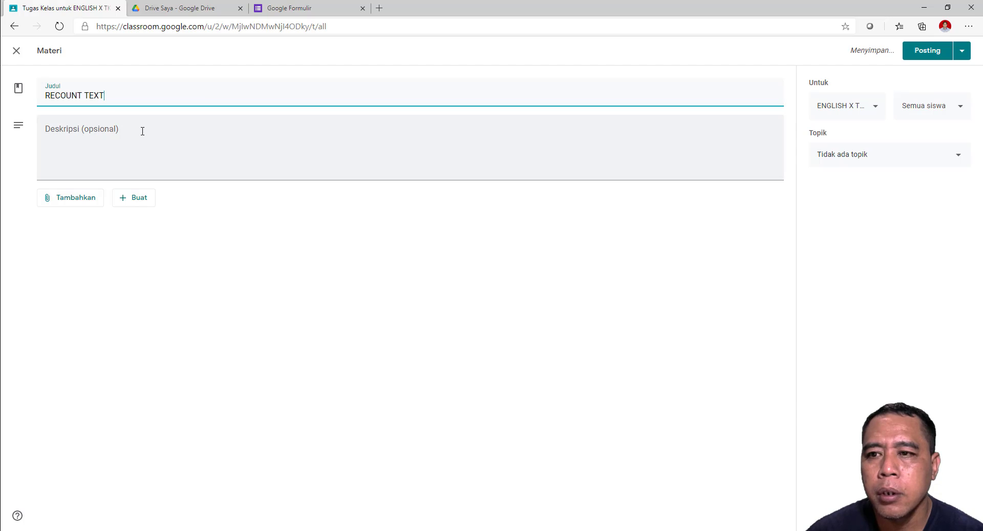
click(141, 130)
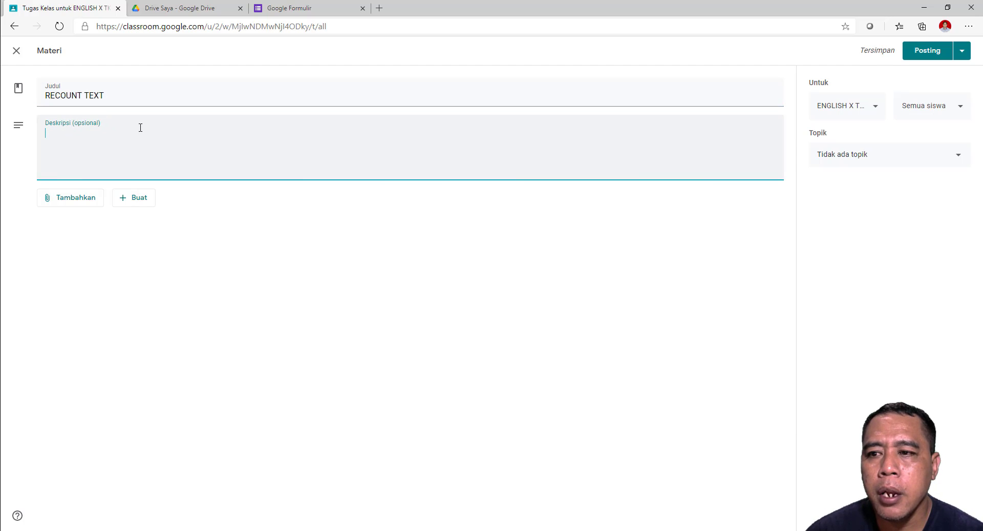
Open the Google Drive file picker for the material's attachment and look through the recent files
click(79, 200)
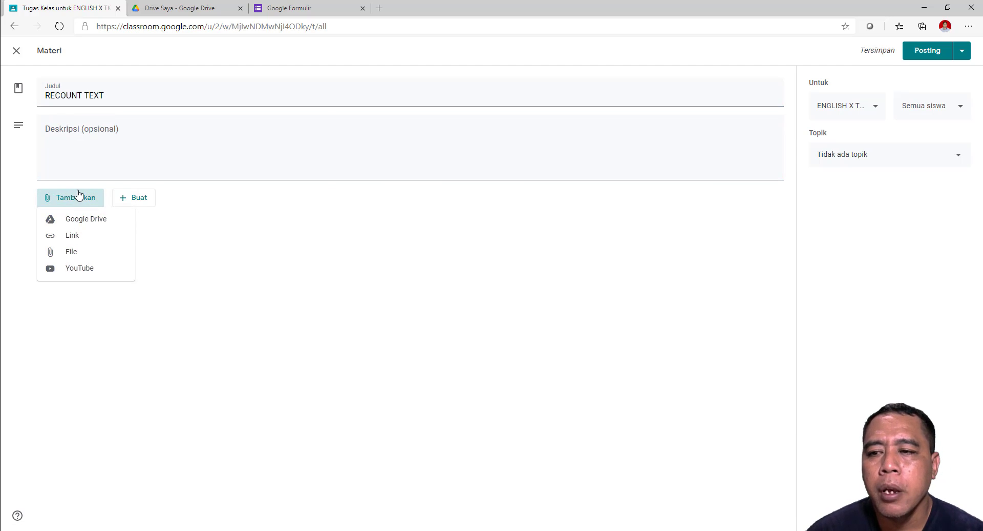
click(78, 222)
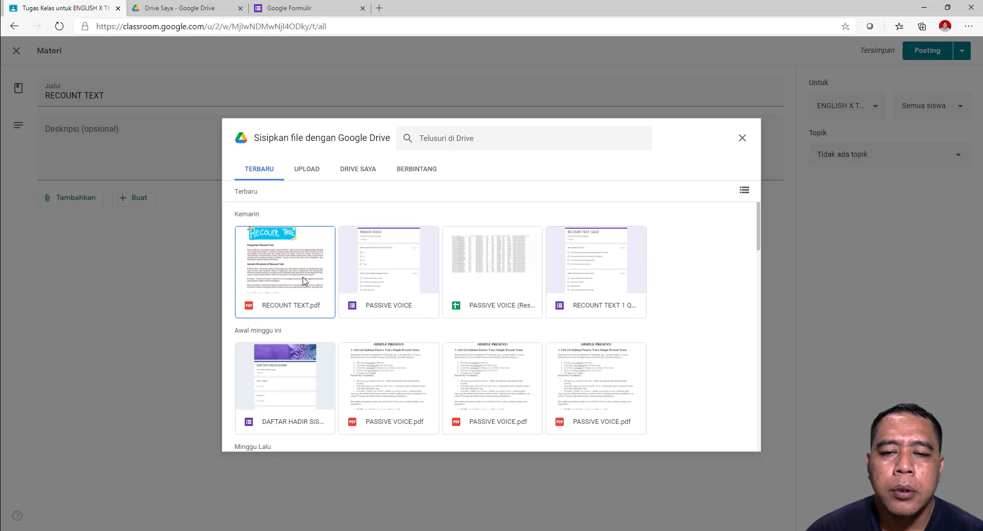
scroll(303, 280, down, 1)
scroll(303, 280, up, 1)
scroll(304, 280, down, 5)
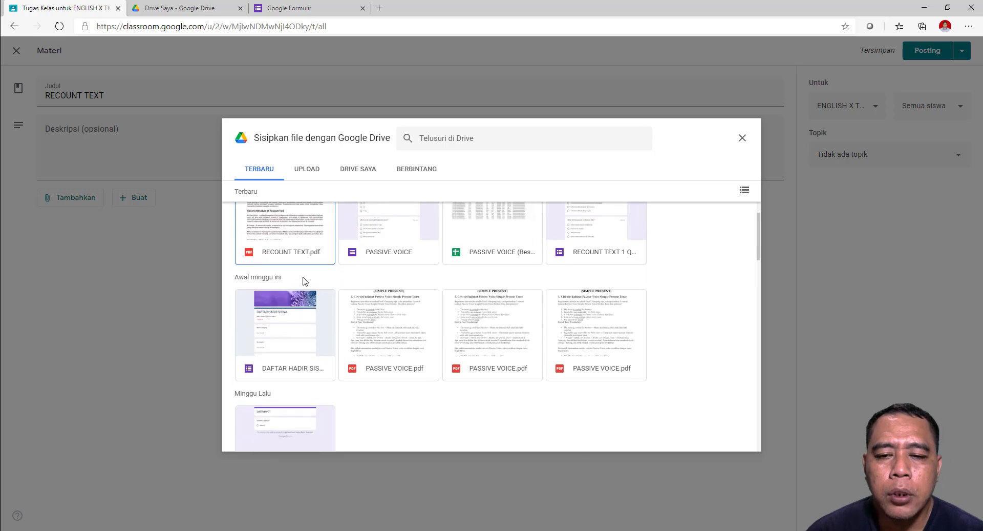
scroll(303, 280, up, 5)
scroll(303, 281, down, 2)
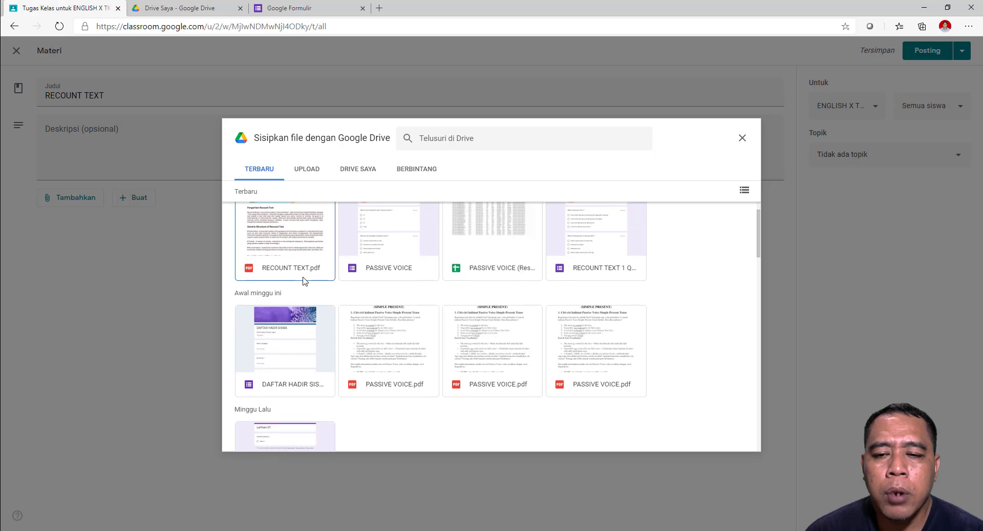
scroll(303, 280, down, 10)
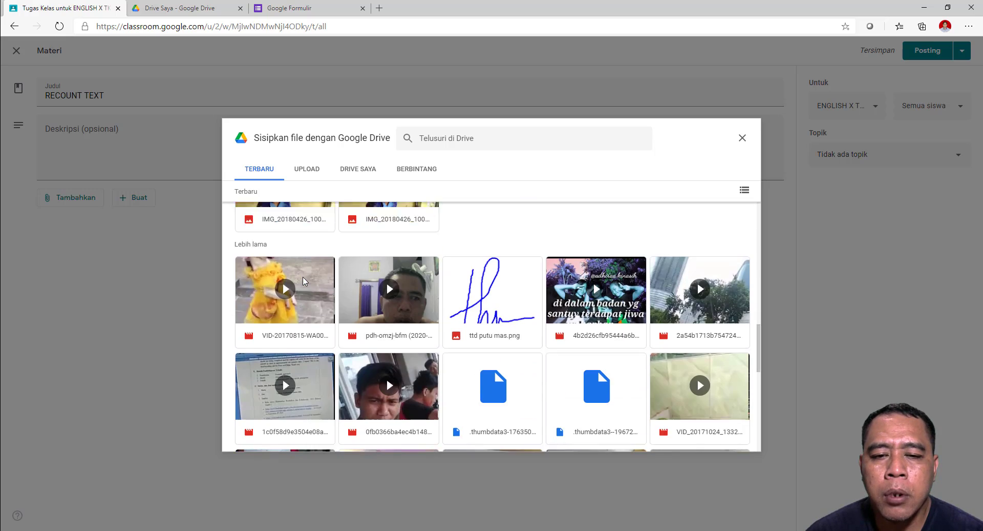
scroll(303, 281, up, 10)
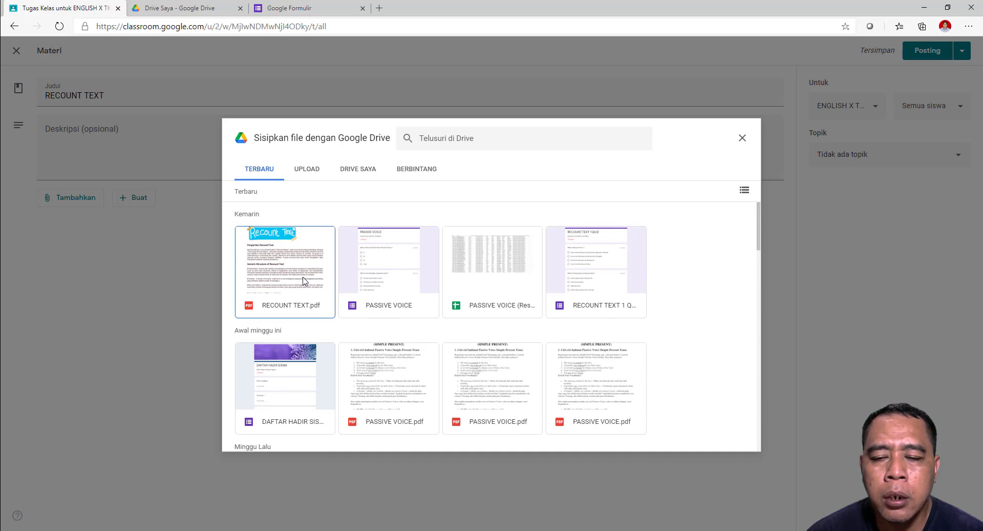
scroll(303, 280, down, 2)
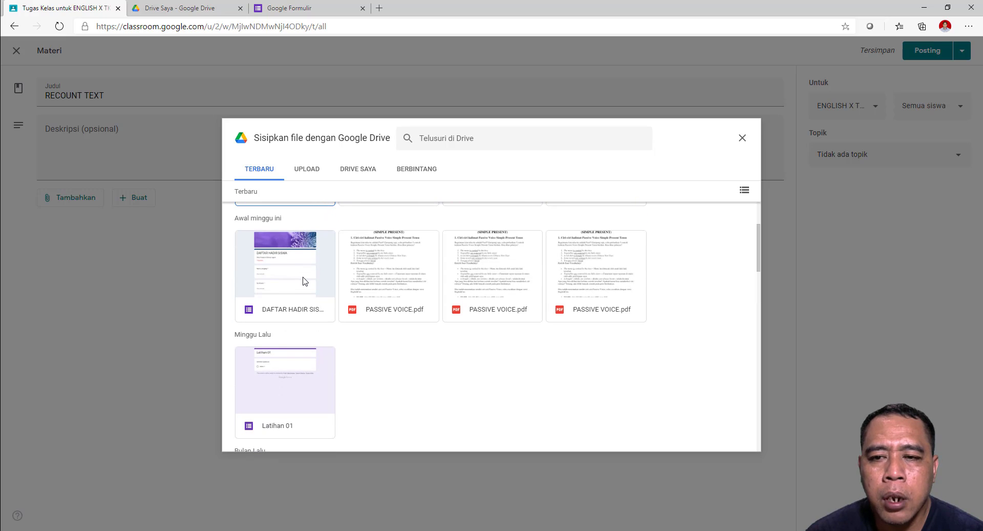
Attach RECOUNT TEXT.pdf from the Classroom > Materi folder in My Drive to the material
click(369, 173)
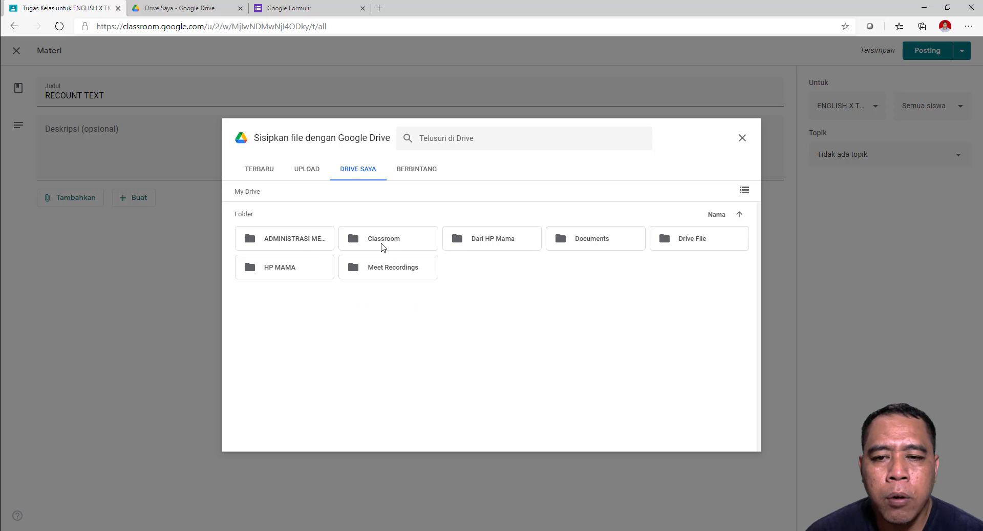
double_click(383, 241)
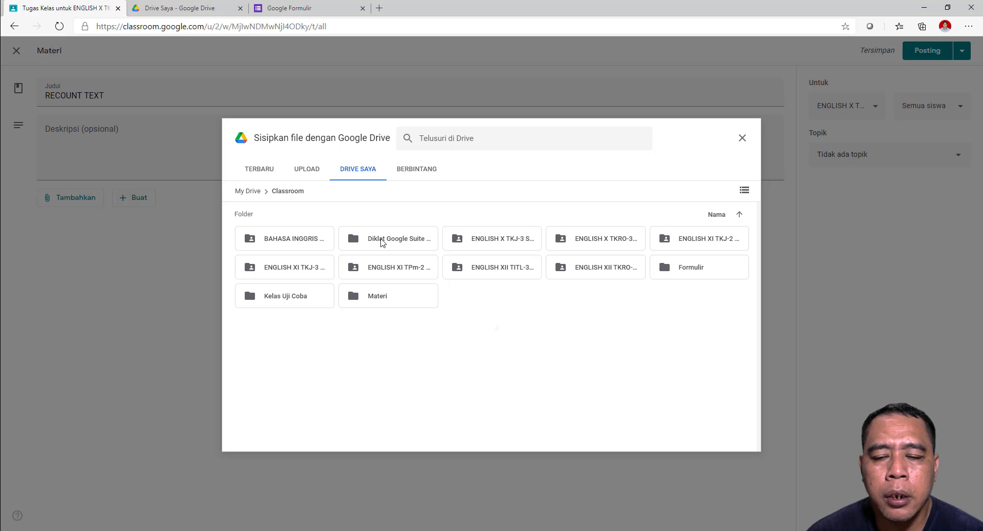
double_click(368, 297)
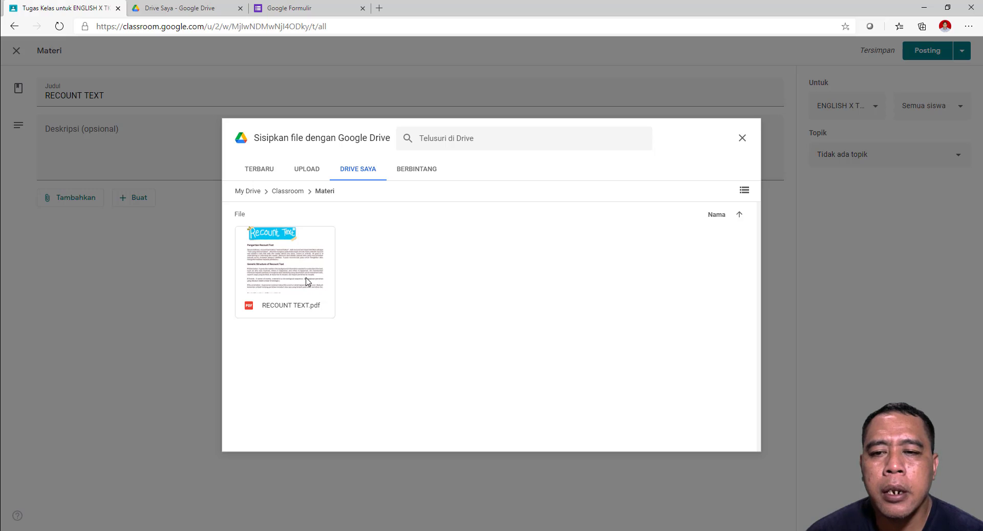
click(297, 271)
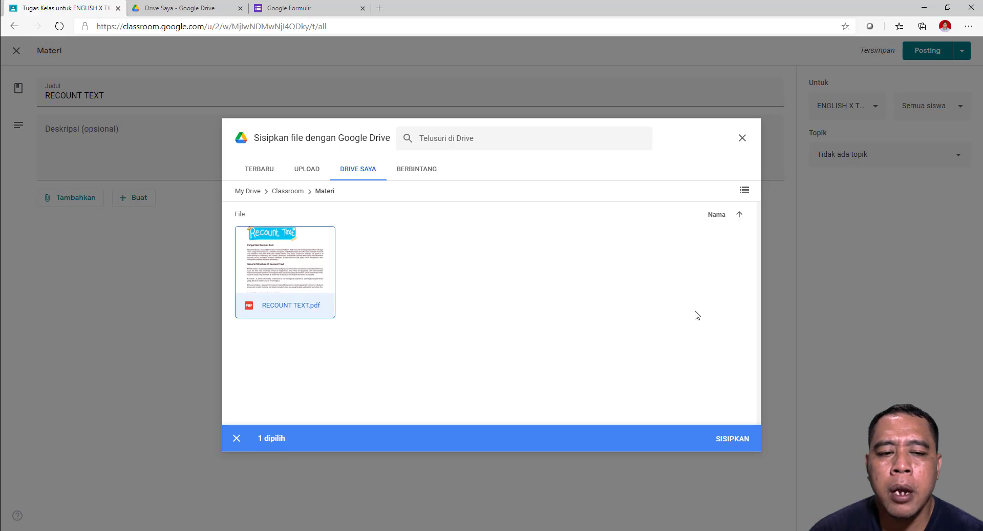
click(731, 440)
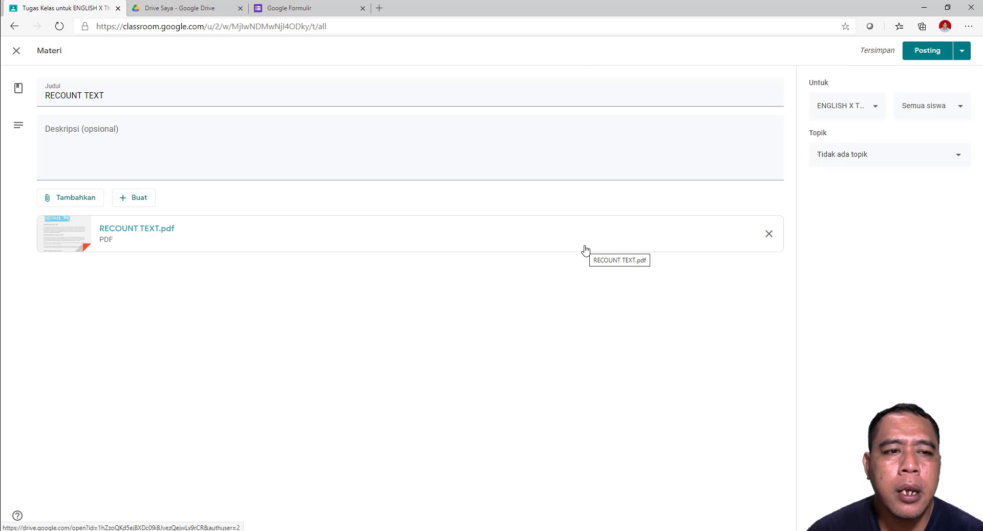
Assign the material to the Learning Material topic and schedule it for 6 Jan 2021 at 07.30
click(933, 155)
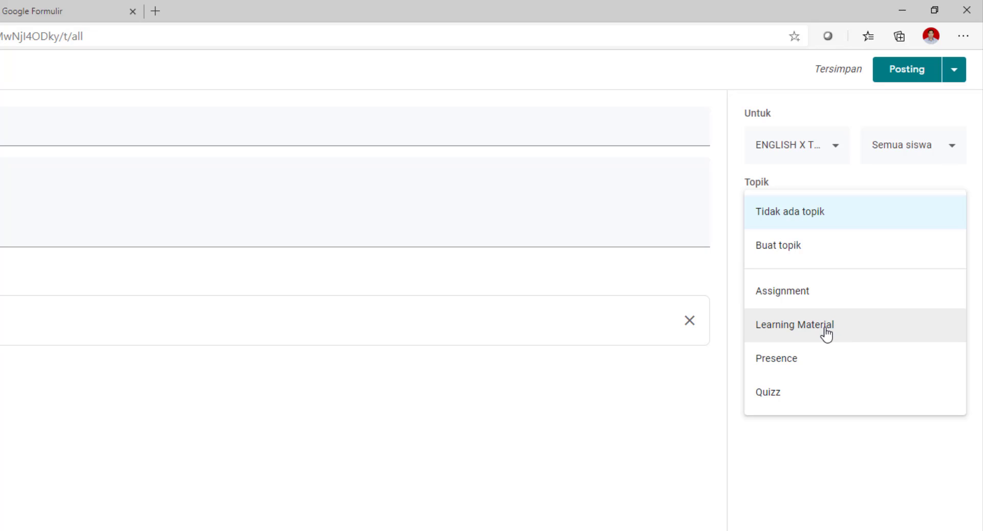
click(827, 334)
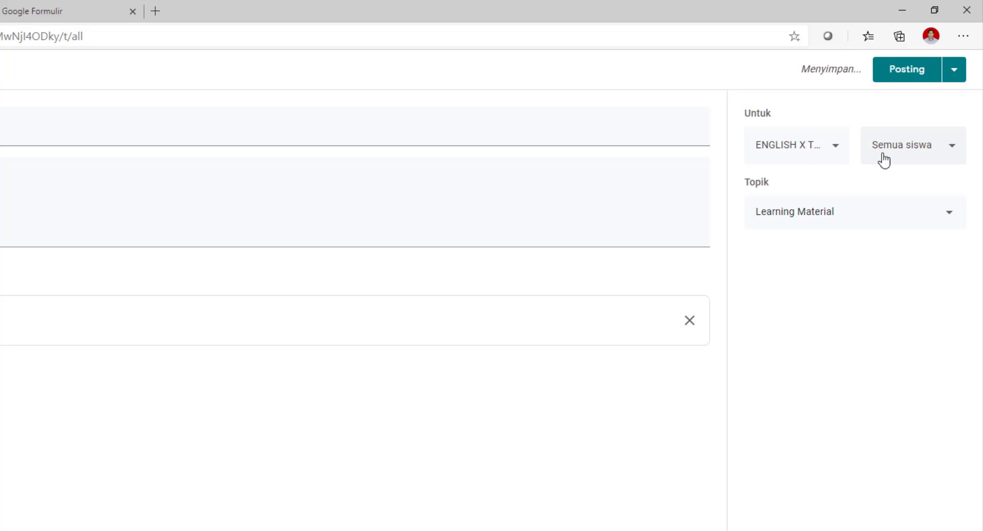
click(955, 75)
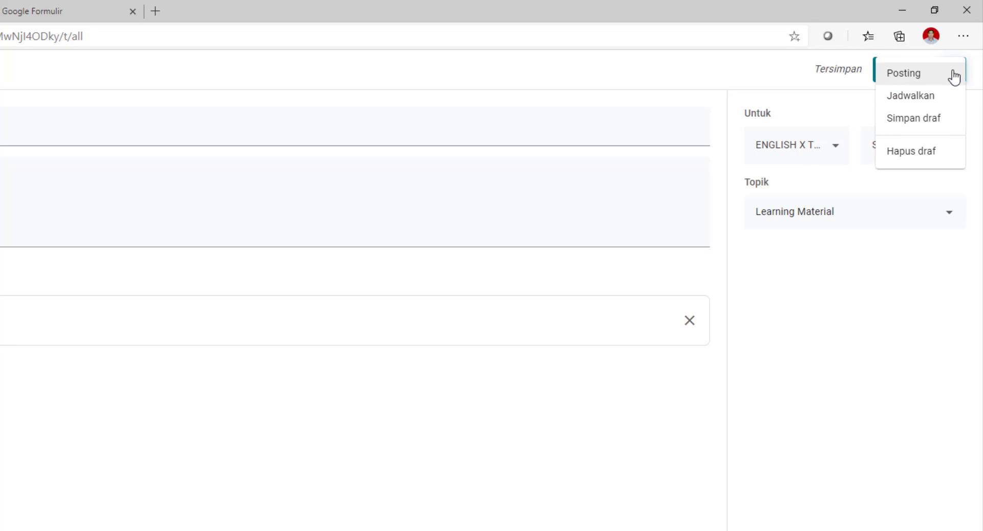
click(933, 103)
click(352, 366)
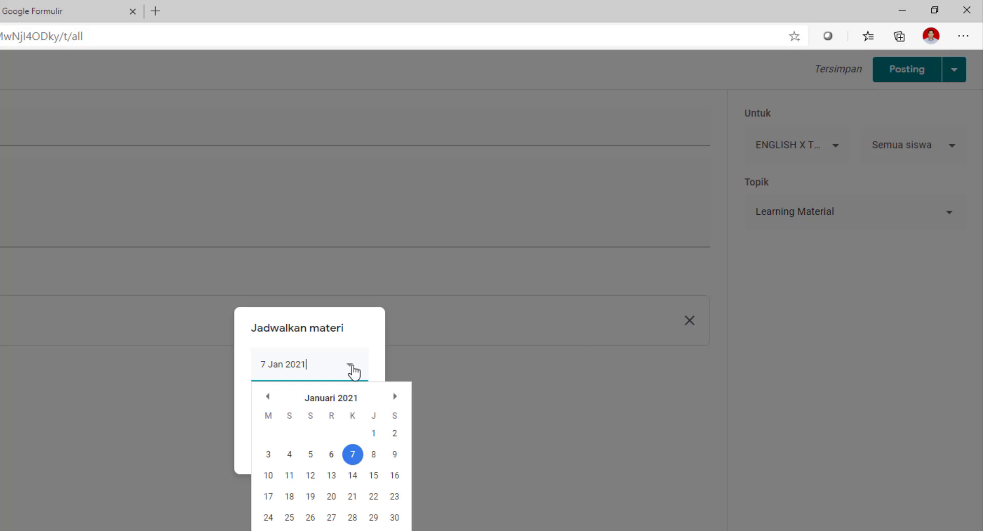
click(332, 455)
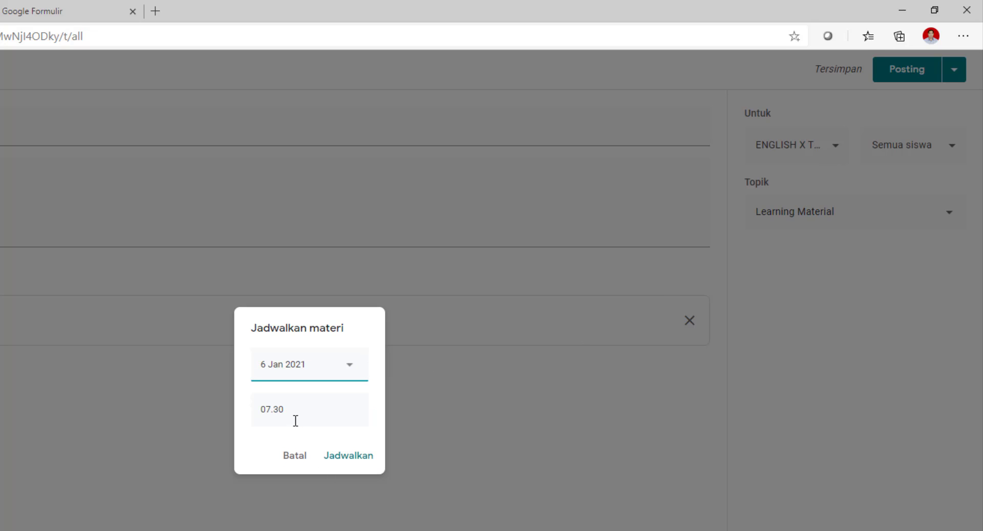
click(349, 458)
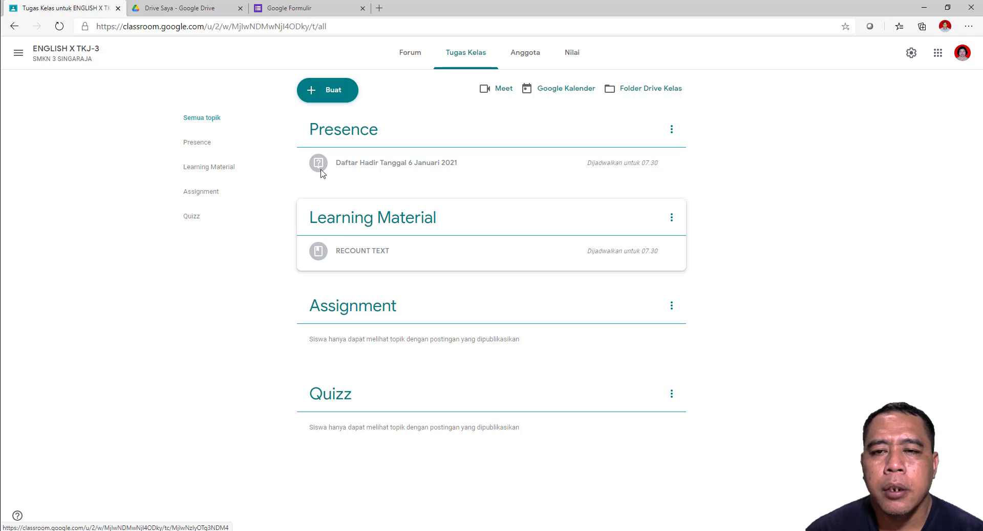
Create a new Tugas post for the class and begin its title with "Quiz"
click(330, 92)
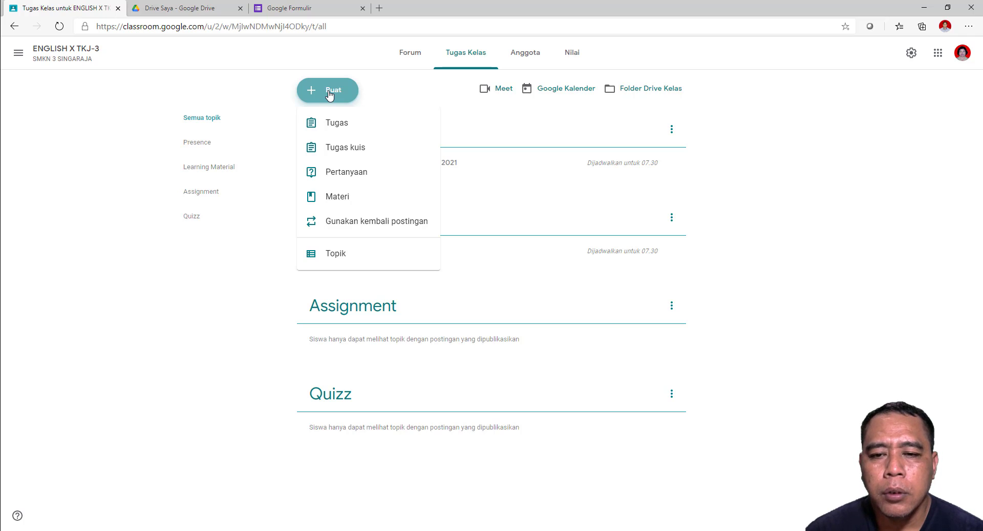
click(338, 123)
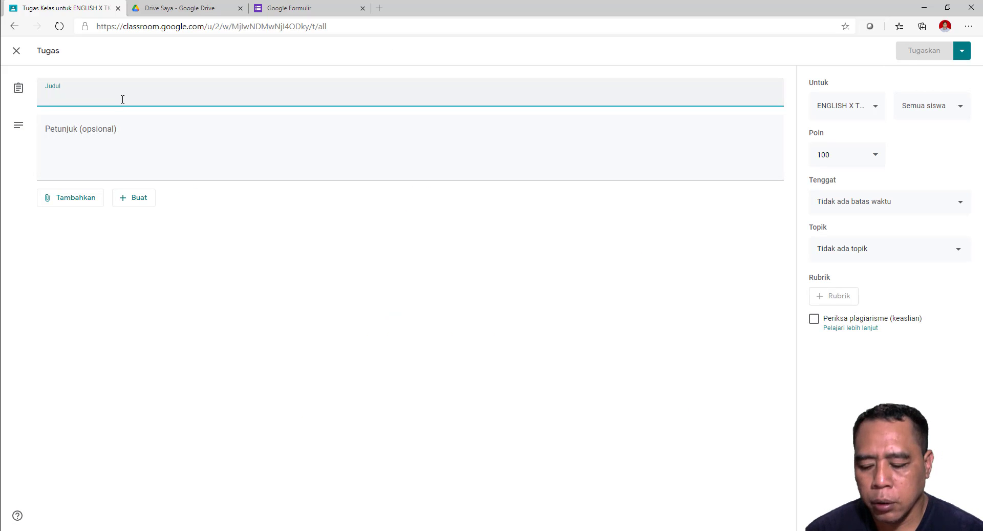
text(Qu)
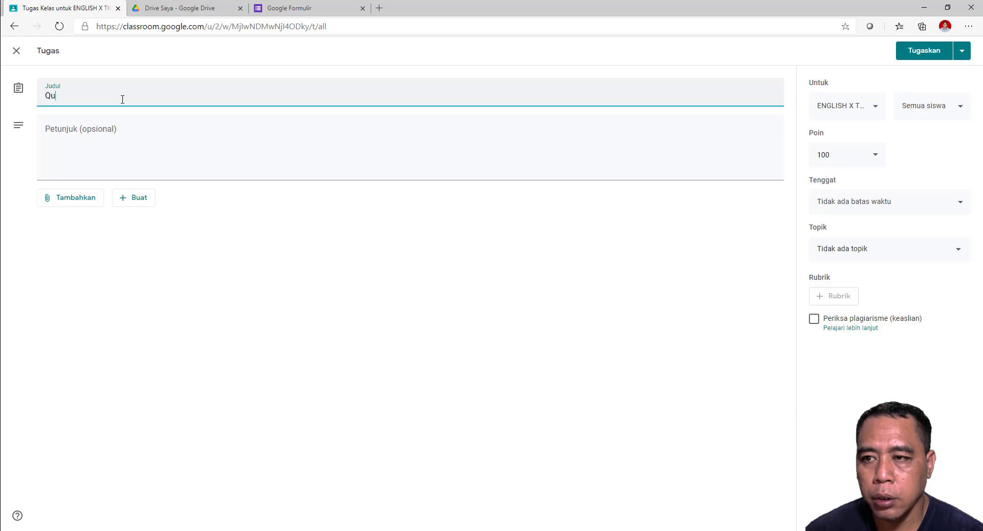
text(i)
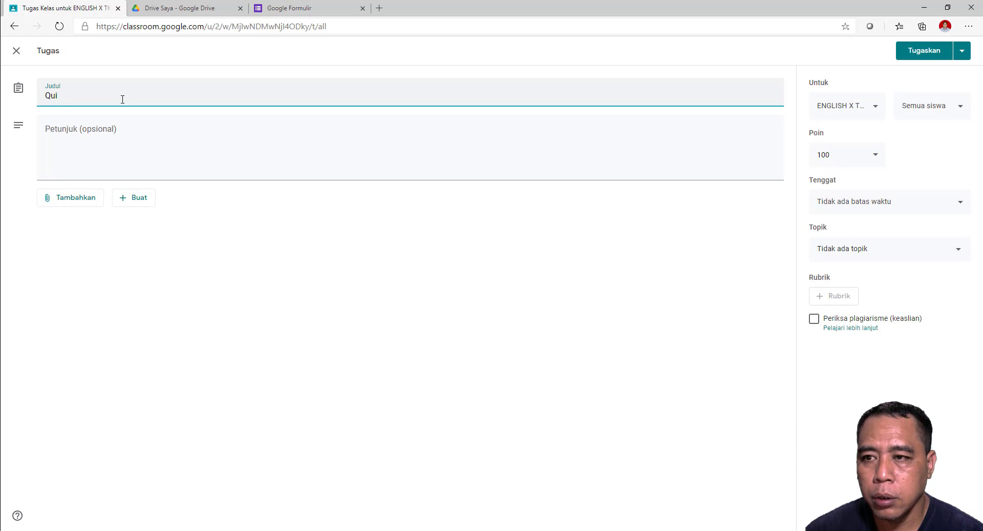
text(z)
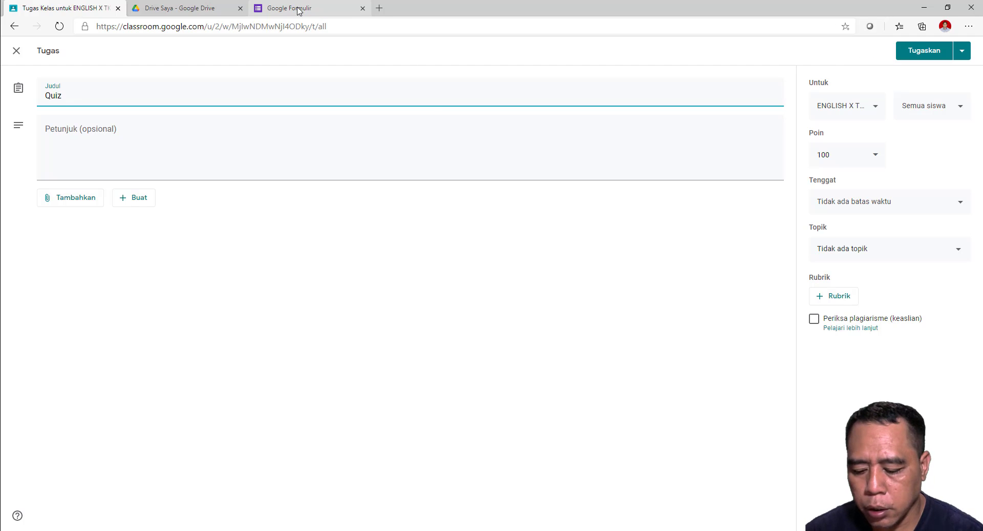
text( Req)
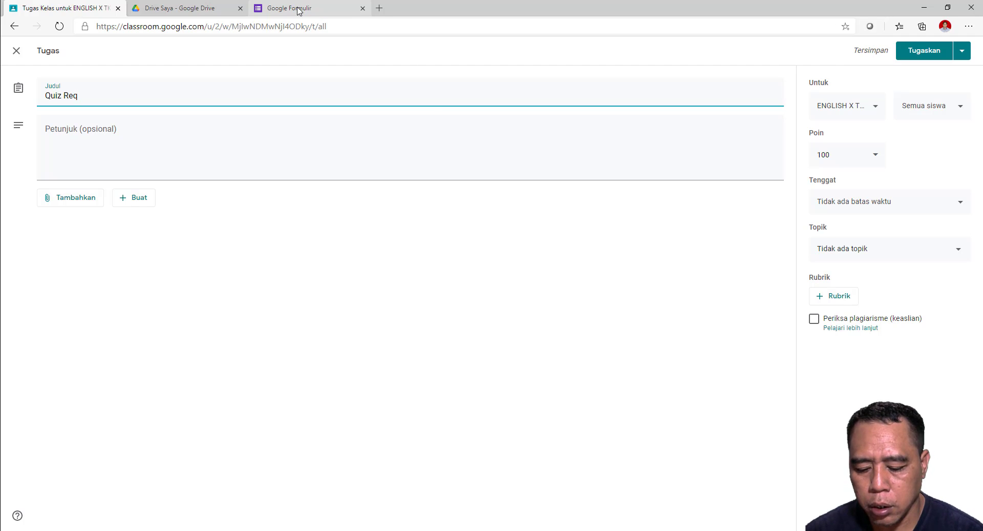
text(ocunt)
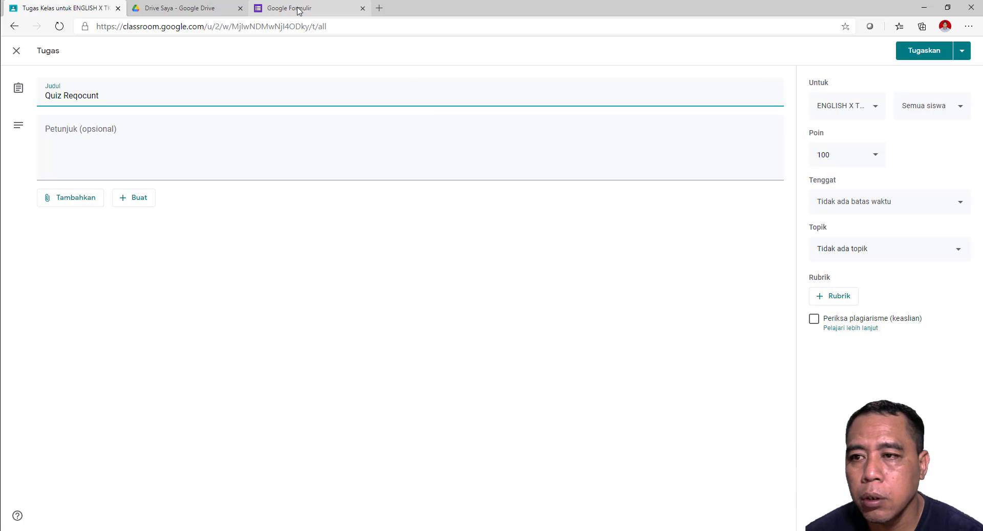
key(BackSpace)
key(BackSpace)
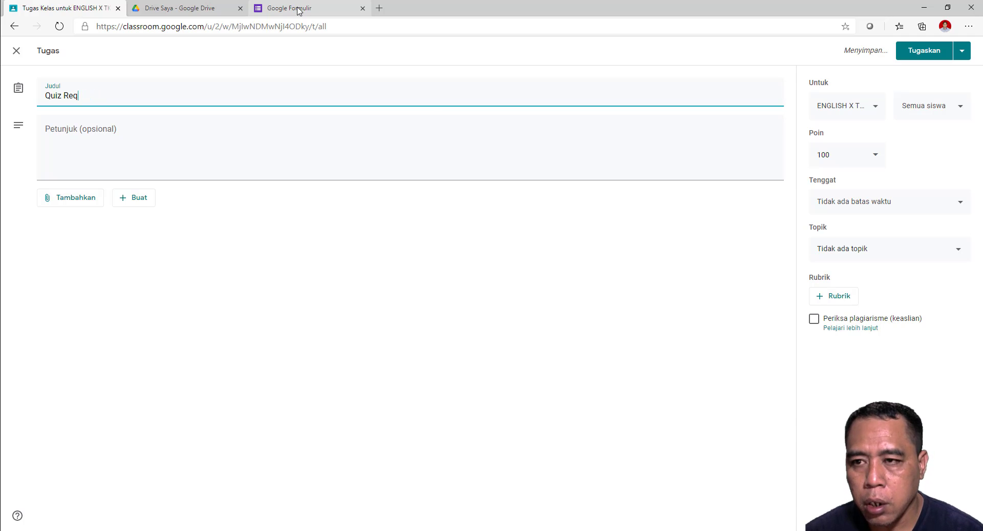
text(ou)
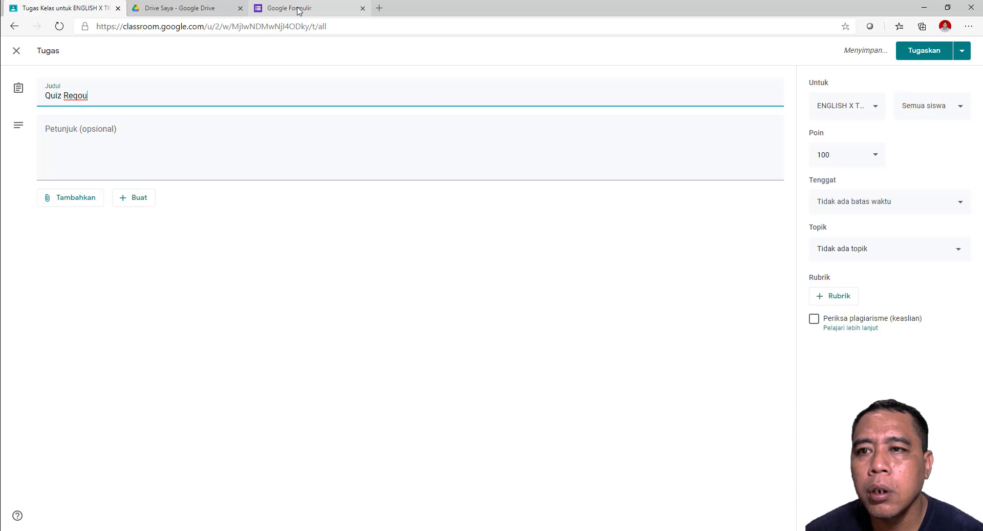
Check the recent forms in Google Forms and the files in Google Drive for the recount text quiz
click(303, 9)
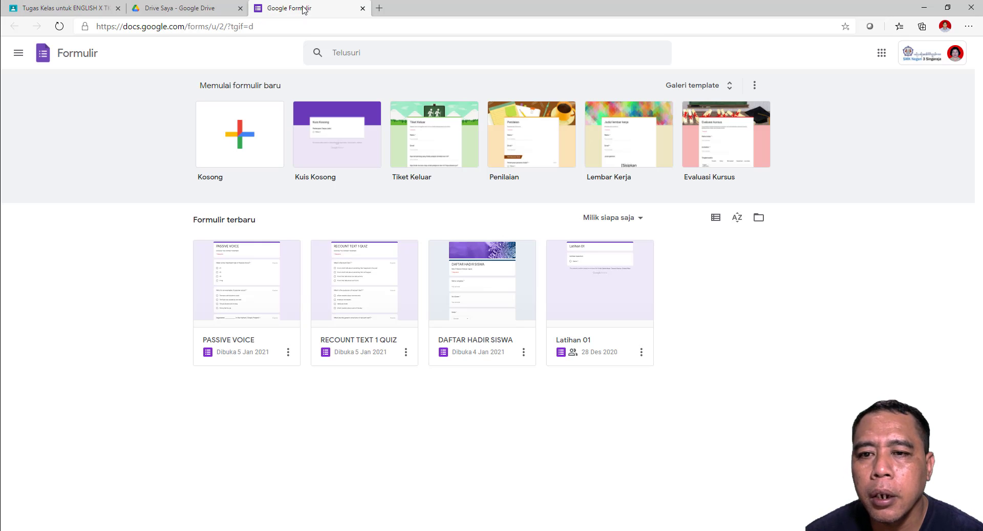
click(169, 8)
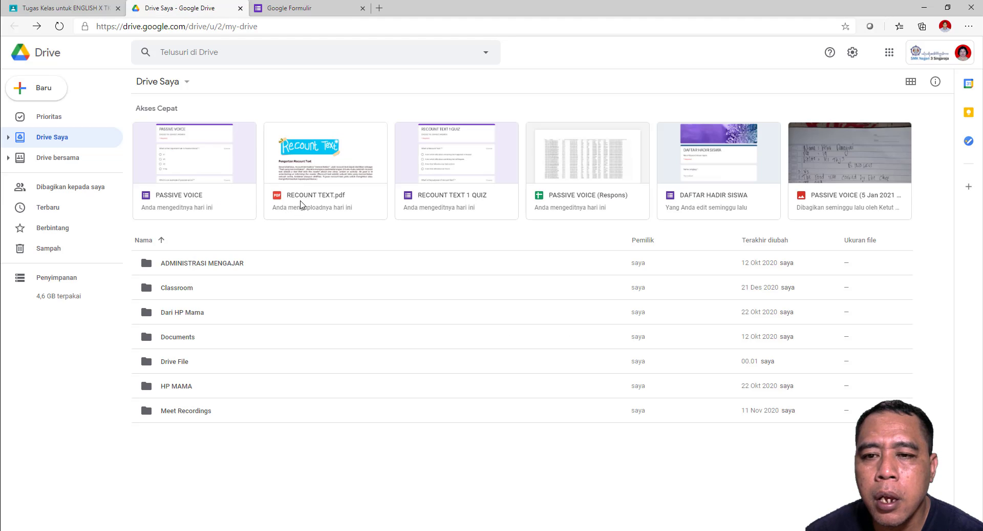
click(287, 9)
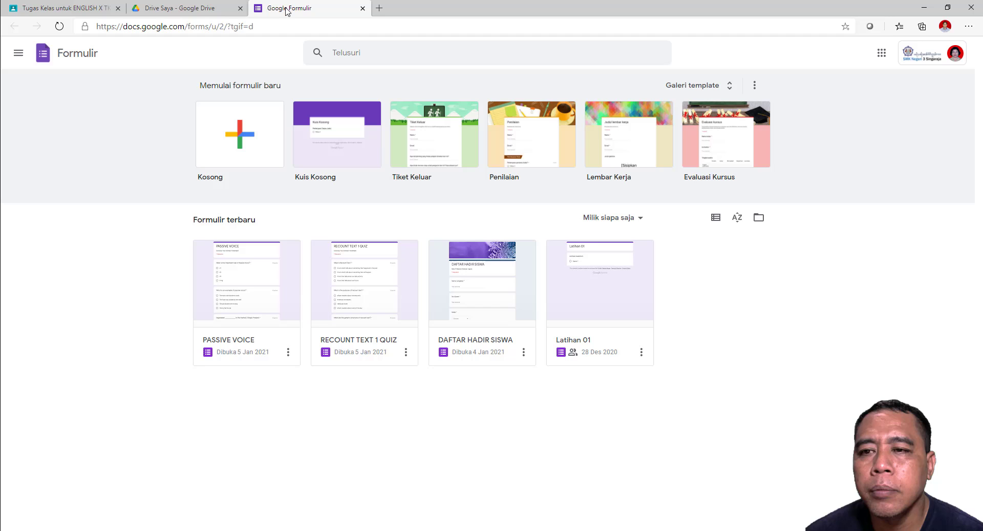
Return to the assignment in Google Classroom and correct its title to "Quiz Recount Text"
click(79, 9)
key(BackSpace)
key(BackSpace)
key(BackSpace)
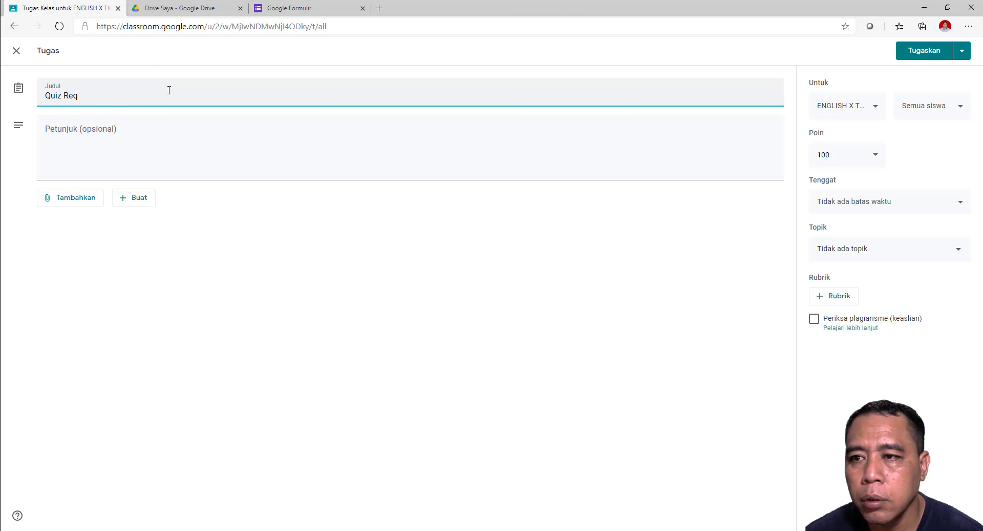
text(count)
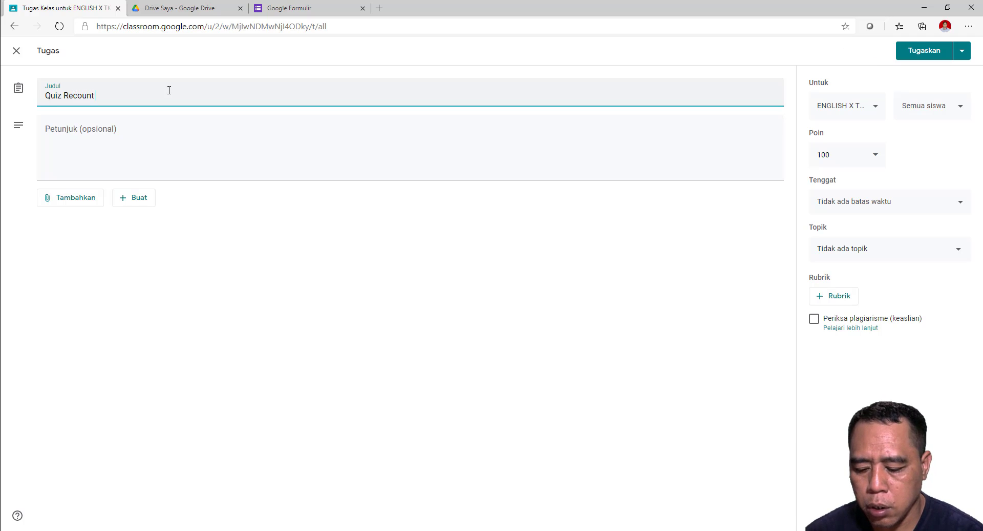
text( t\)
key(BackSpace)
key(BackSpace)
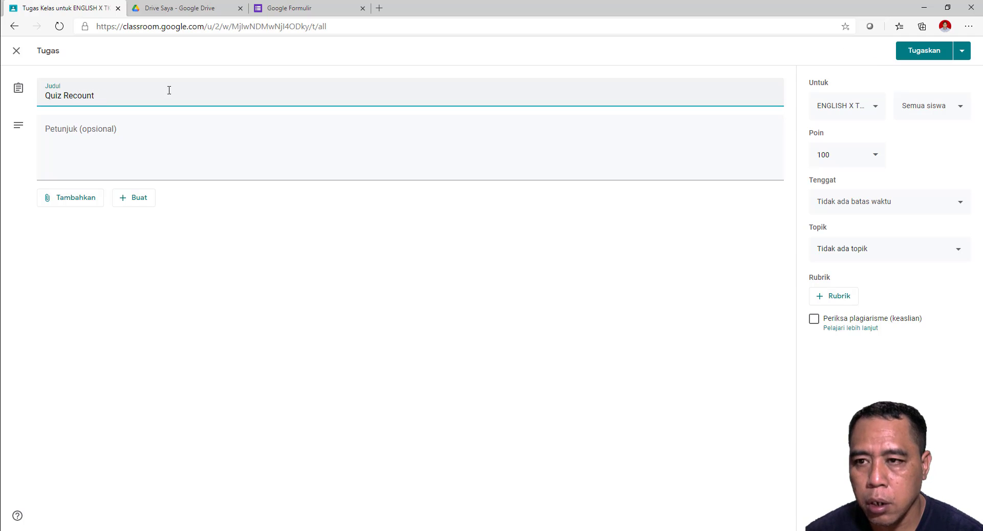
text(Te)
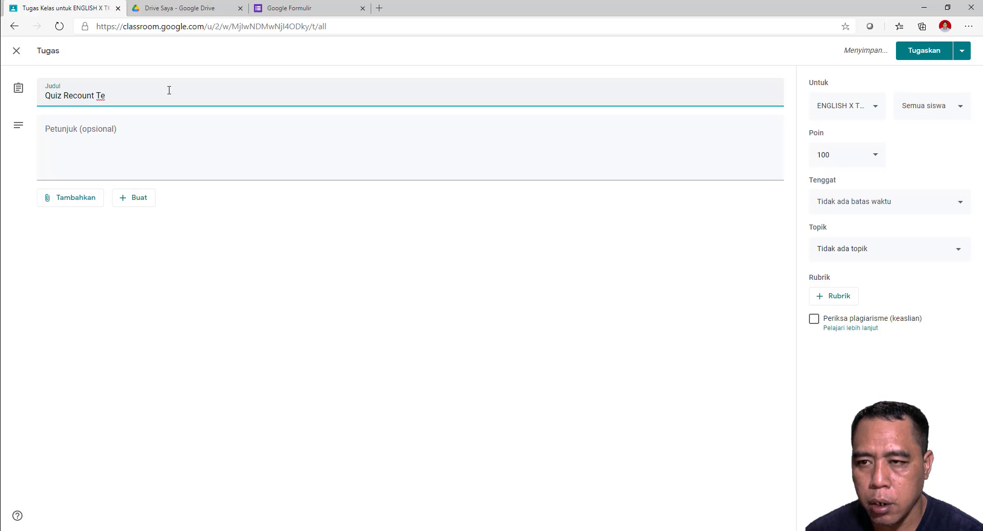
text(xt)
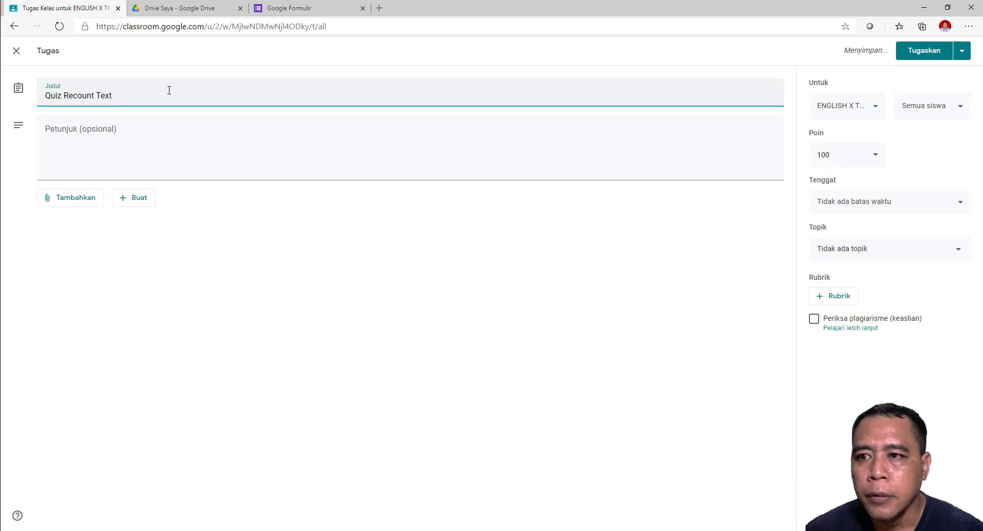
click(163, 143)
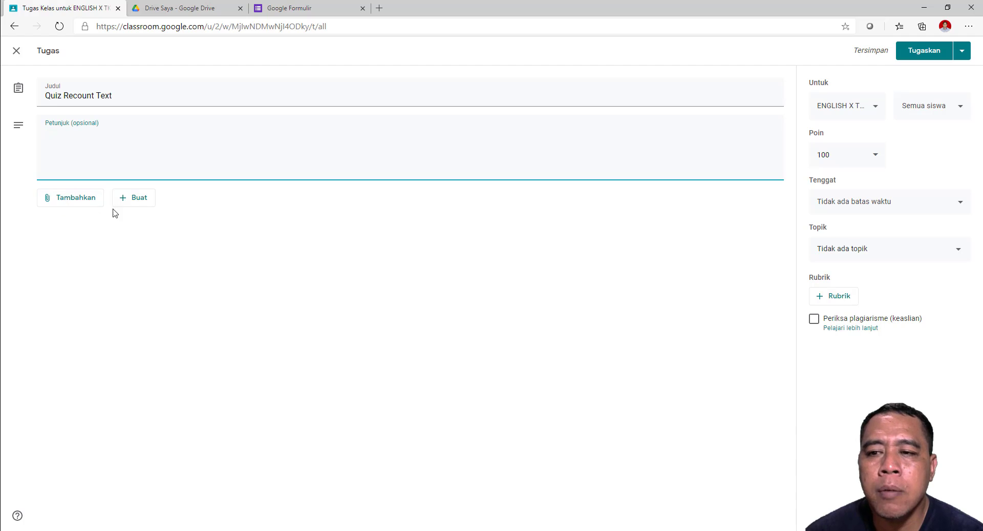
Attach the RECOUNT TEXT 1 QUIZ form from the Classroom > Formulir folder in My Drive to the assignment
click(61, 204)
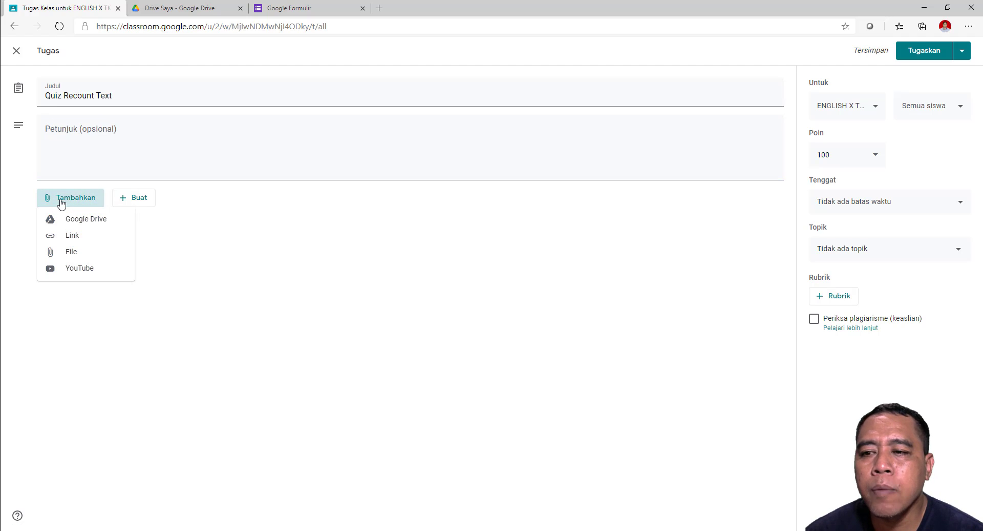
click(74, 221)
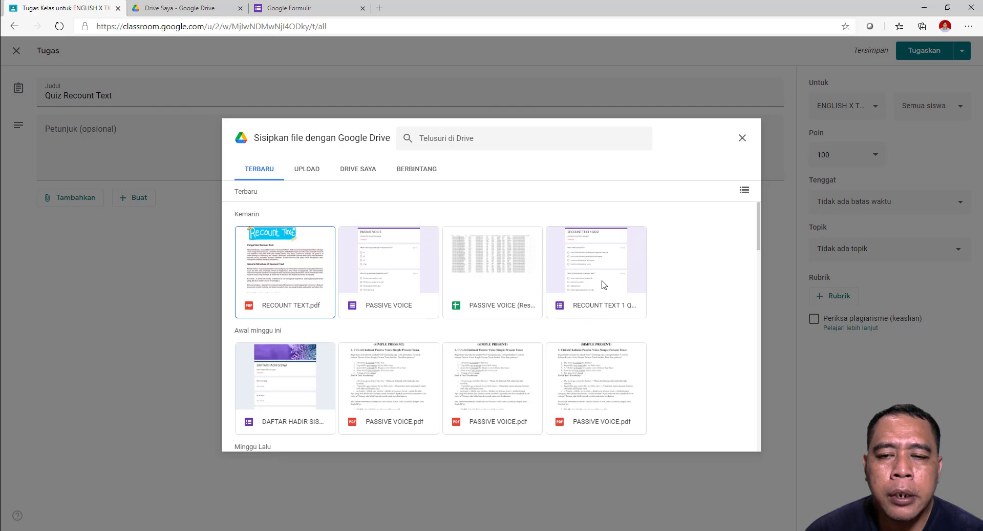
click(355, 176)
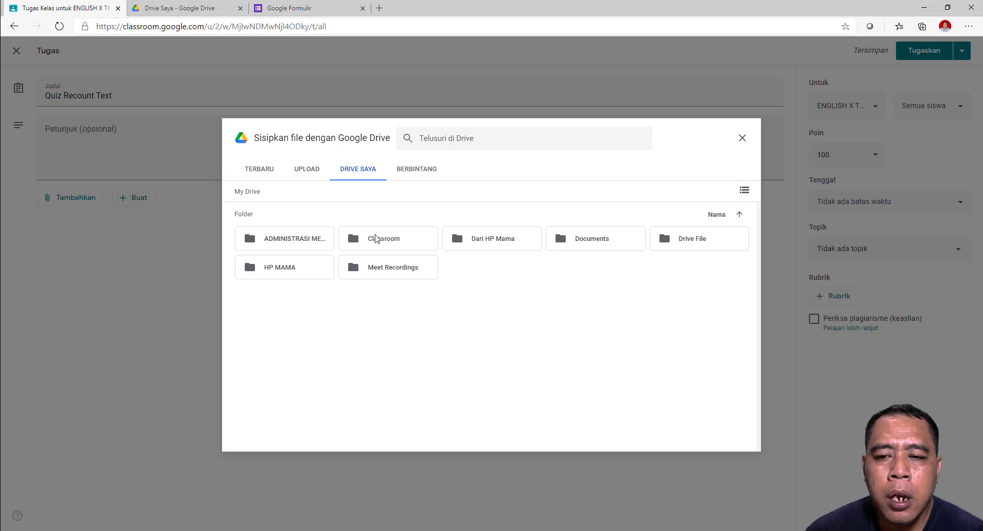
double_click(381, 245)
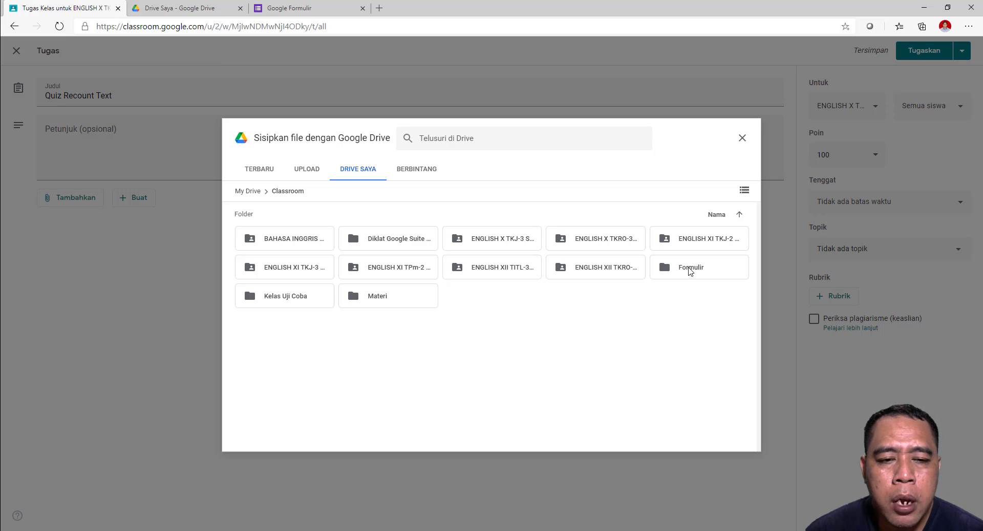
double_click(691, 271)
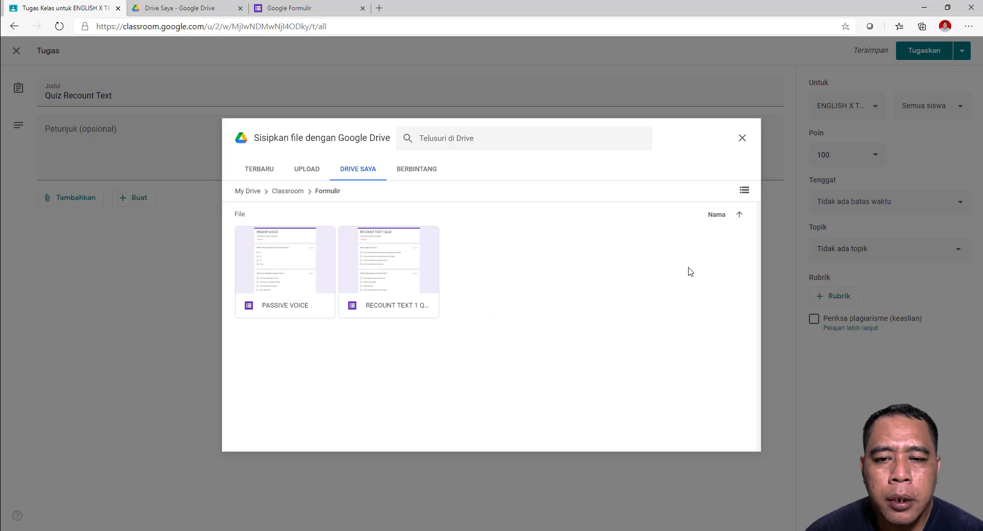
click(395, 268)
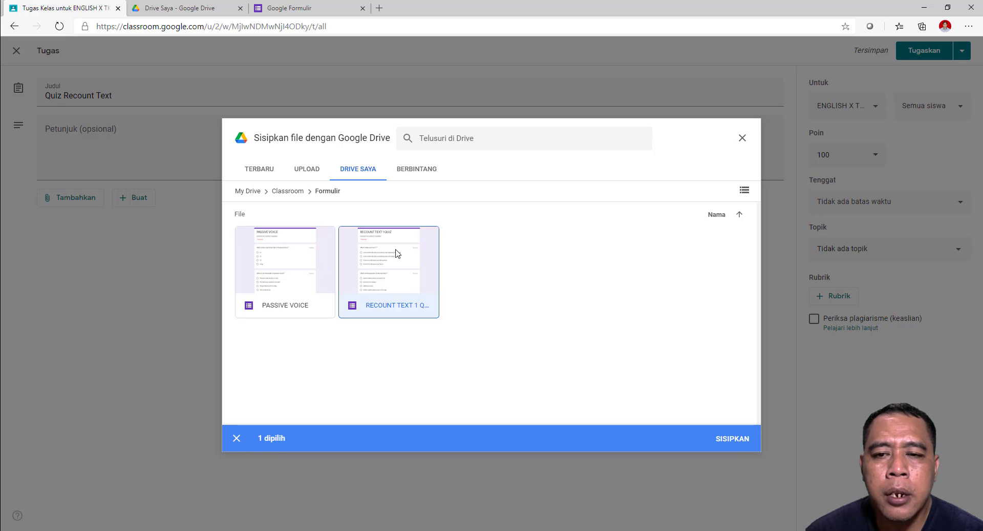
click(398, 252)
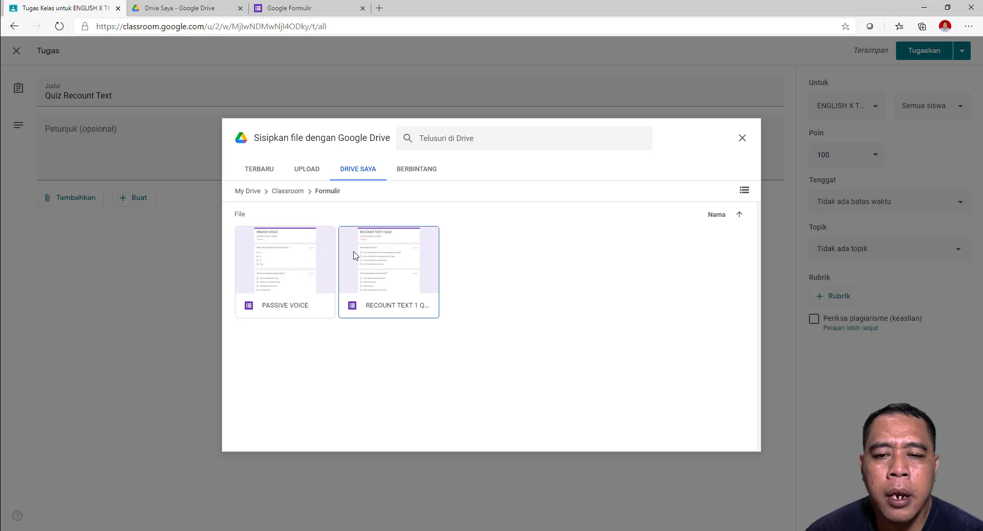
click(388, 270)
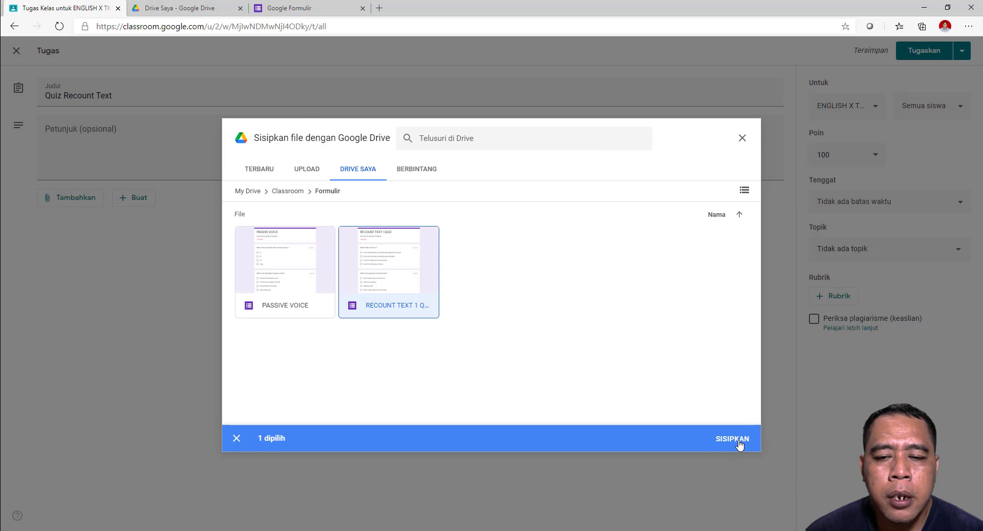
click(738, 445)
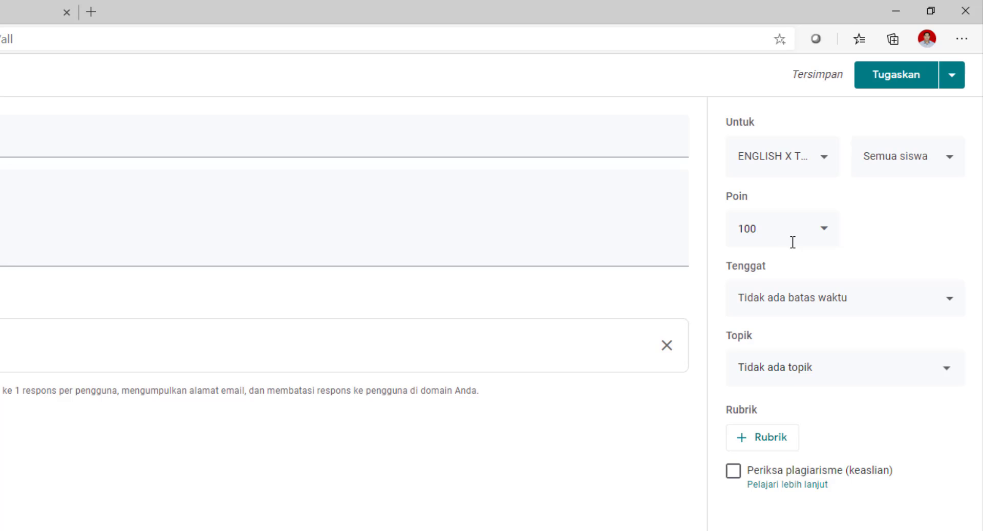
View the assignment's due date option without setting a deadline, and assign the post to the Quizz topic
click(870, 304)
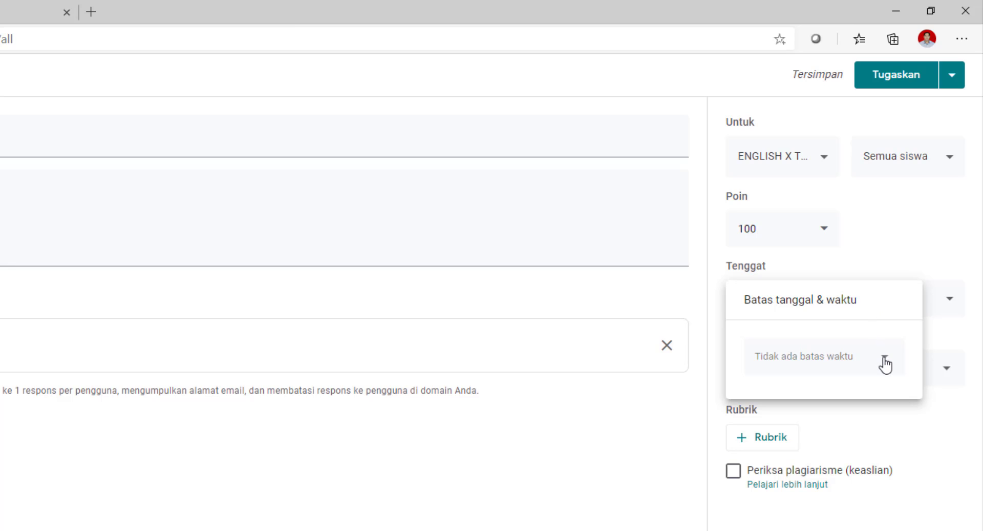
click(896, 230)
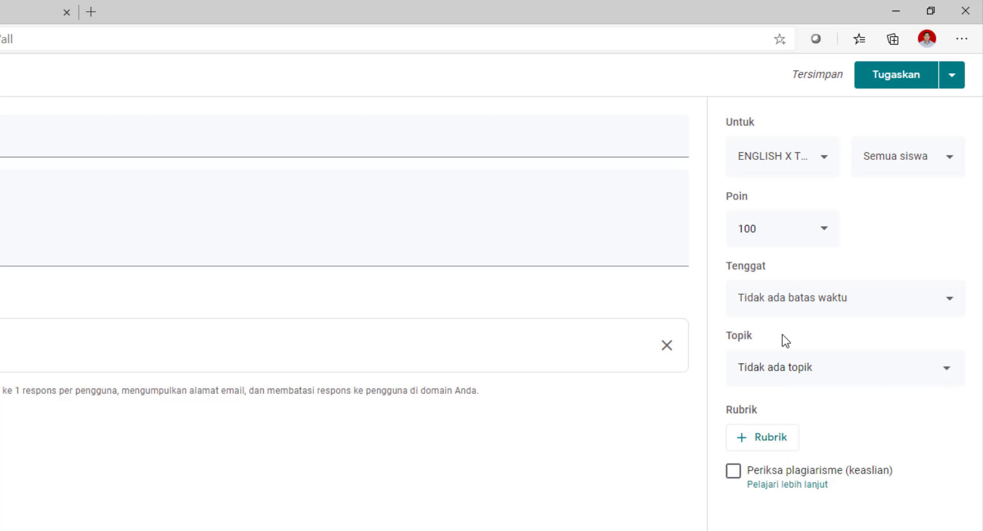
click(823, 370)
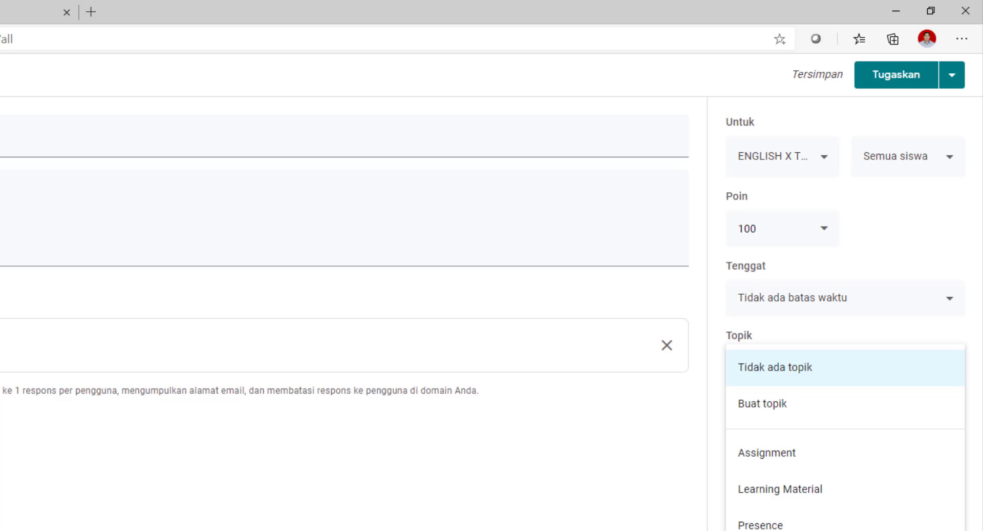
click(814, 530)
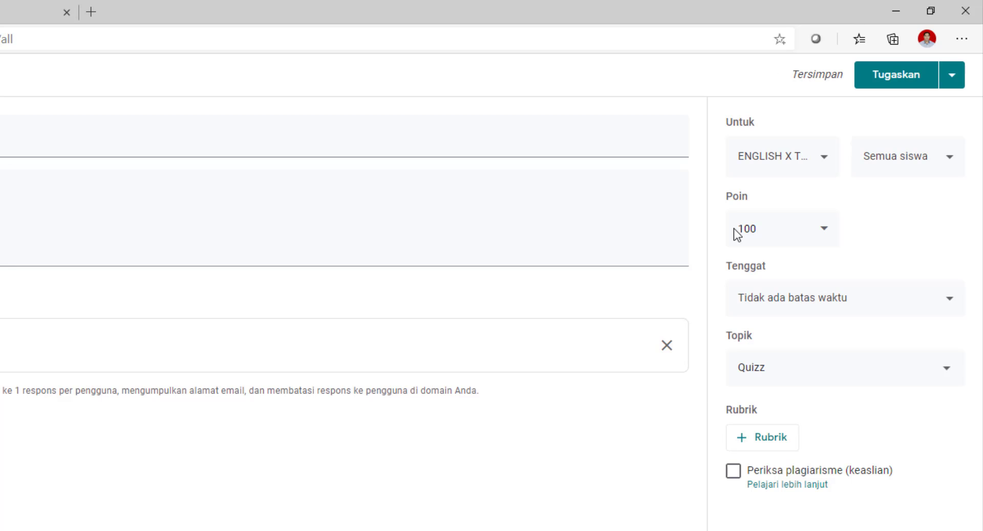
Schedule the Quiz Recount Text assignment for 6 Jan 2021 at 07.30 and view it under the Quizz topic
click(954, 78)
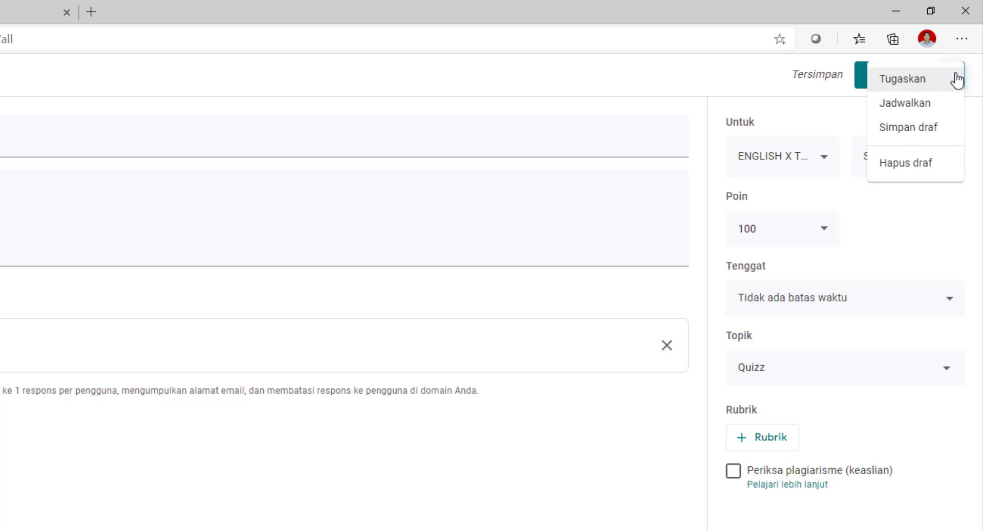
click(924, 110)
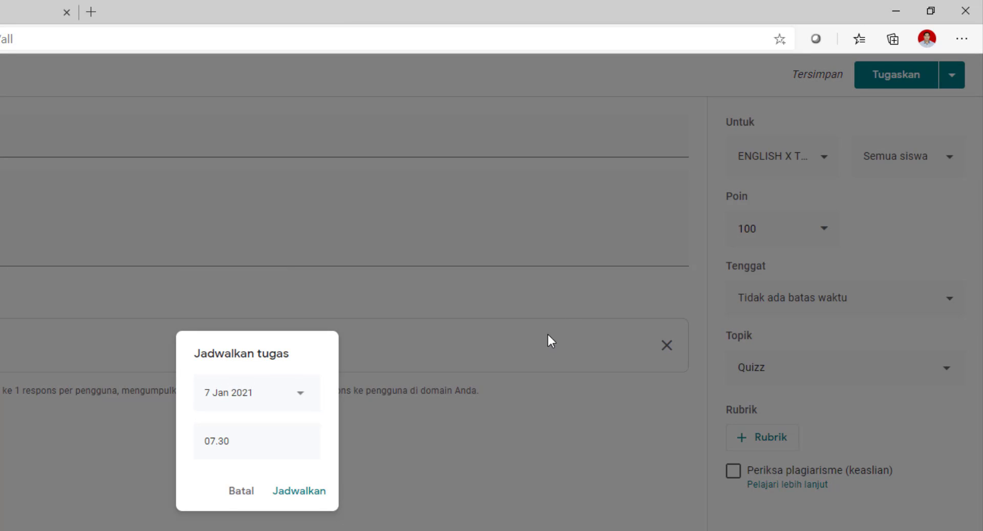
click(302, 400)
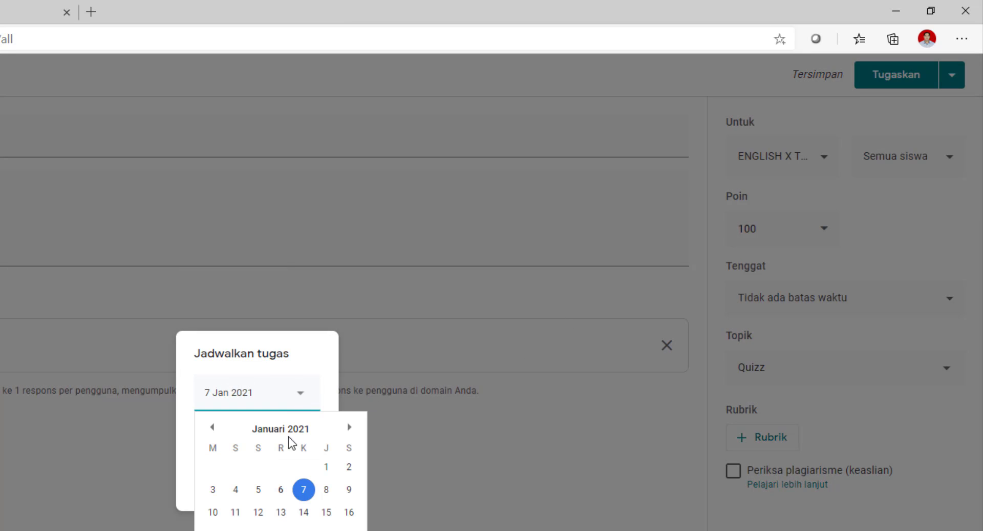
click(281, 491)
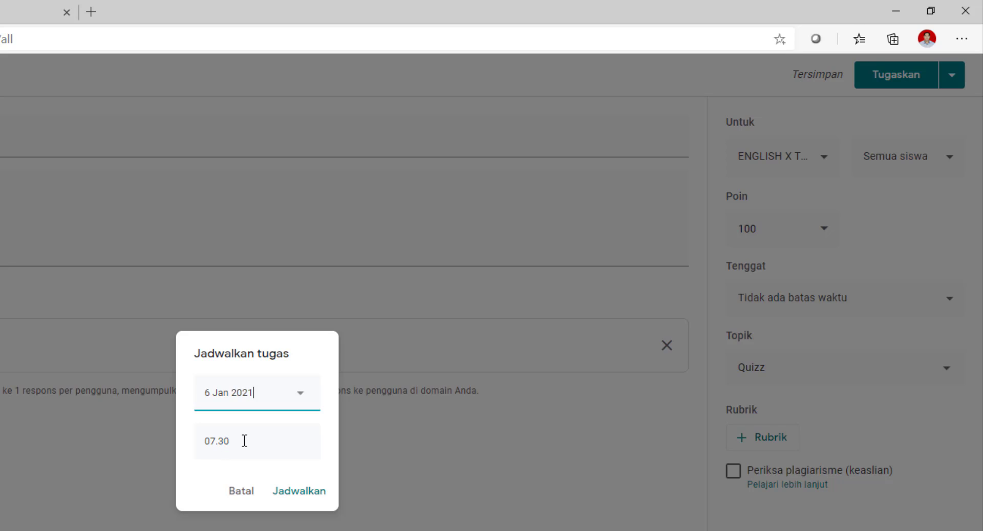
click(299, 491)
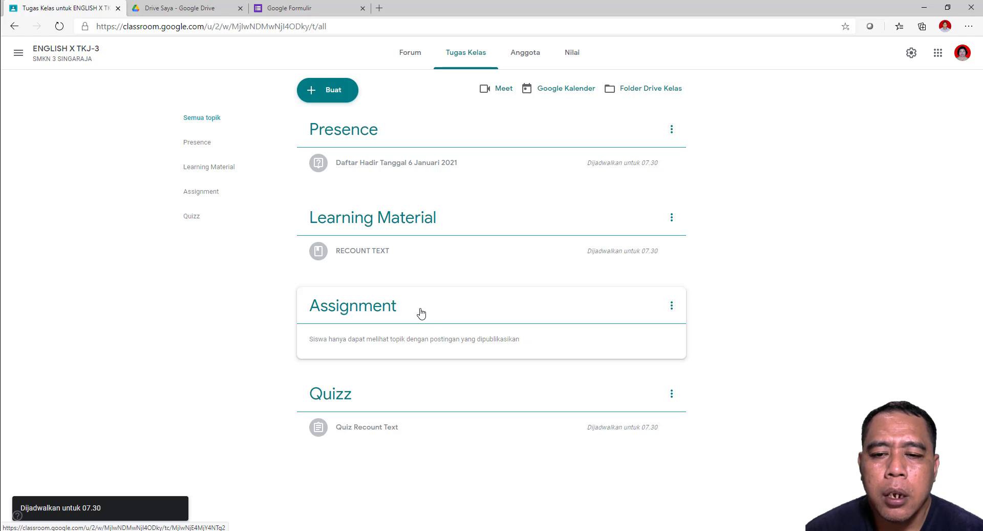
click(344, 404)
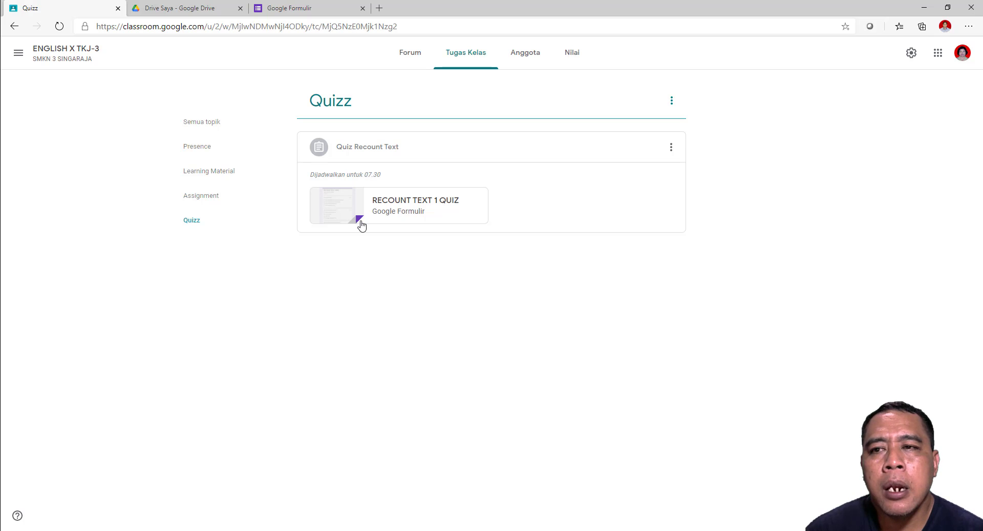
Switch to the ENGLISH XI TKJ-3 class and view the submitted work for the PASSIVE VOICE quiz
click(19, 53)
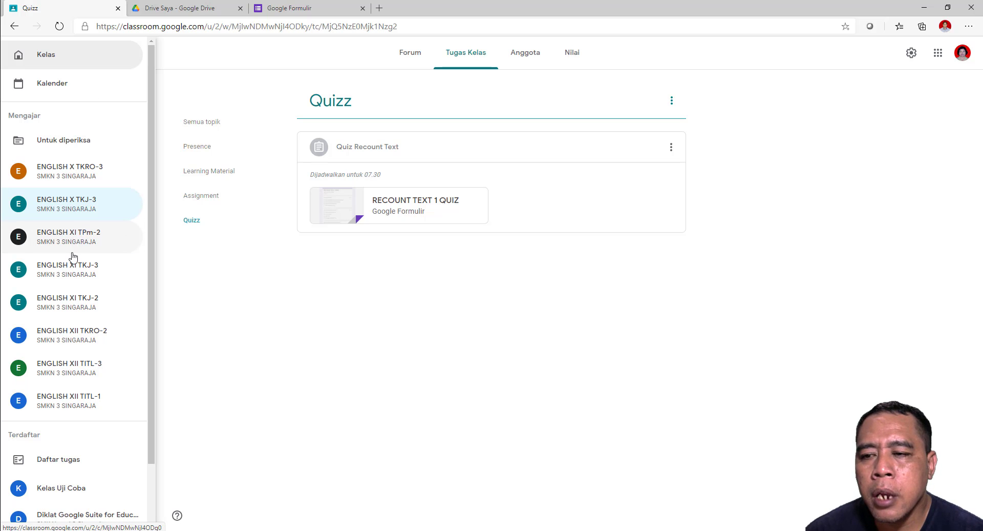
click(72, 268)
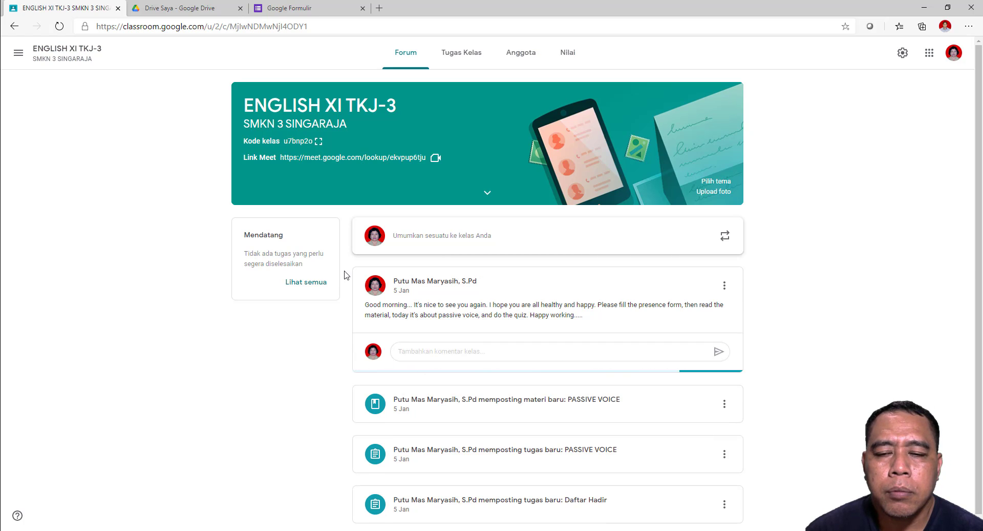
click(463, 54)
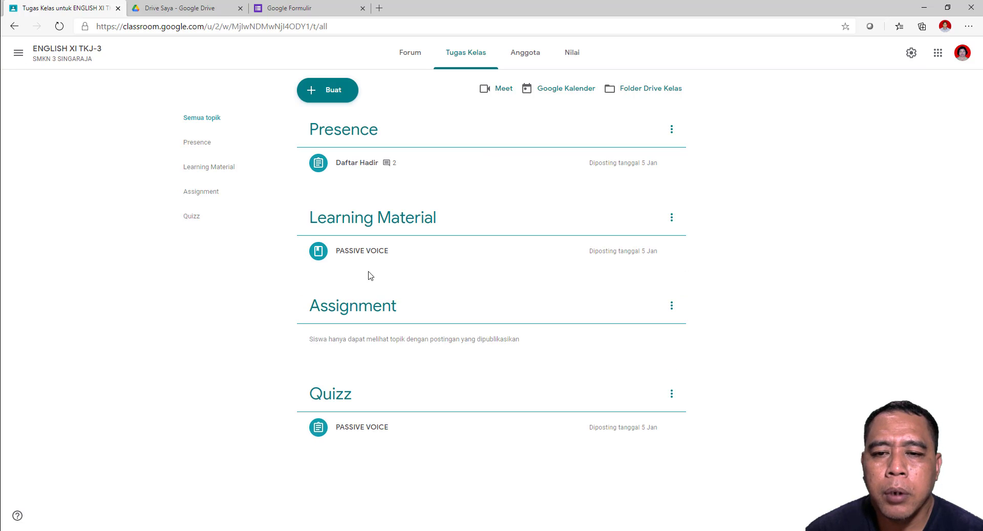
click(357, 409)
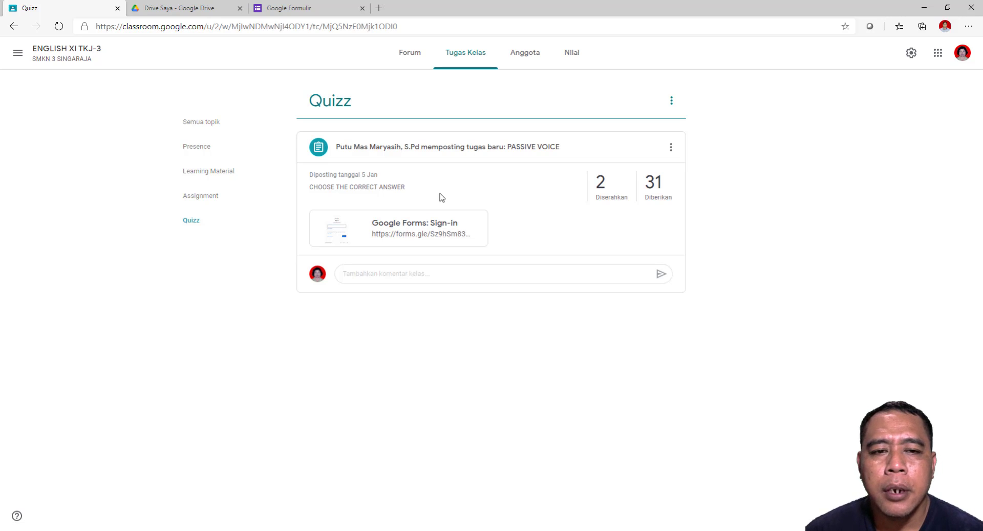
click(605, 189)
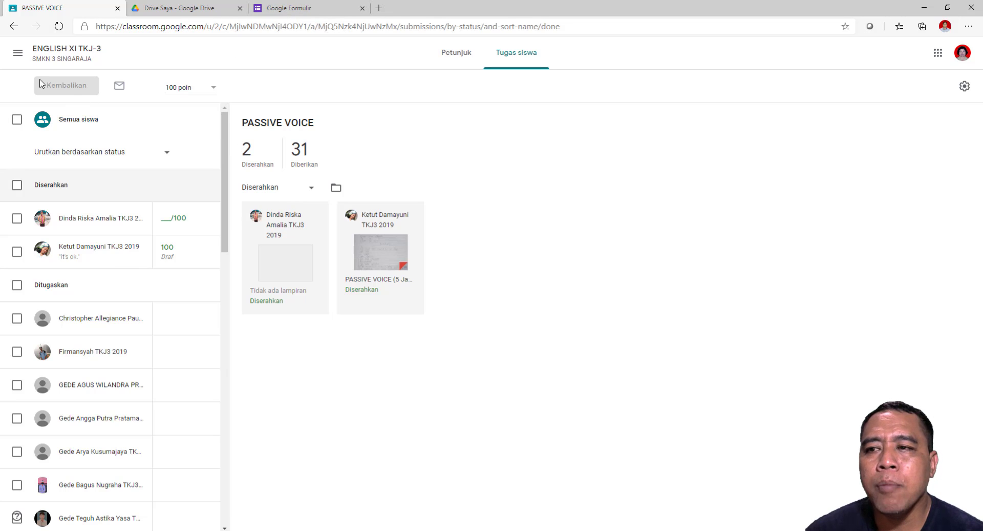
Switch to the ENGLISH XI TPm-2 class and open the submitted work for its PASSIVE VOICE quiz
click(18, 54)
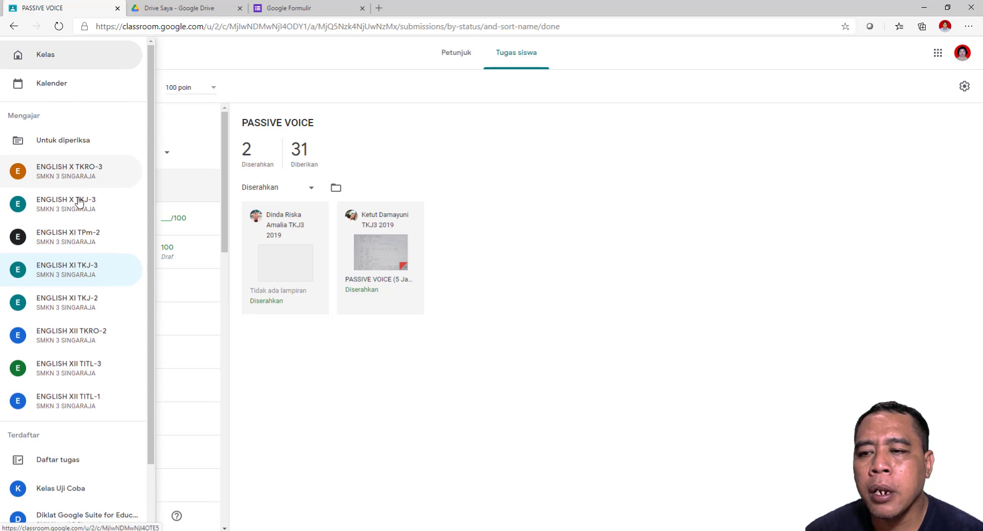
click(77, 240)
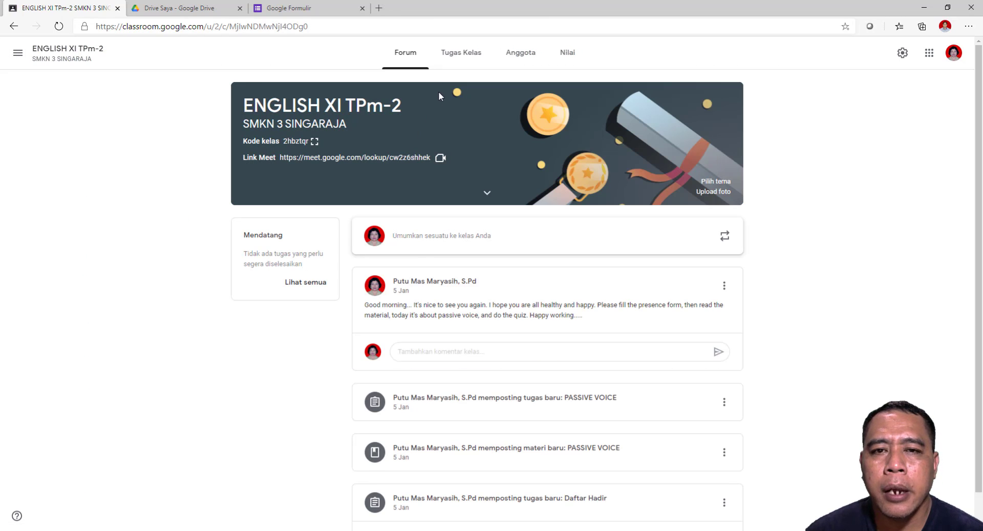
click(458, 60)
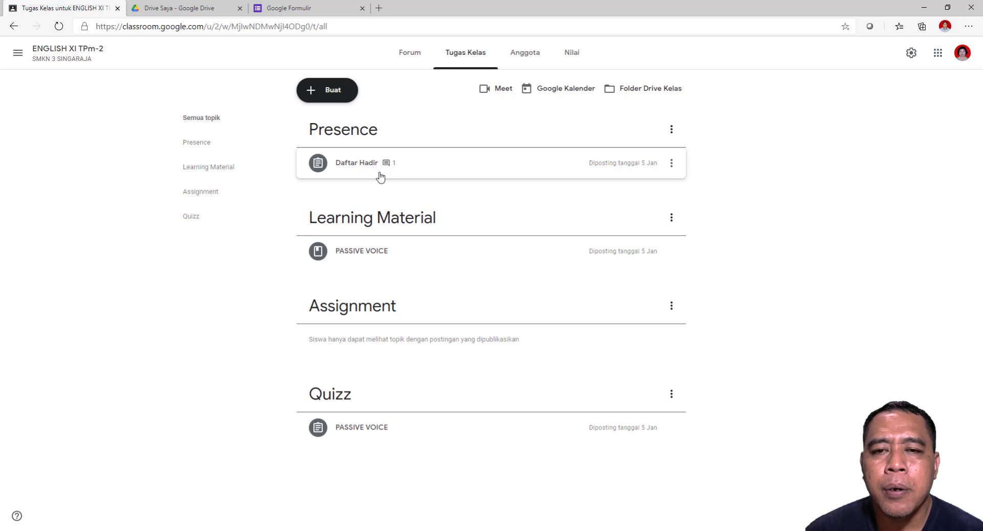
click(344, 404)
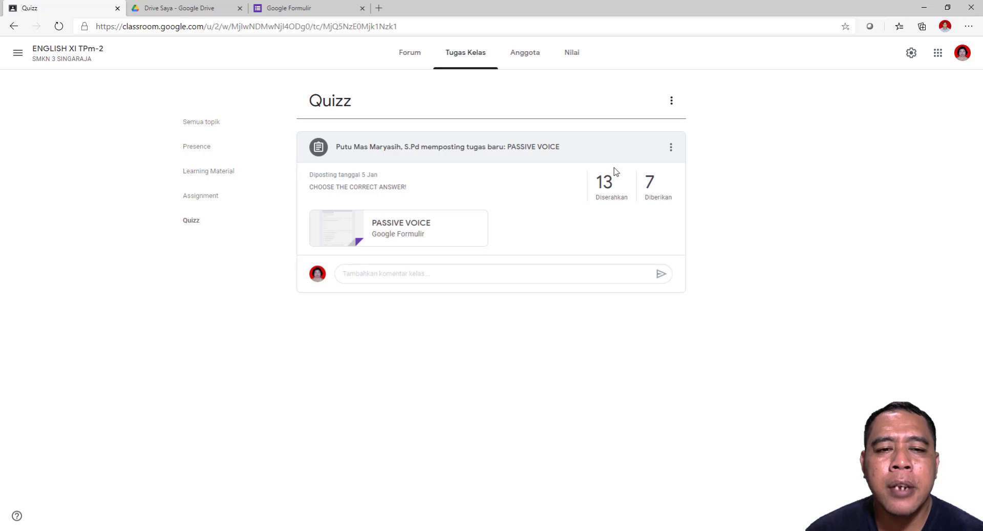
click(606, 189)
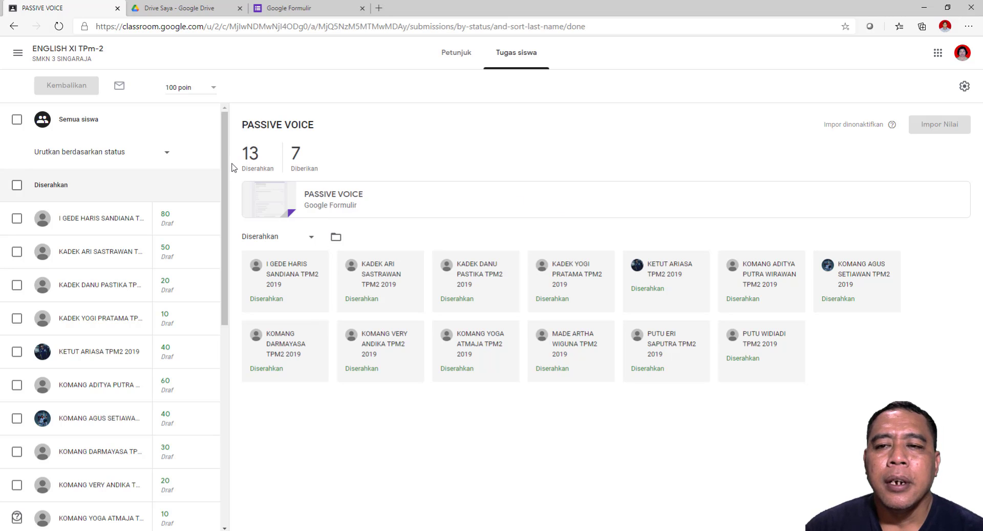
Review the students' draft grades and submission statuses for the PASSIVE VOICE quiz
drag(224, 159, 224, 137)
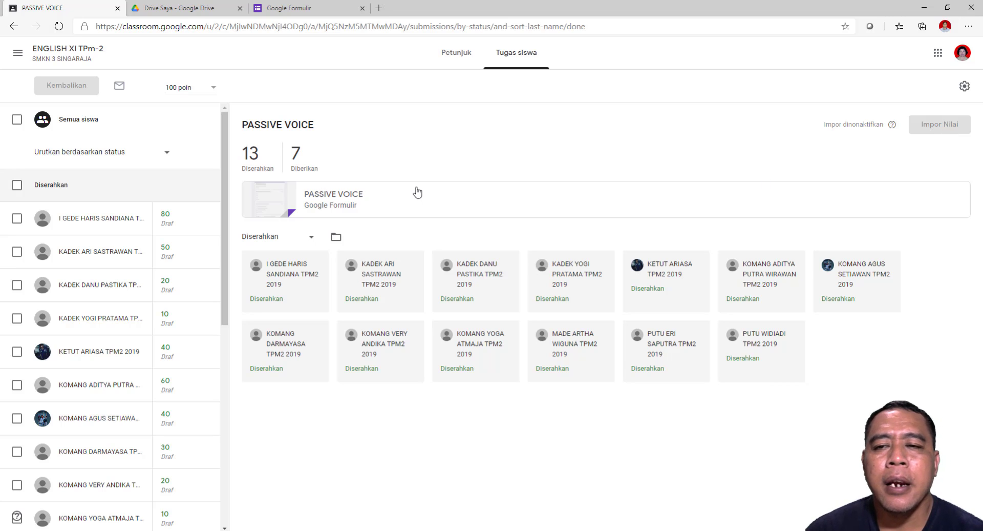
drag(225, 155, 229, 221)
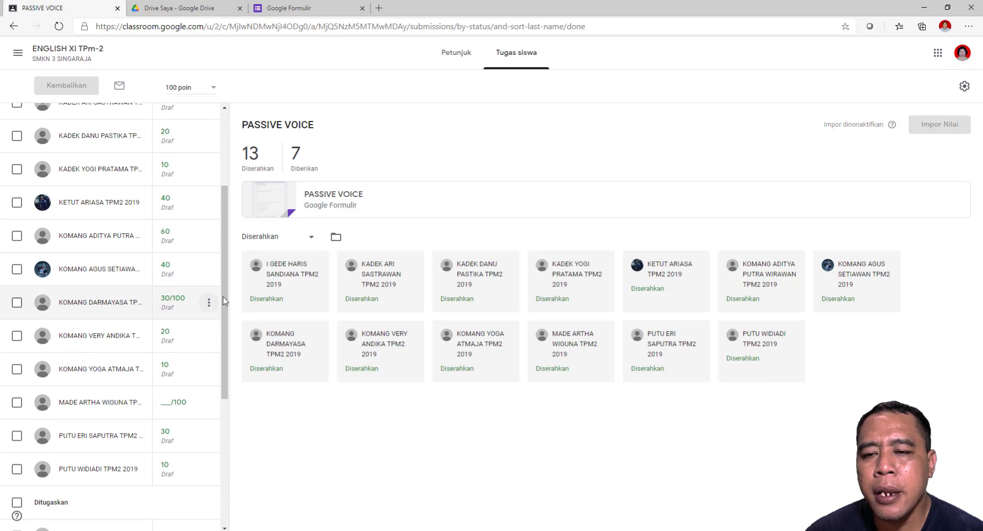
mouse_move(226, 298)
mouse_down()
mouse_move(227, 221)
mouse_move(226, 303)
mouse_up()
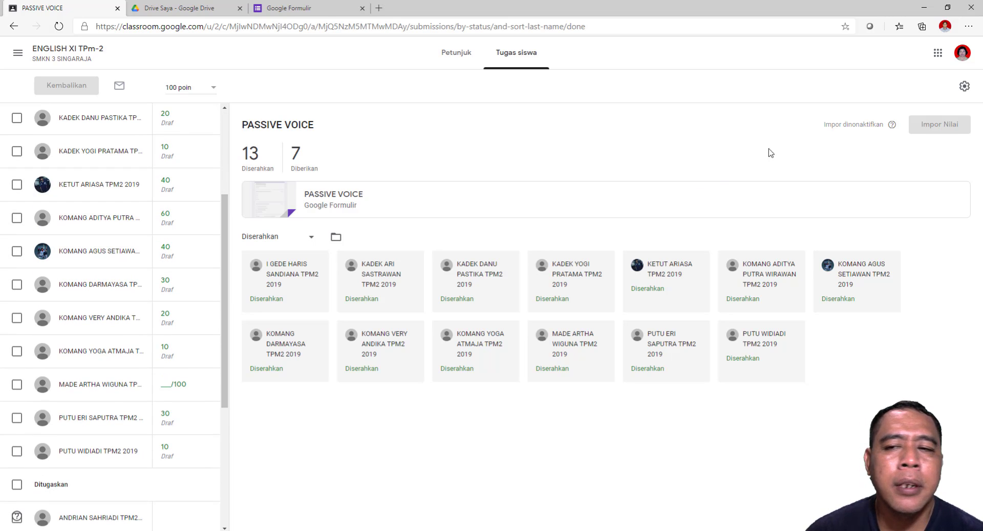
drag(225, 231, 216, 127)
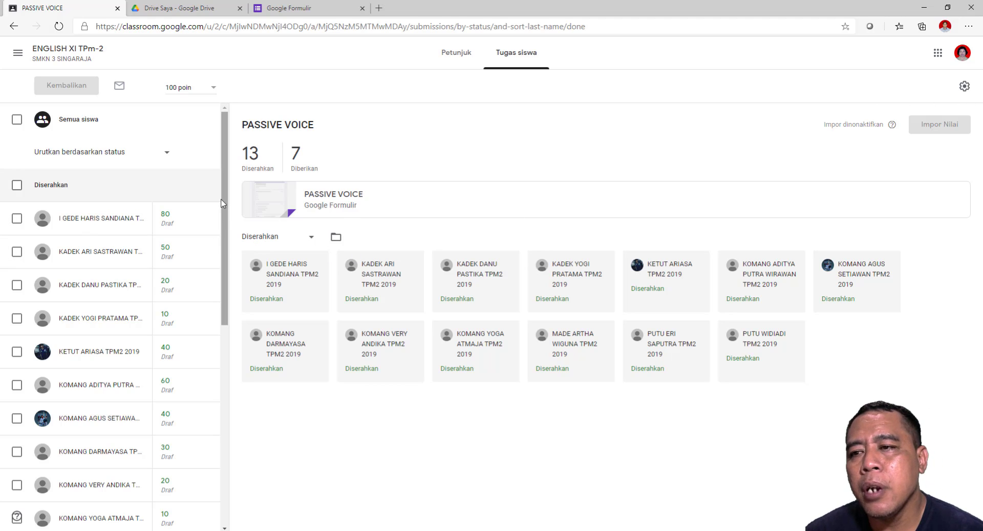
scroll(223, 183, down, 1)
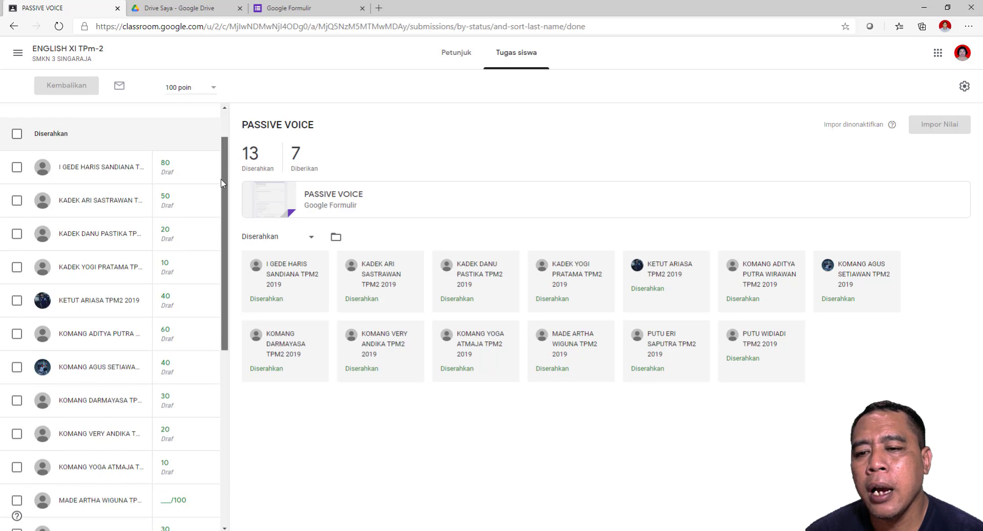
scroll(223, 183, down, 4)
scroll(208, 136, up, 8)
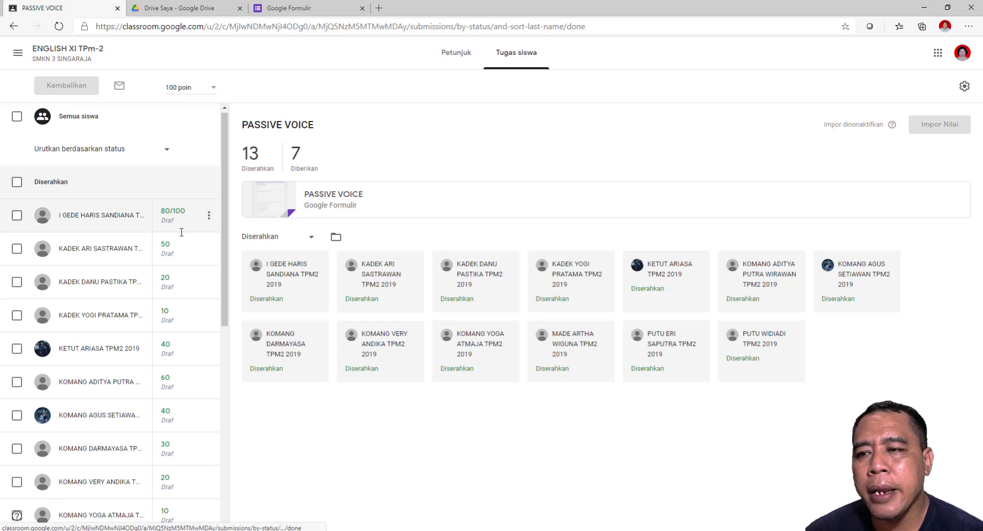
Select all students who submitted the quiz, excluding the Ditugaskan group and the submitted student without a grade
click(16, 117)
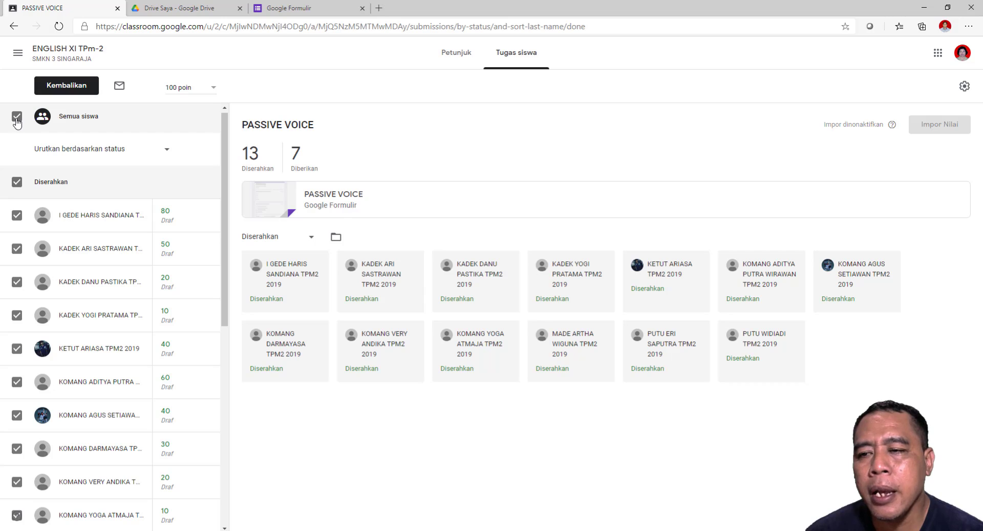
drag(228, 200, 228, 338)
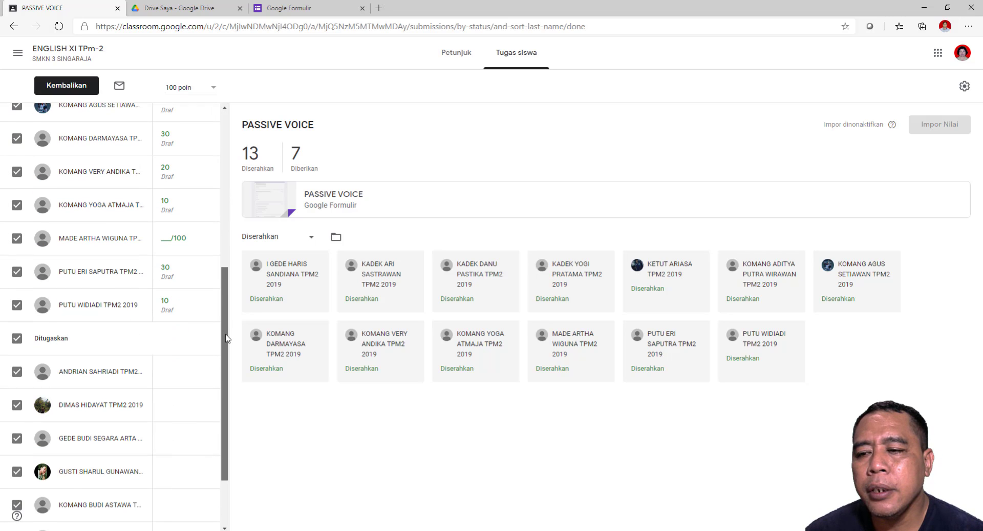
click(17, 338)
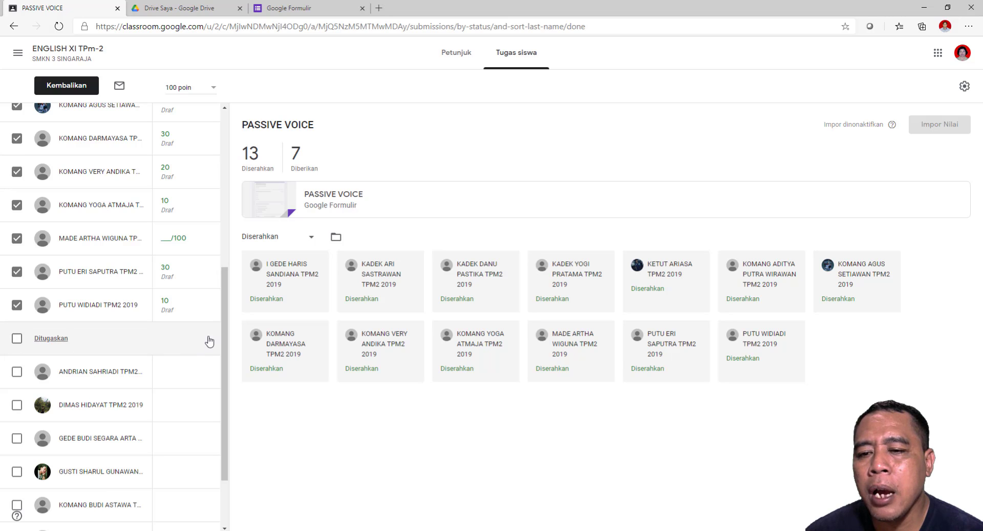
scroll(210, 342, up, 5)
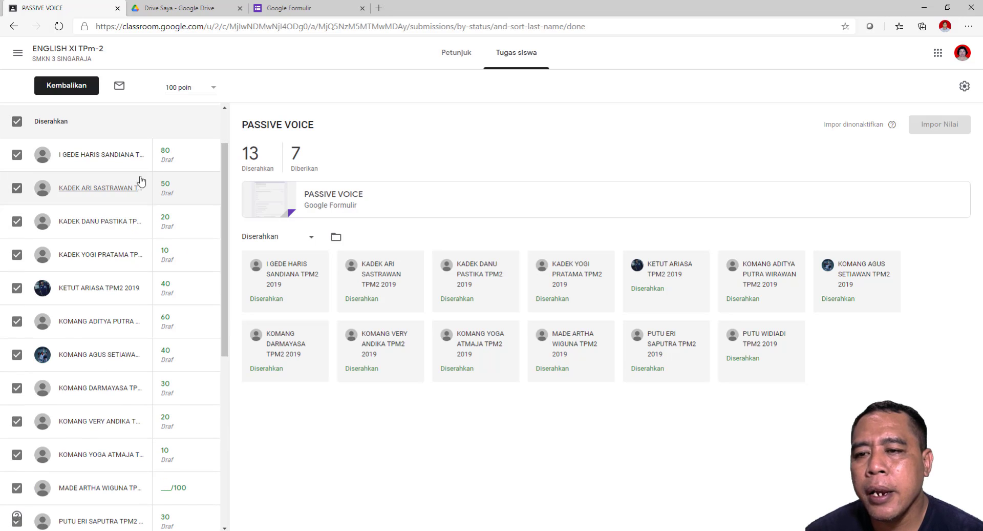
scroll(207, 358, down, 4)
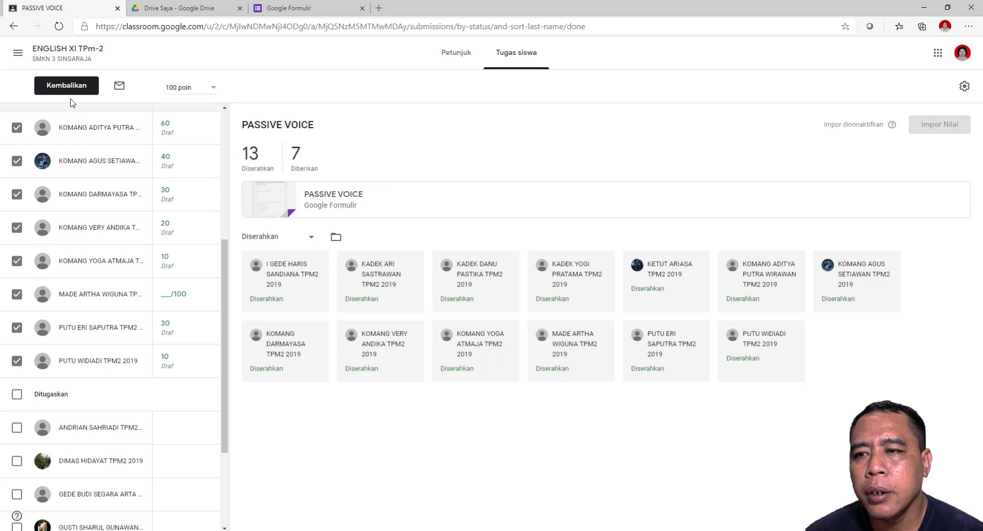
click(17, 295)
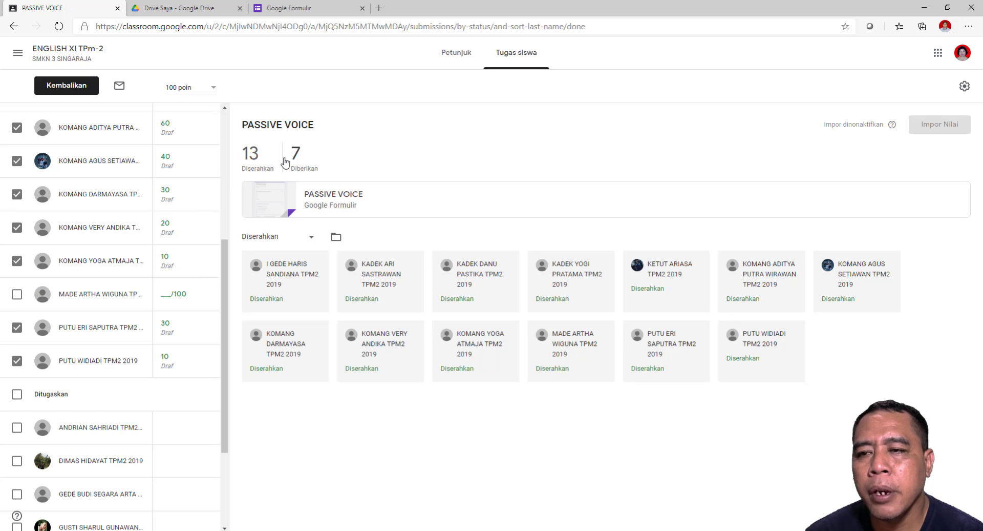
scroll(191, 259, up, 5)
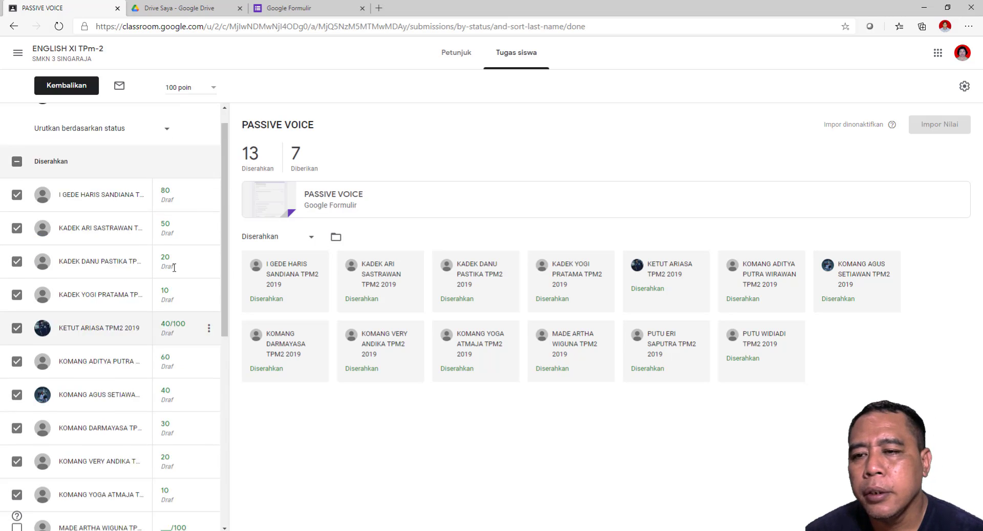
scroll(188, 253, down, 6)
scroll(189, 261, up, 6)
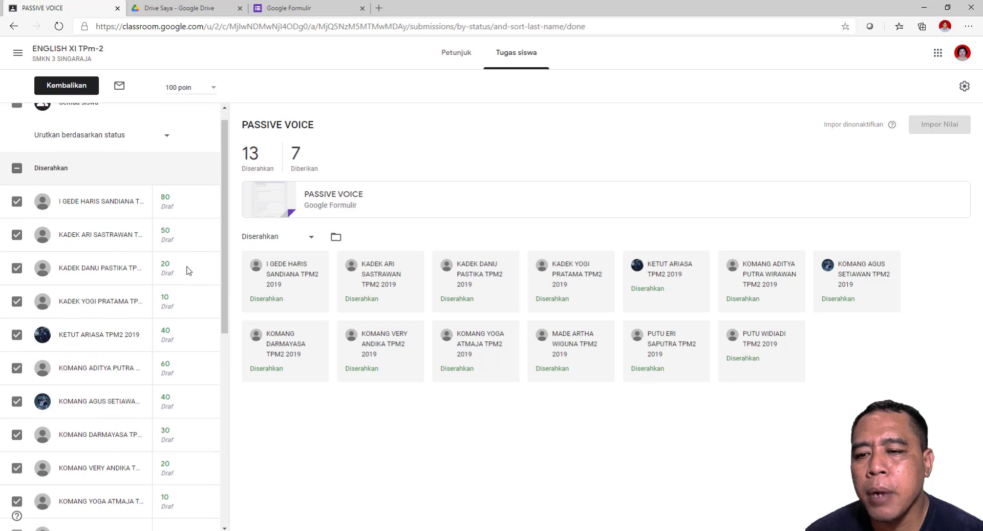
scroll(189, 267, down, 5)
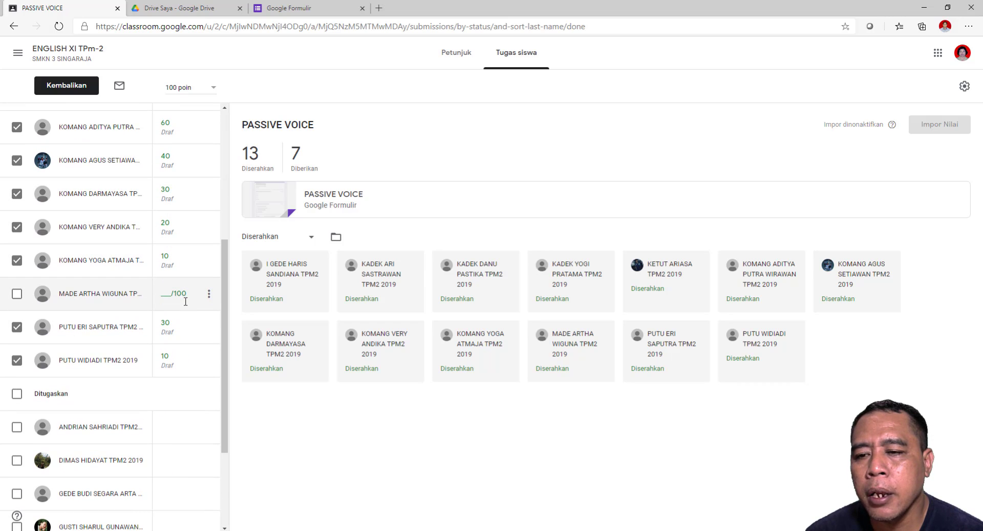
Return the selected students' graded PASSIVE VOICE work without a private comment
click(69, 86)
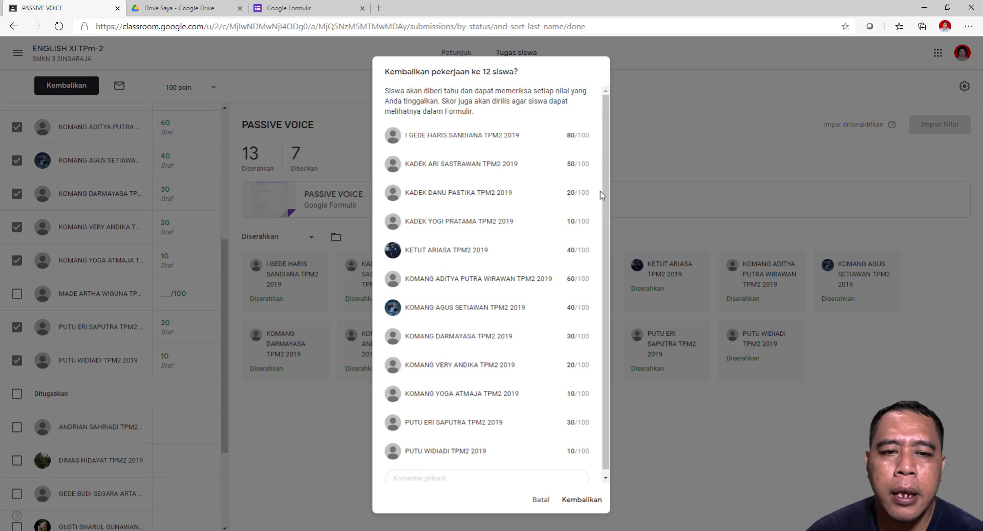
scroll(604, 174, down, 1)
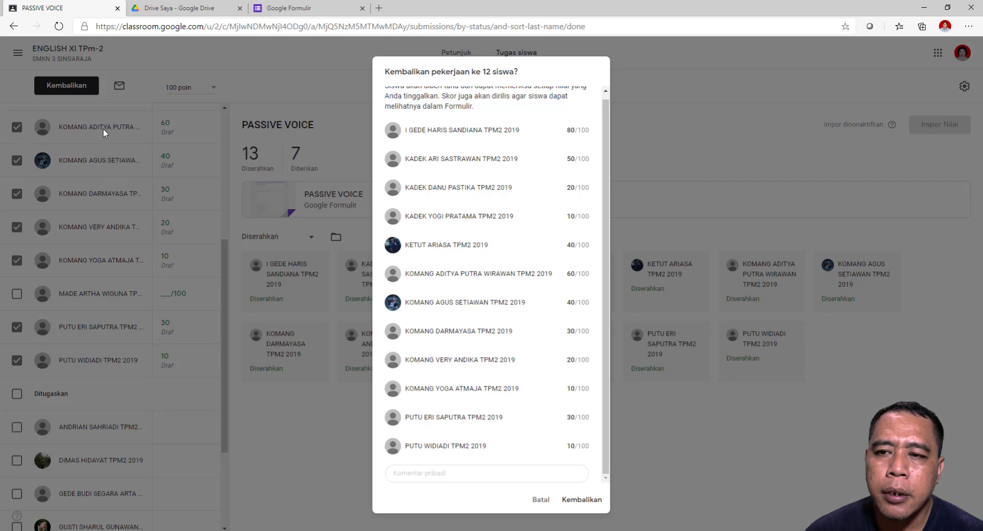
click(584, 504)
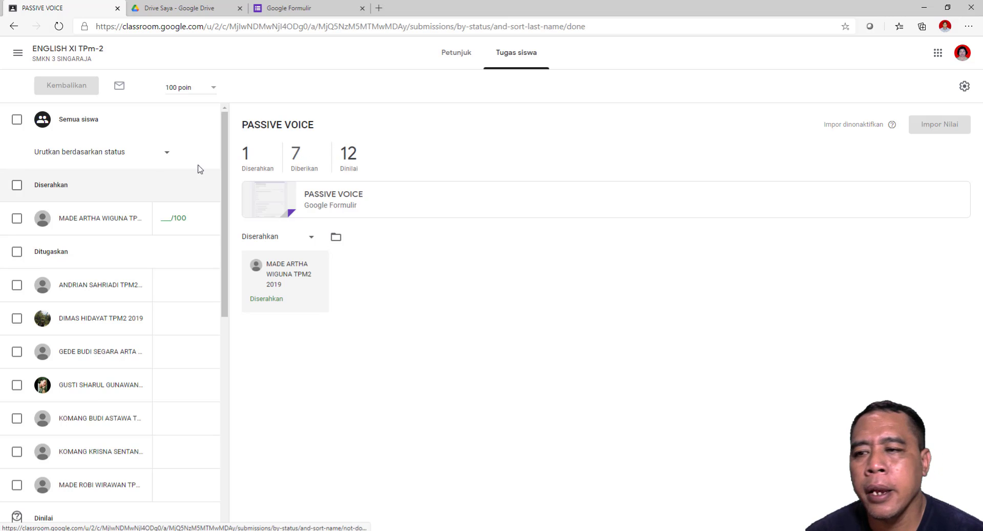
Select the submitted student who has no grade and check which actions are available for that submission
click(17, 219)
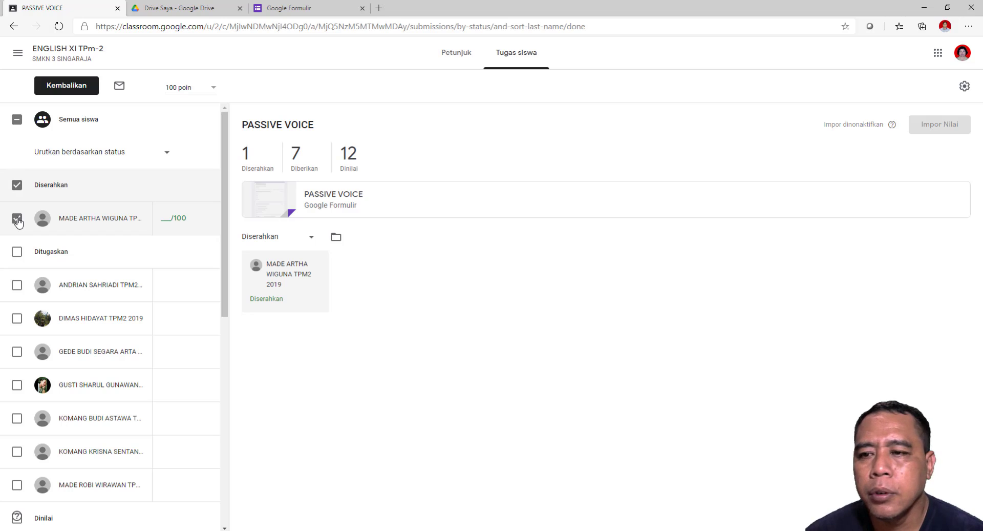
click(208, 221)
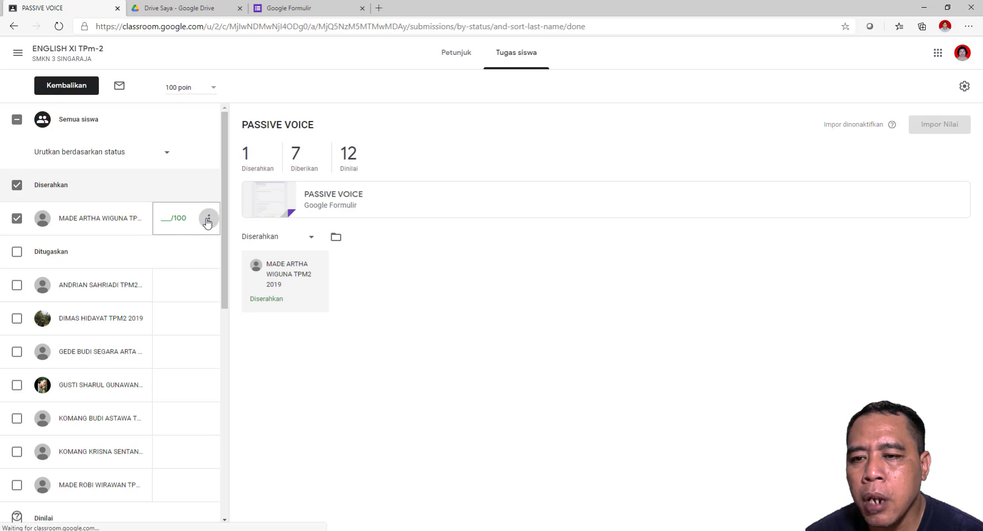
click(208, 221)
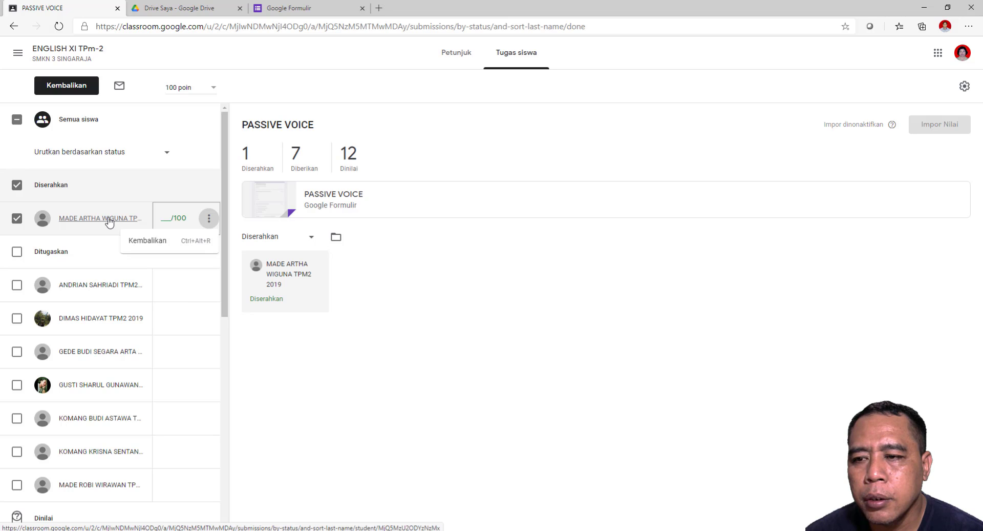
click(14, 214)
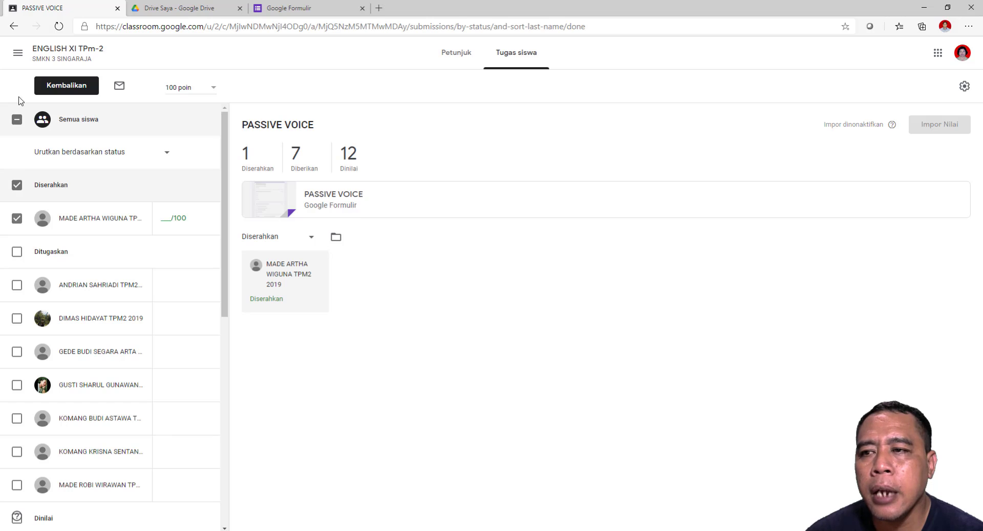
Switch to the ENGLISH XI TKJ-3 class and open the submitted work for its PASSIVE VOICE quiz
click(17, 56)
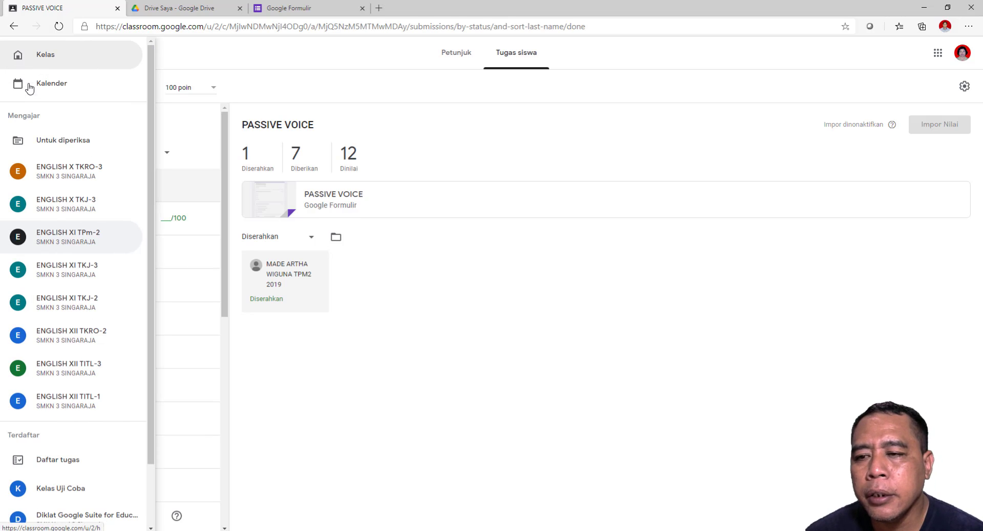
click(76, 267)
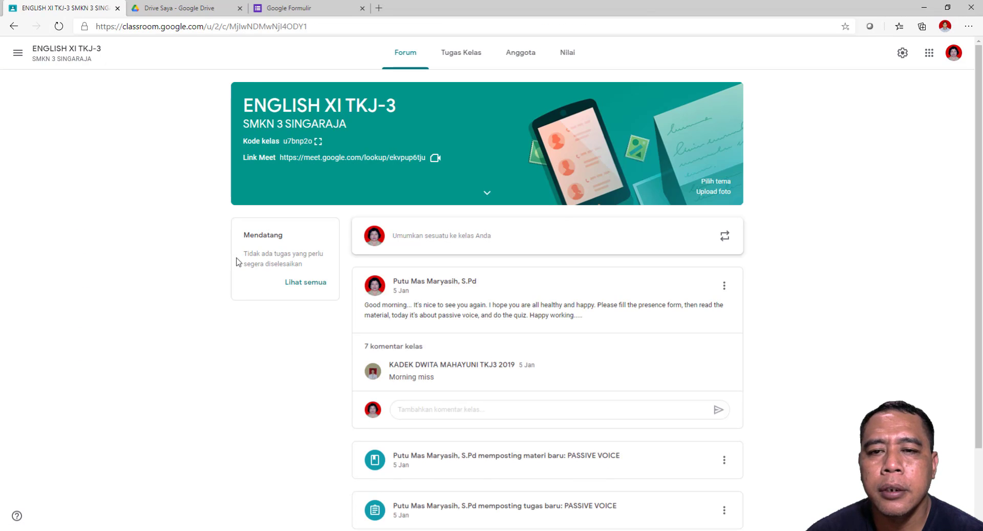
click(459, 59)
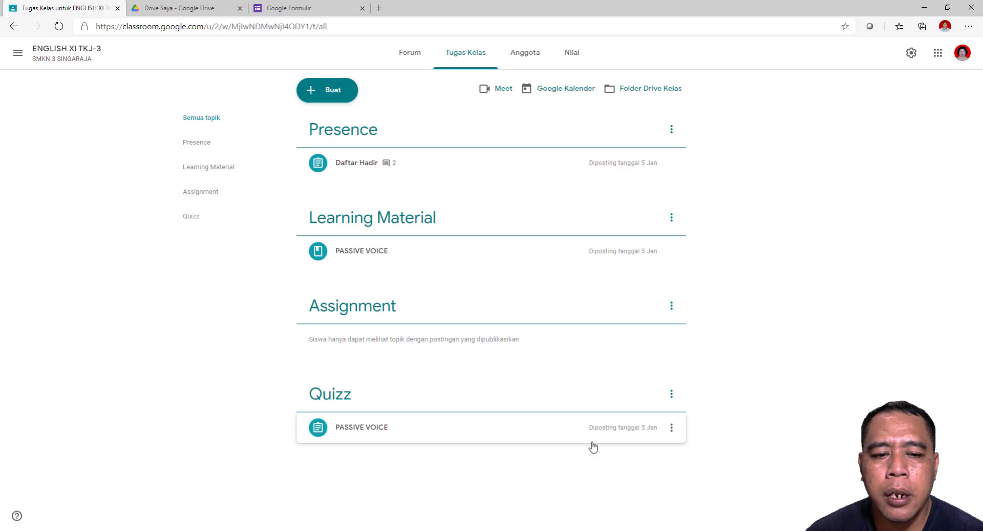
click(396, 435)
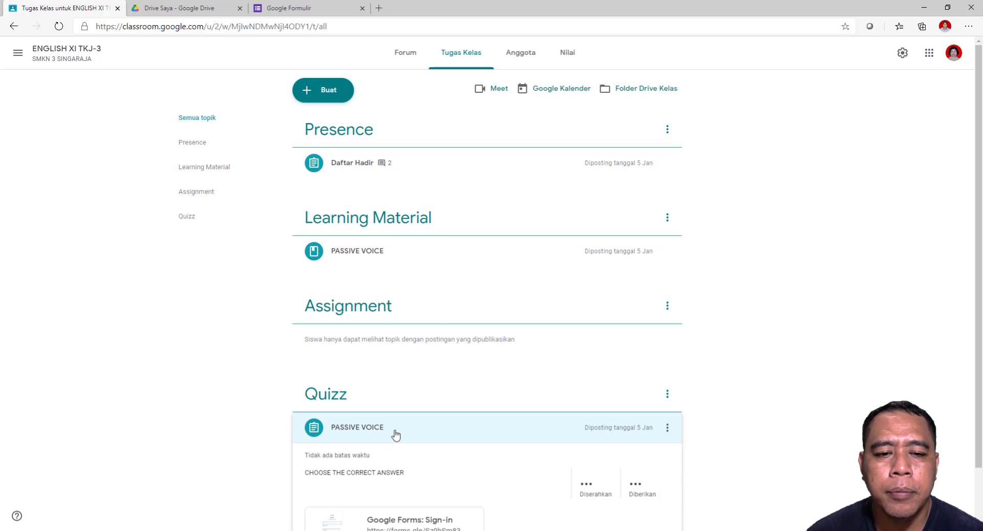
scroll(569, 444, down, 2)
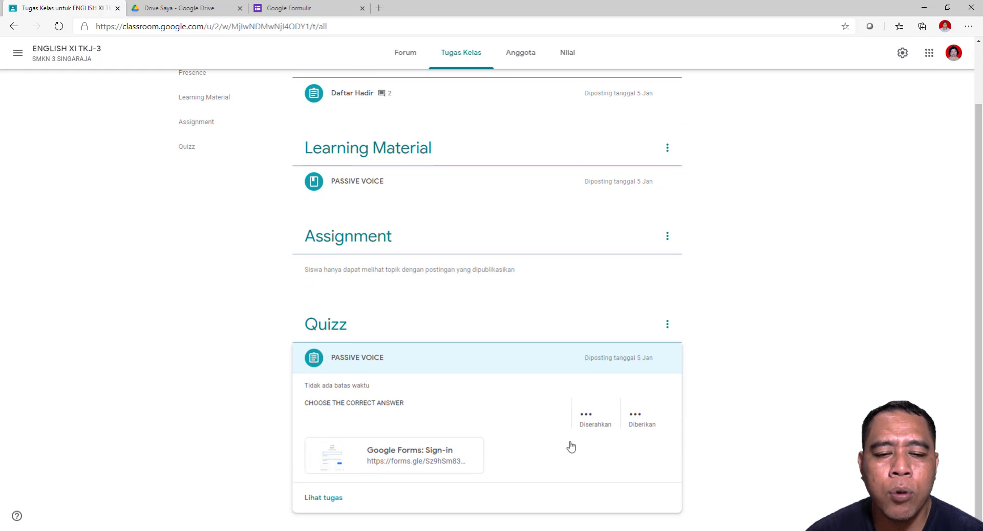
click(589, 424)
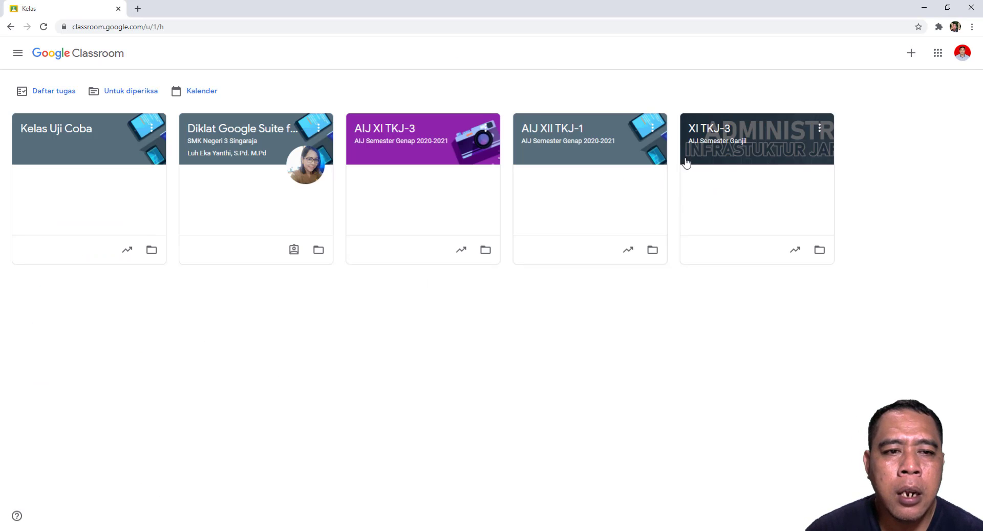
Open the XI TKJ-3 AIJ Semester Ganjil class, compare its two test assignments, and view the Diberikan students for Test AIJ
click(720, 142)
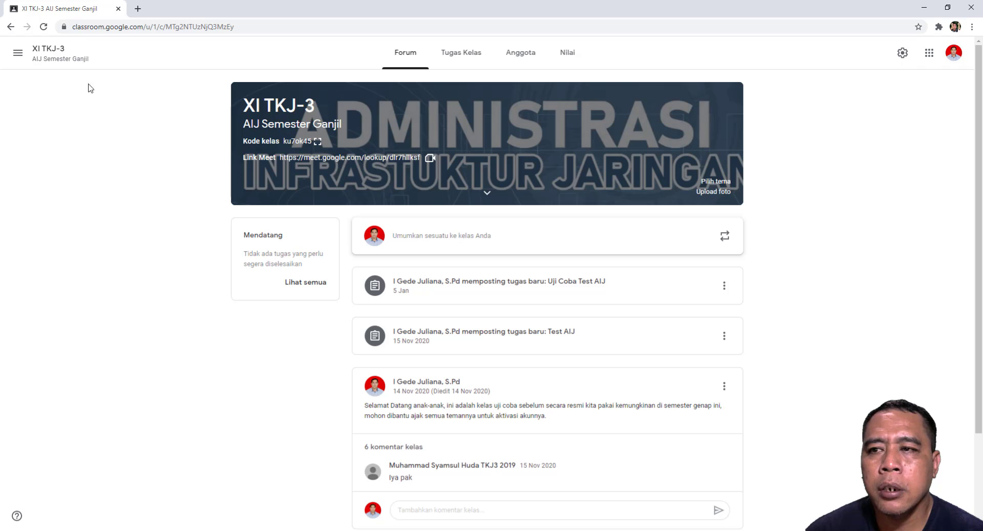
click(470, 58)
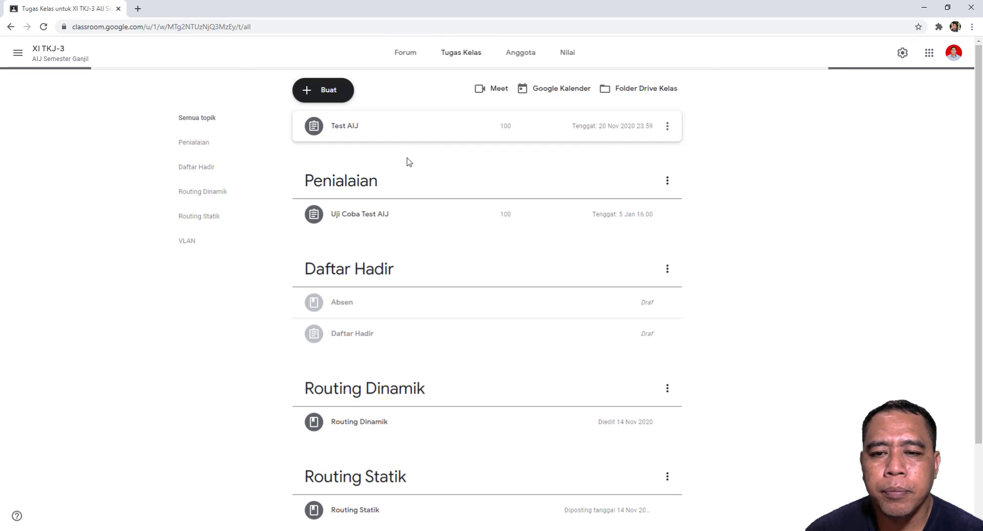
click(363, 216)
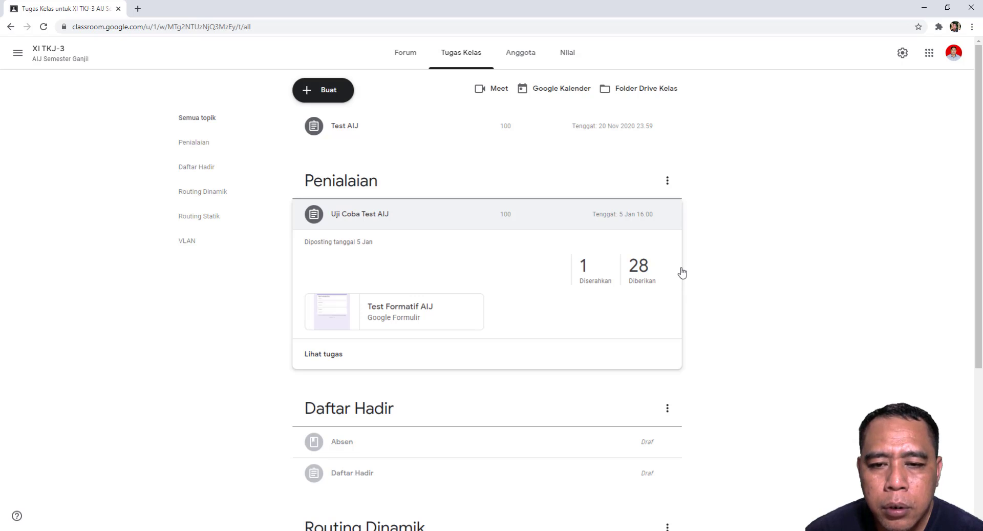
click(578, 131)
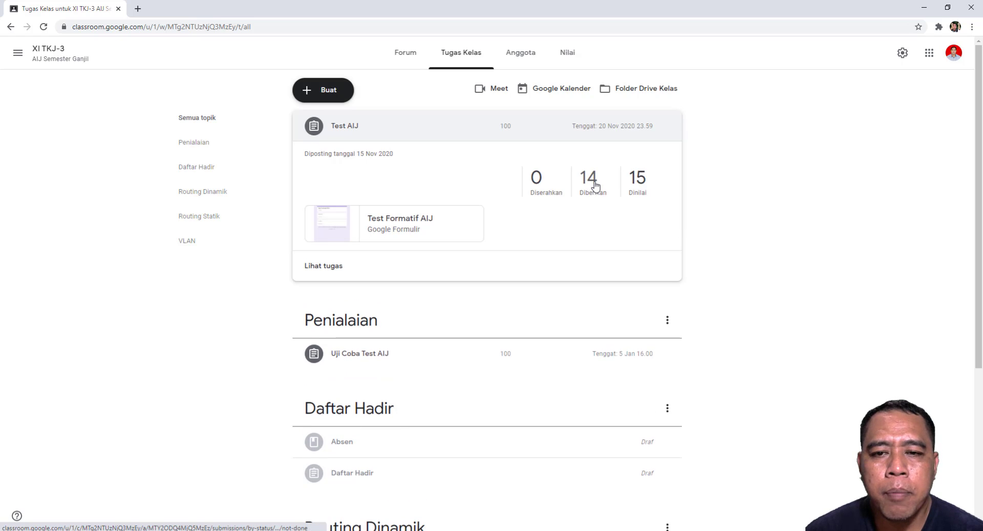
click(594, 192)
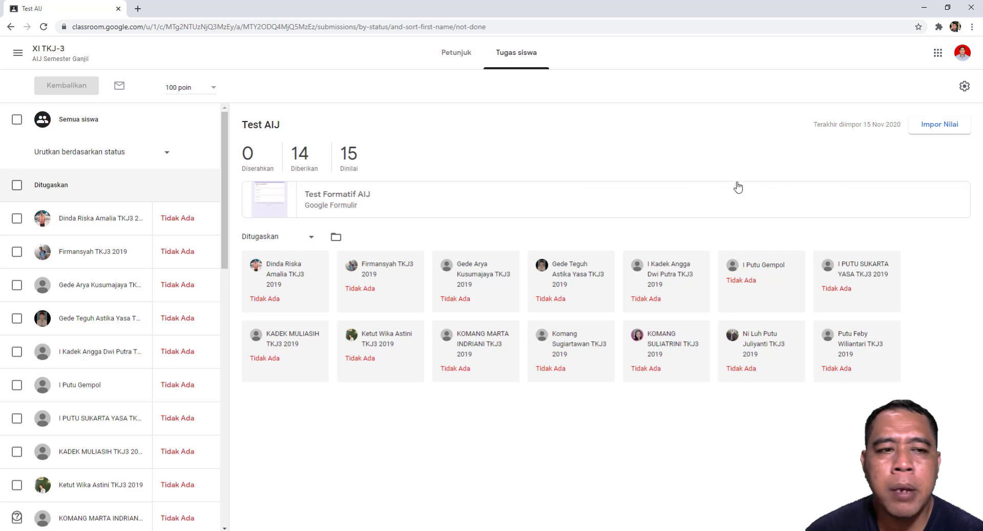
Review the student statuses for Test AIJ with all students selected, and return to the class list
drag(225, 154, 708, 114)
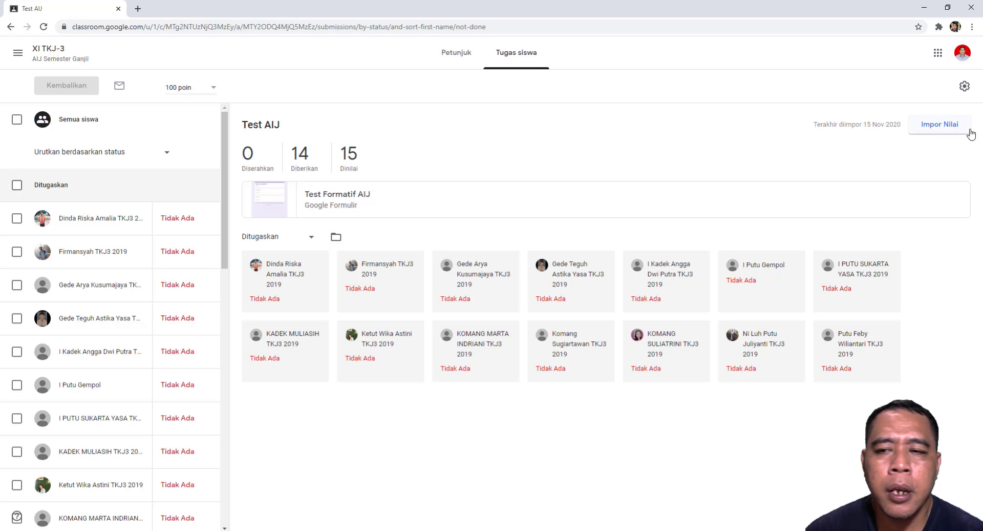
drag(225, 173, 206, 144)
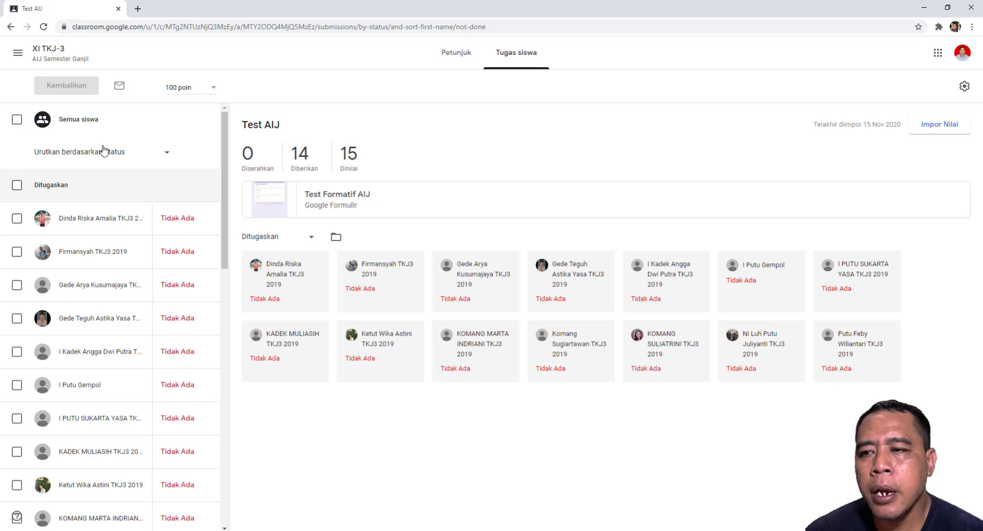
click(19, 123)
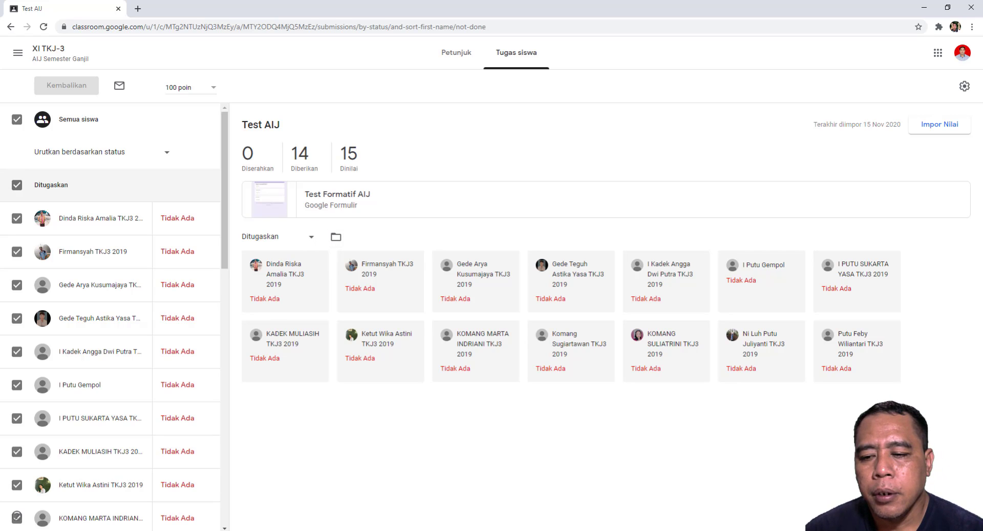
mouse_move(112, 530)
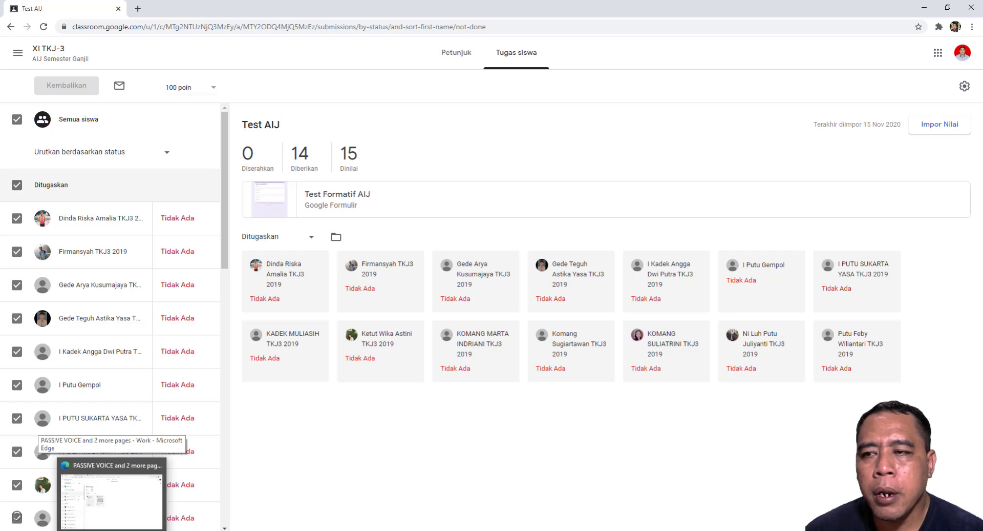
click(18, 53)
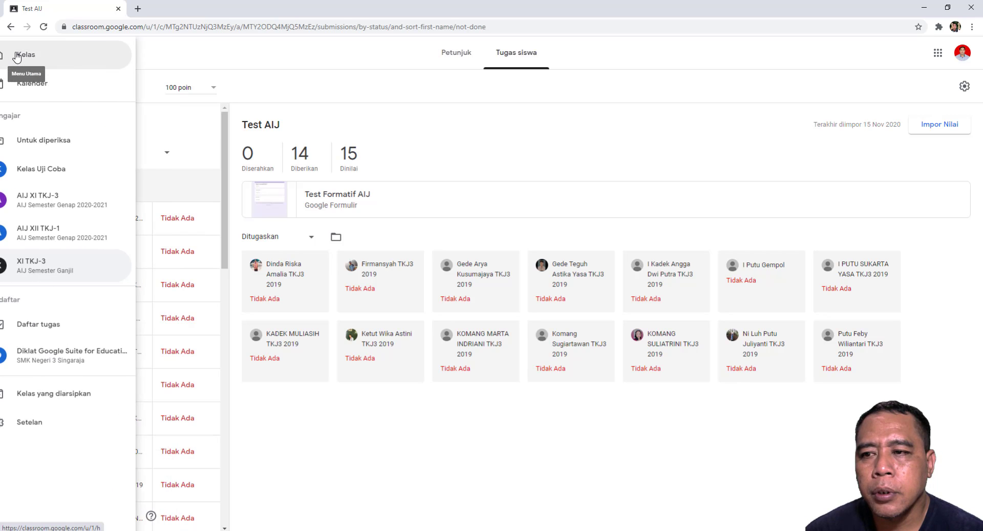
click(17, 55)
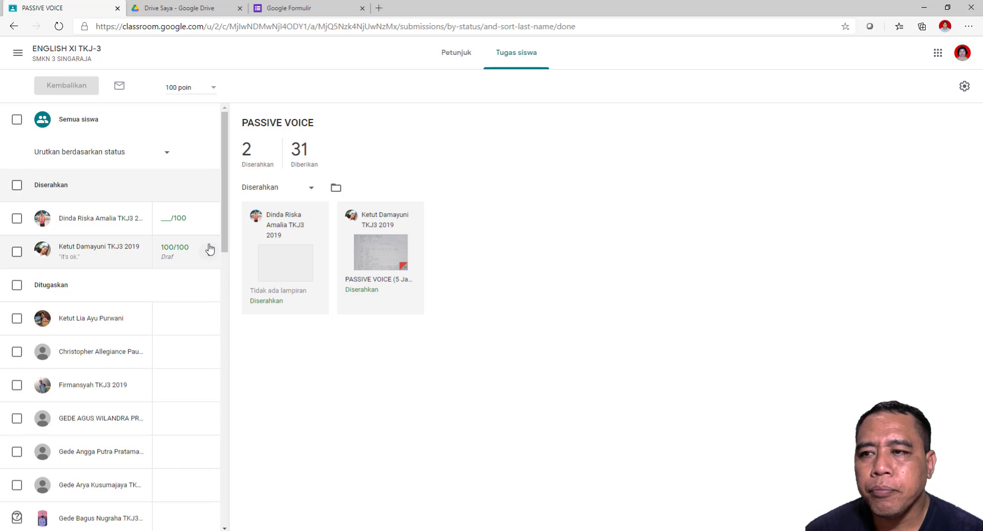
Switch from ENGLISH XI TKJ-3 to the ENGLISH X TKRO-3 class and view its classwork
click(17, 52)
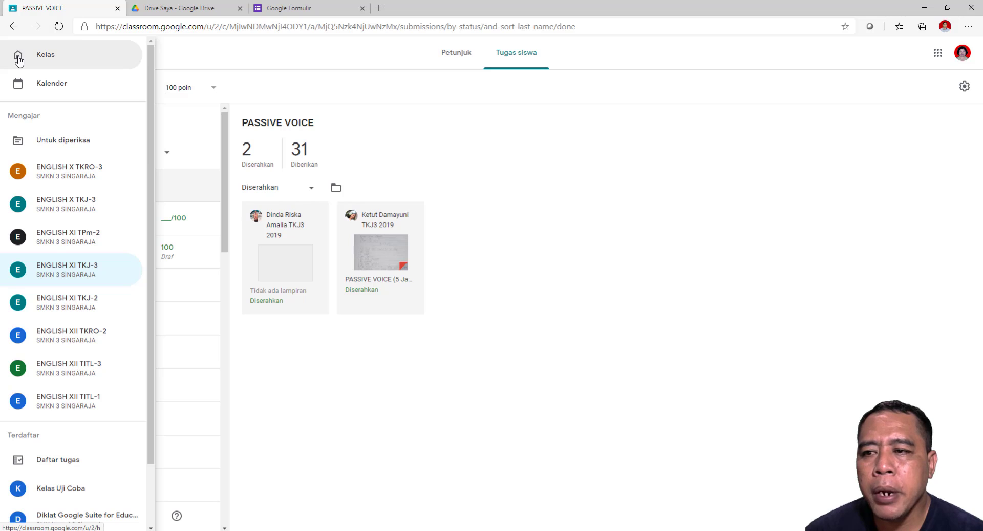
click(78, 282)
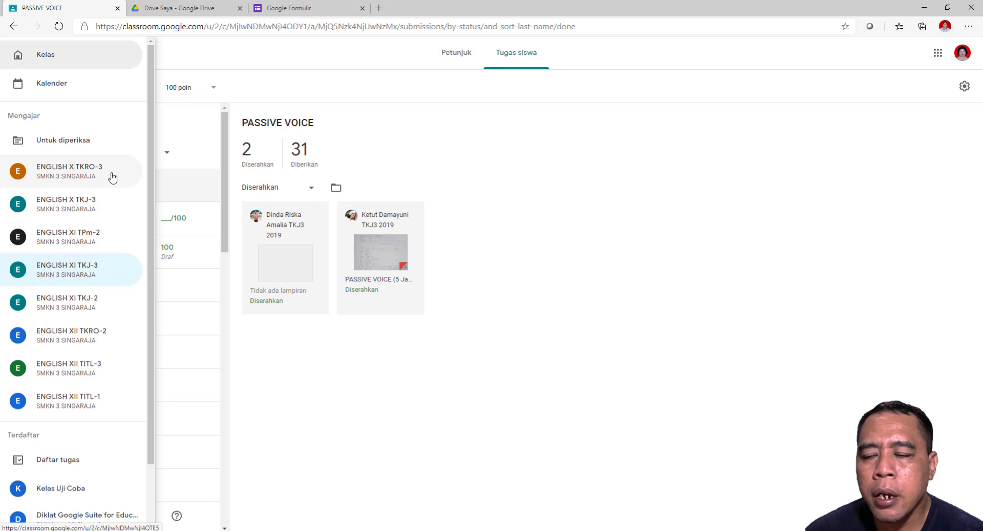
click(73, 177)
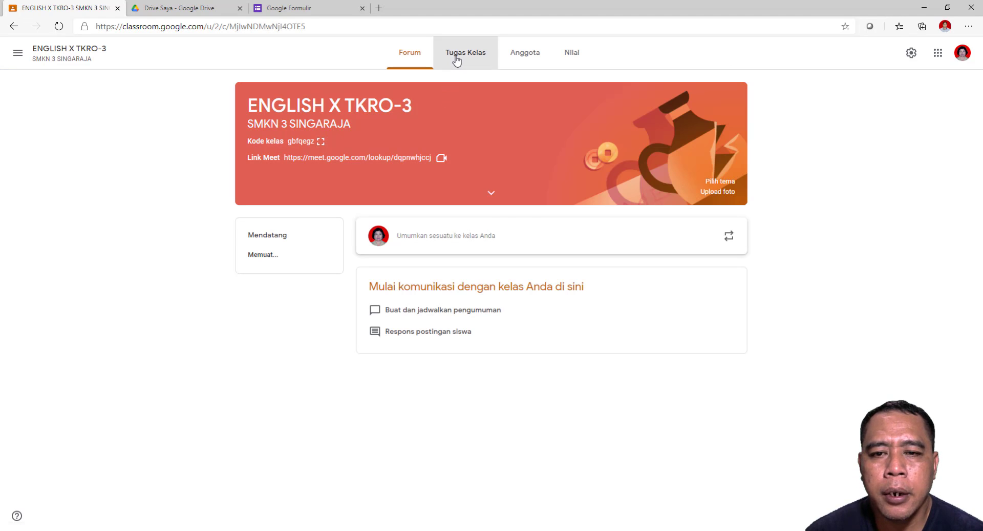
click(457, 60)
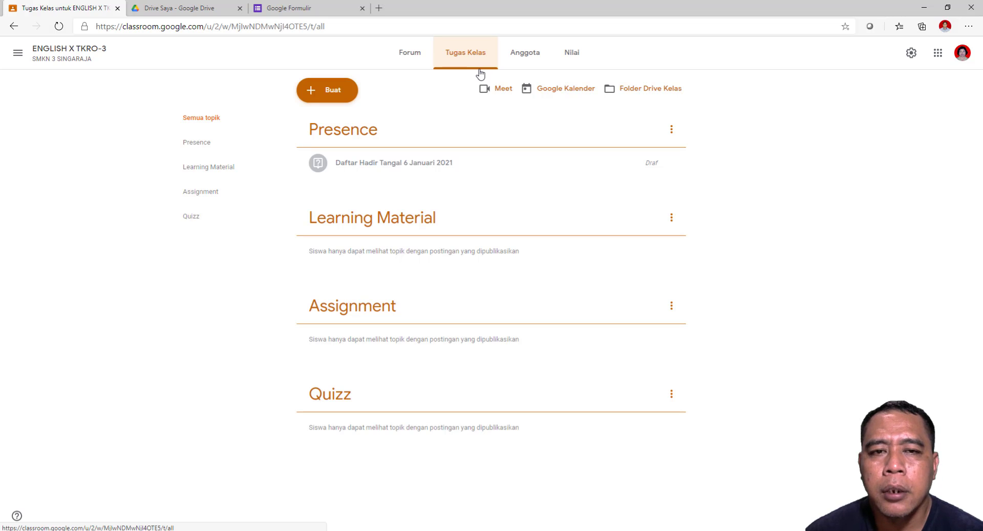
Switch to the ENGLISH X TKJ-3 class and review its scheduled classwork and forum
click(18, 52)
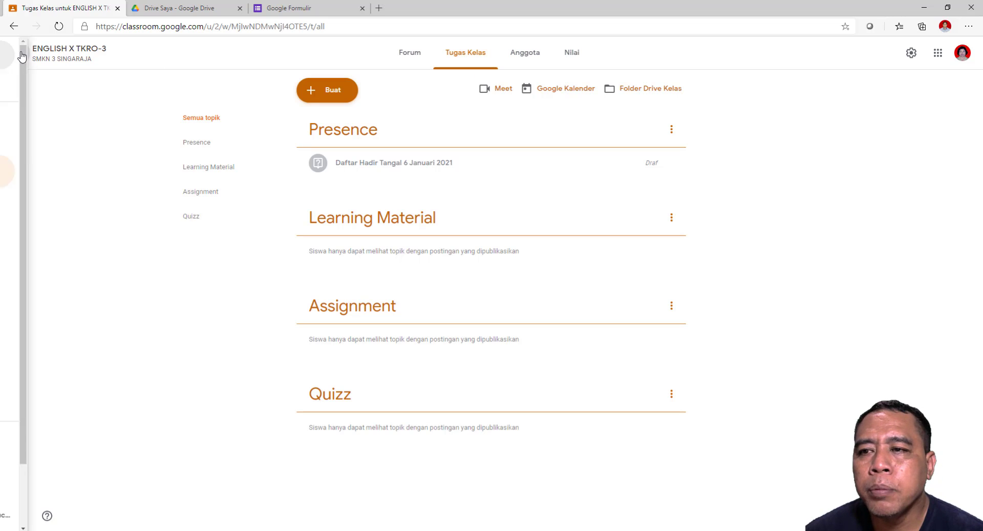
click(82, 203)
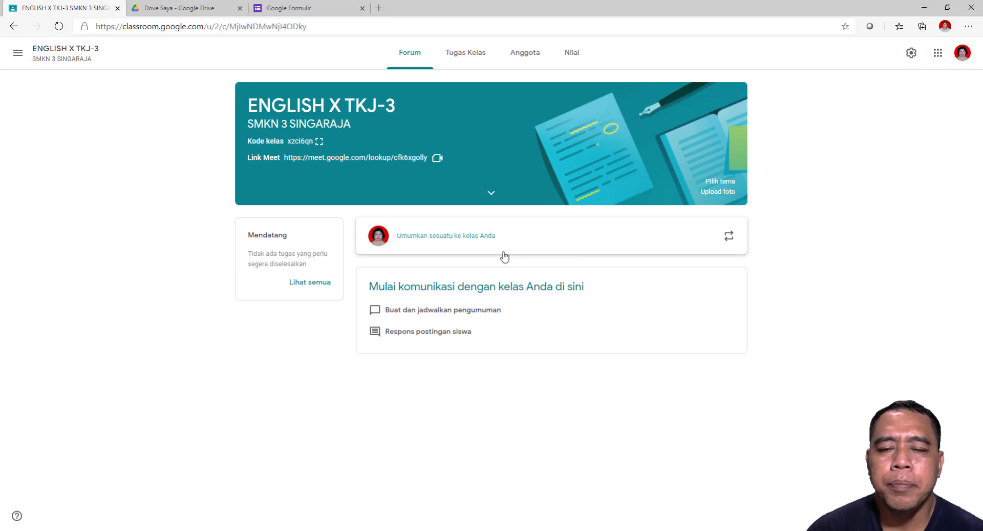
click(467, 58)
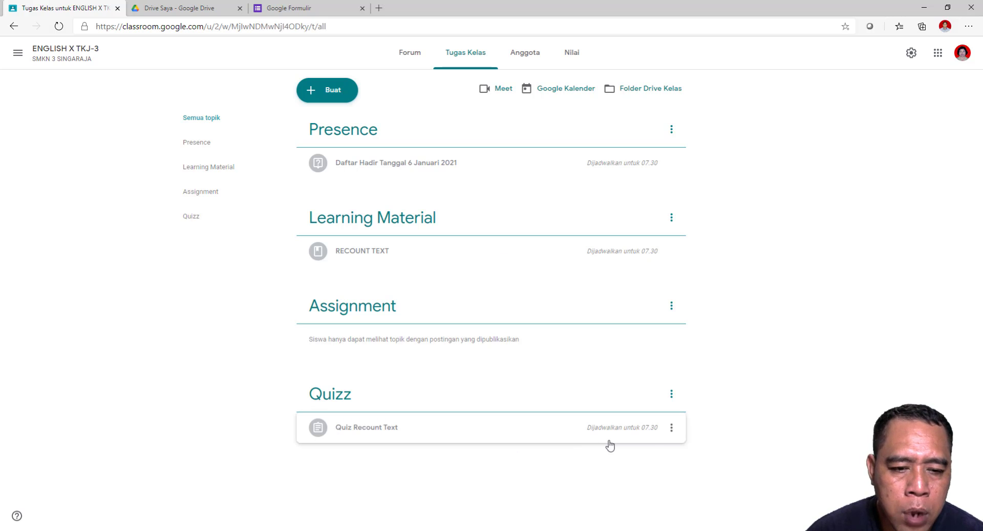
click(410, 52)
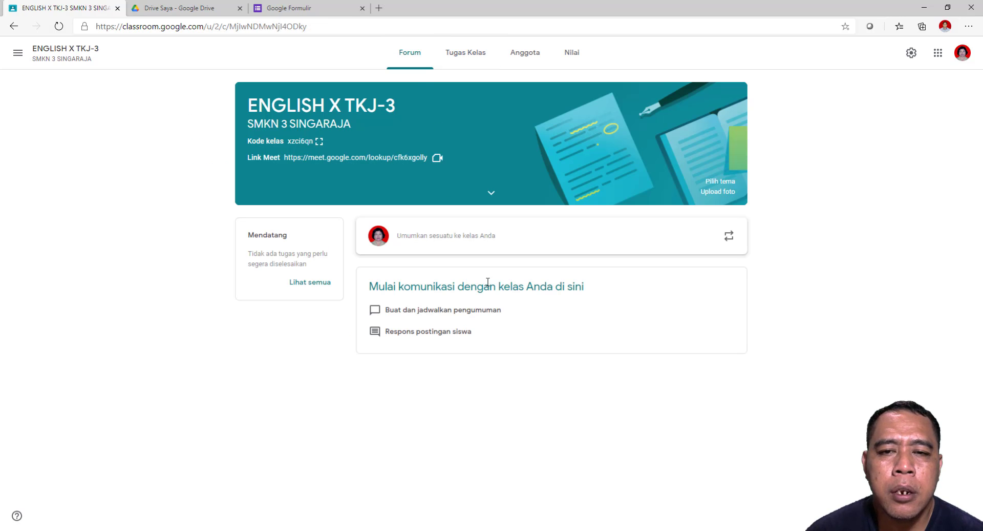
click(458, 53)
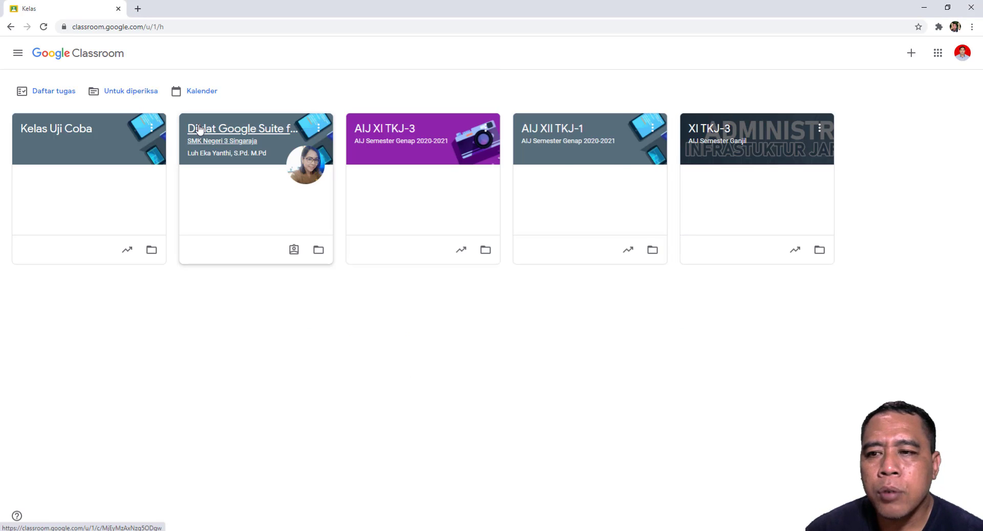
In the Kelas Uji Coba classwork, create a question titled Daftar Hadir with the instructions "Isilah Daftar Hadir saat Pembgelajaran Berlangsung"
click(64, 136)
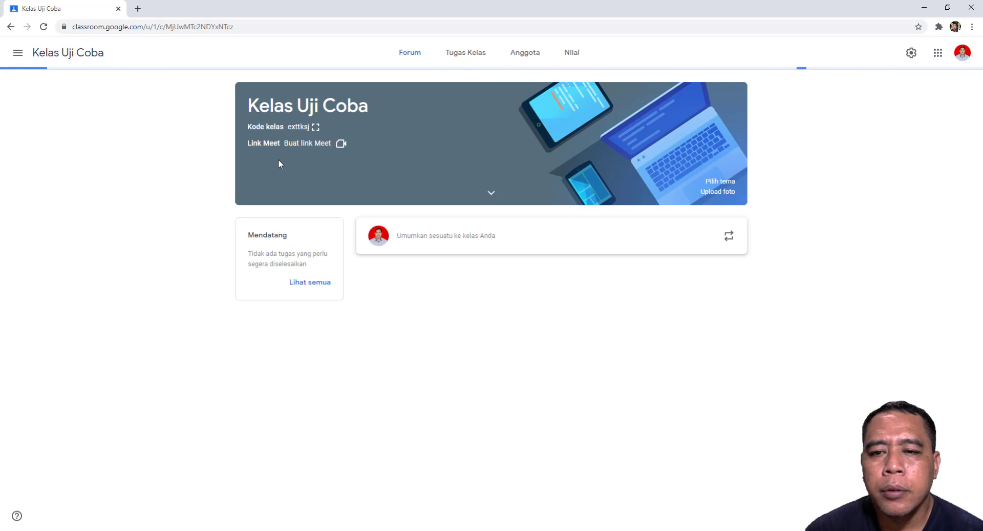
click(461, 59)
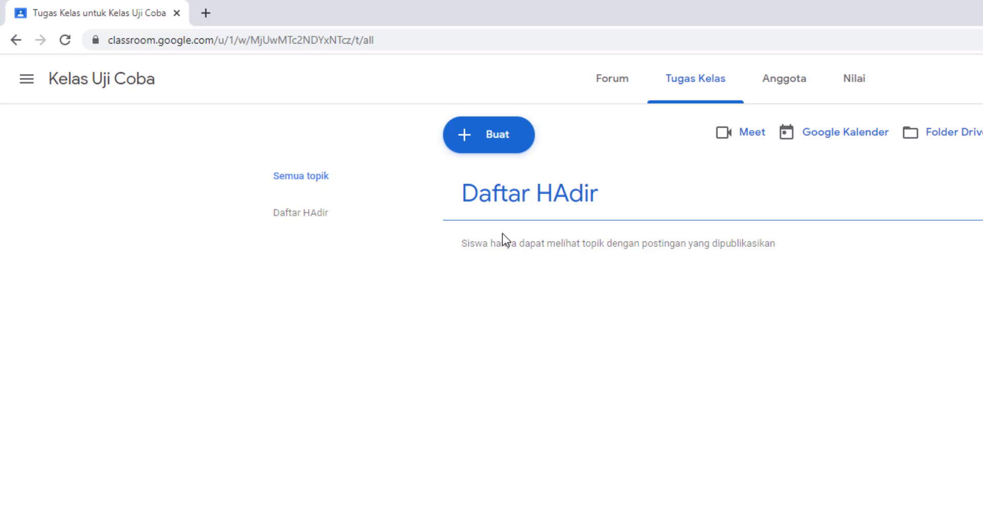
click(488, 137)
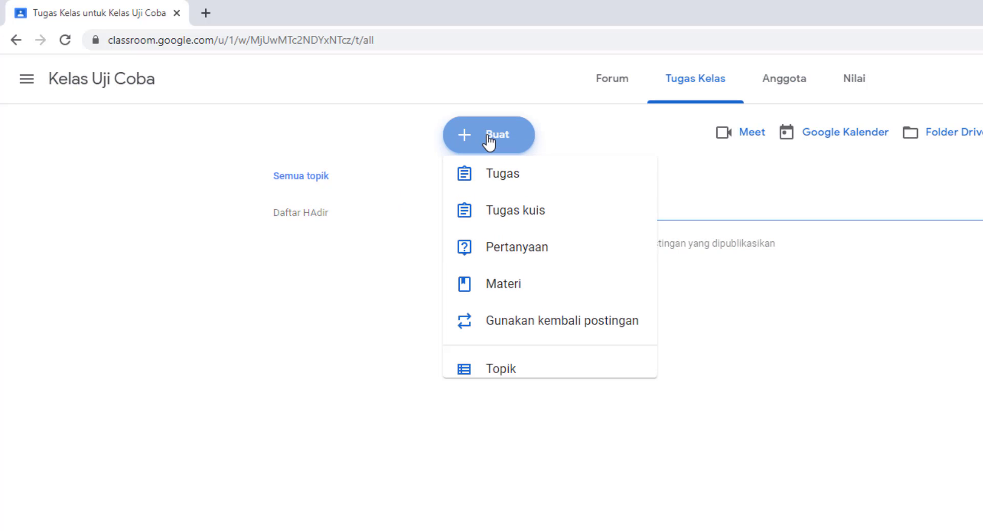
click(519, 259)
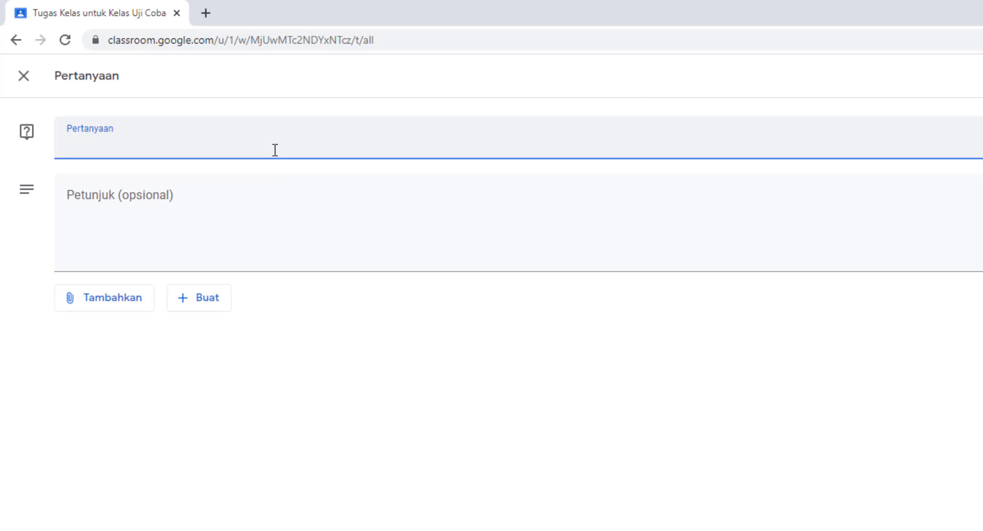
text(Daftar Hadir)
click(246, 196)
text(Isi)
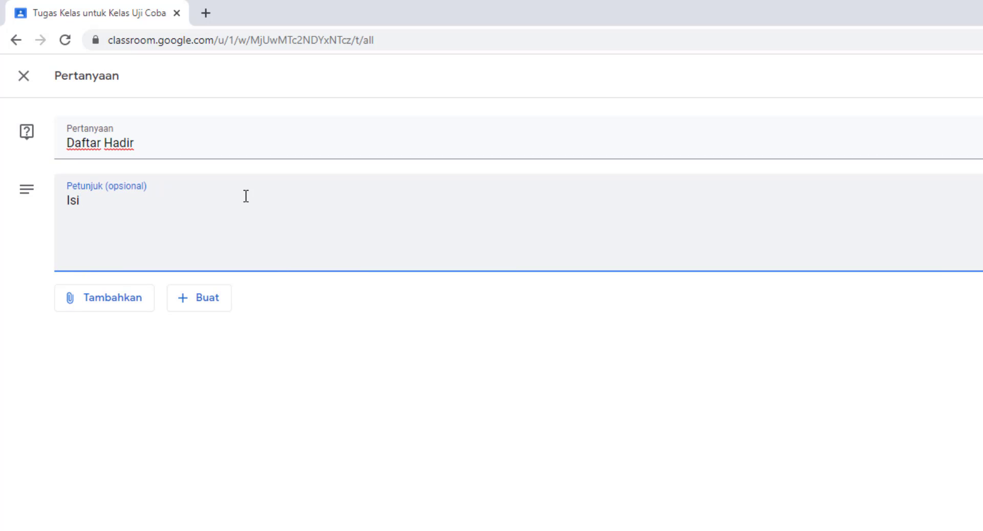
text(lah daftar Daftar)
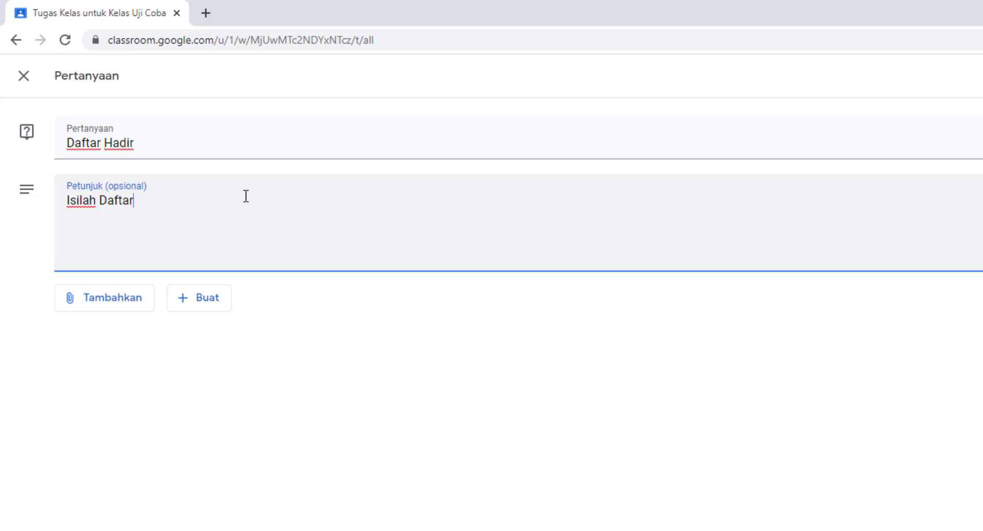
text( Hadir saat Pem)
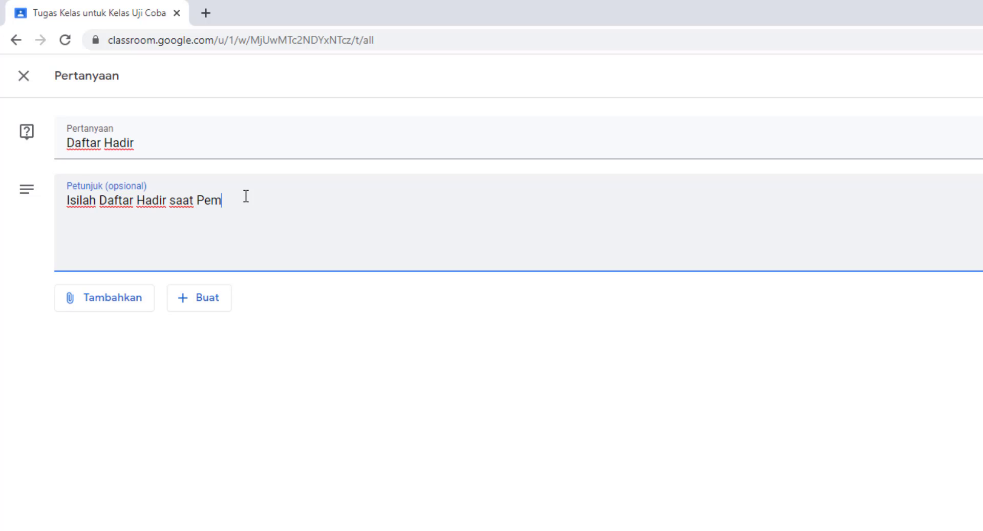
text(bgelajaran Berlangsung)
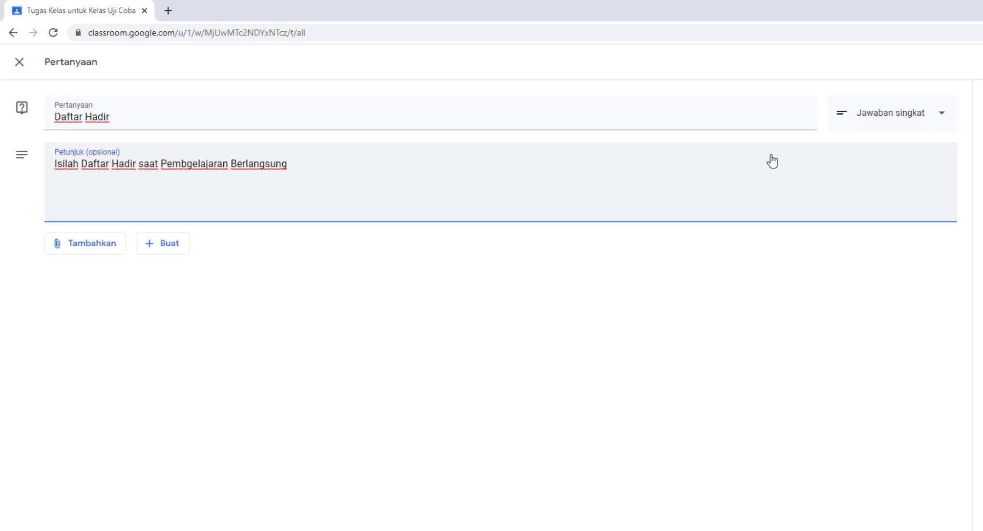
Make the question multiple choice (Pilihan ganda) with the options Hadir, Ijin and Sakit
click(873, 119)
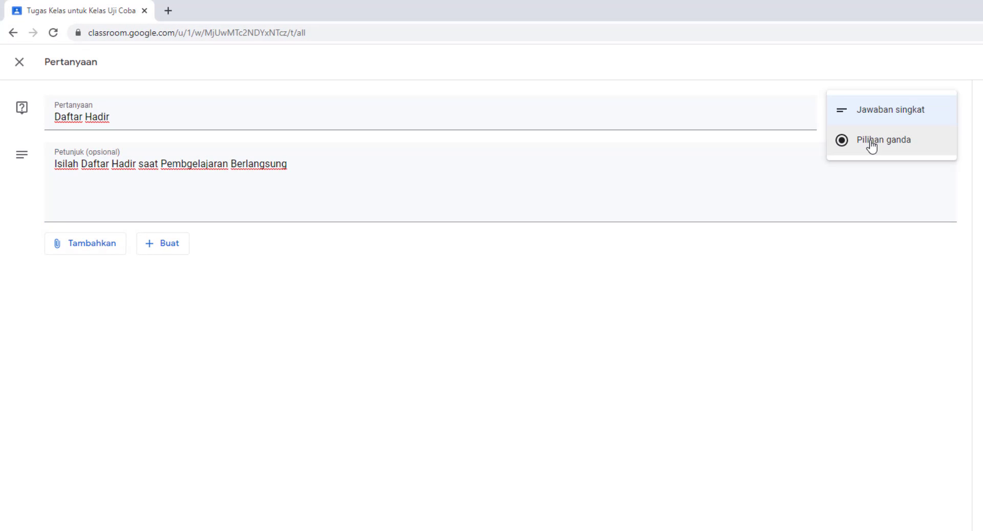
click(872, 147)
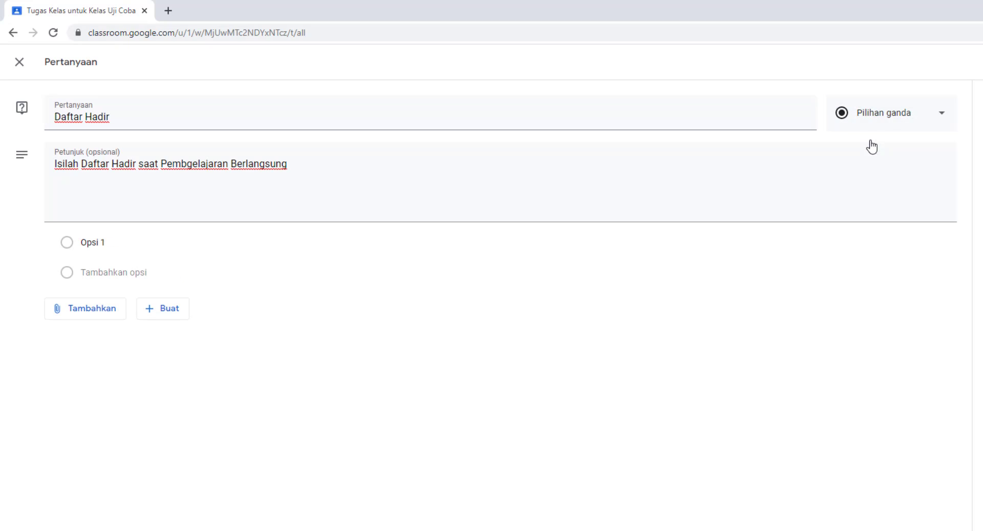
click(136, 244)
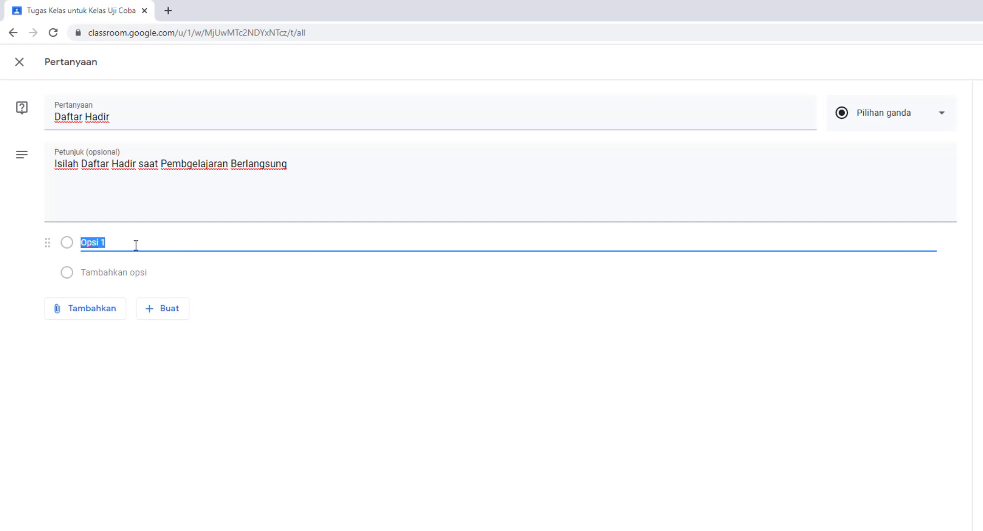
text(Hadir)
click(128, 274)
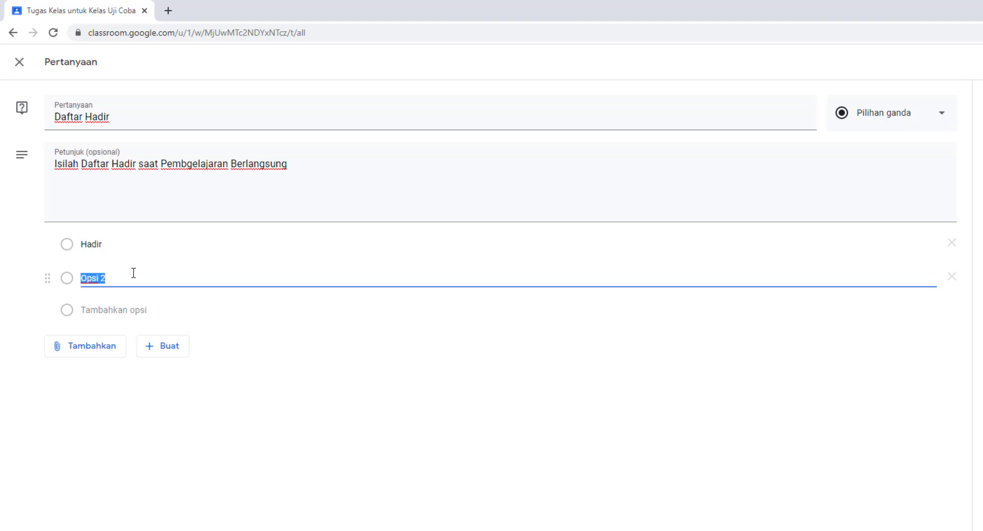
text(Ijin)
click(148, 313)
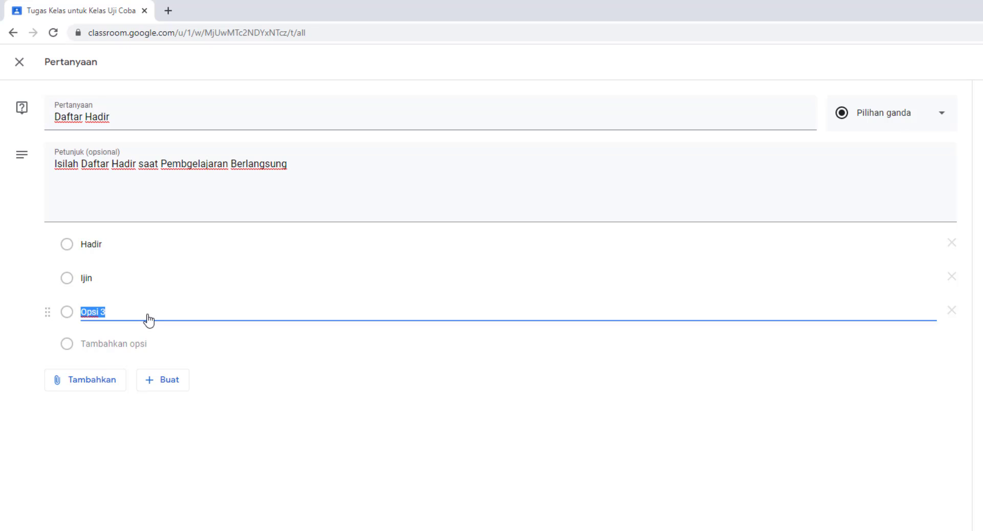
text(Sa)
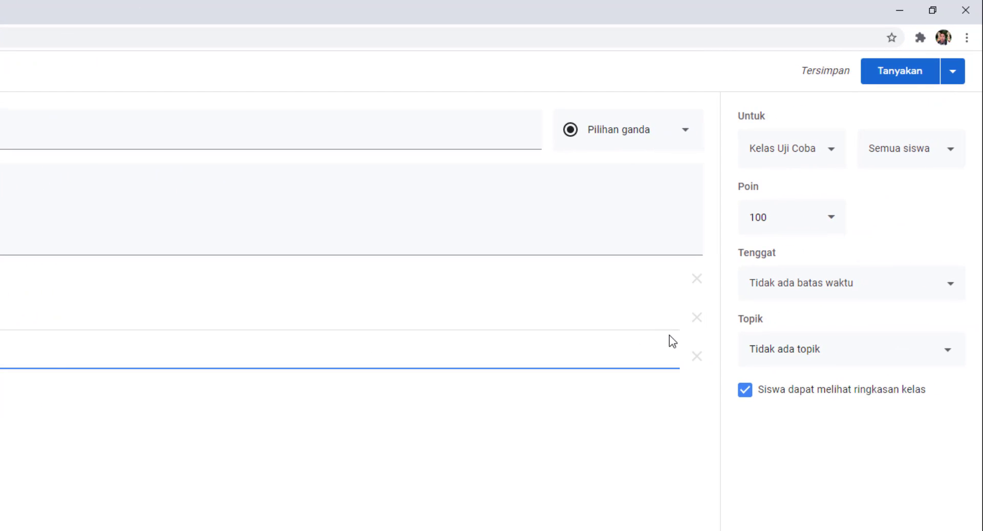
Assign the question to the Daftar HAdir topic as Tidak dinilai, post it, and view the class forum
click(809, 348)
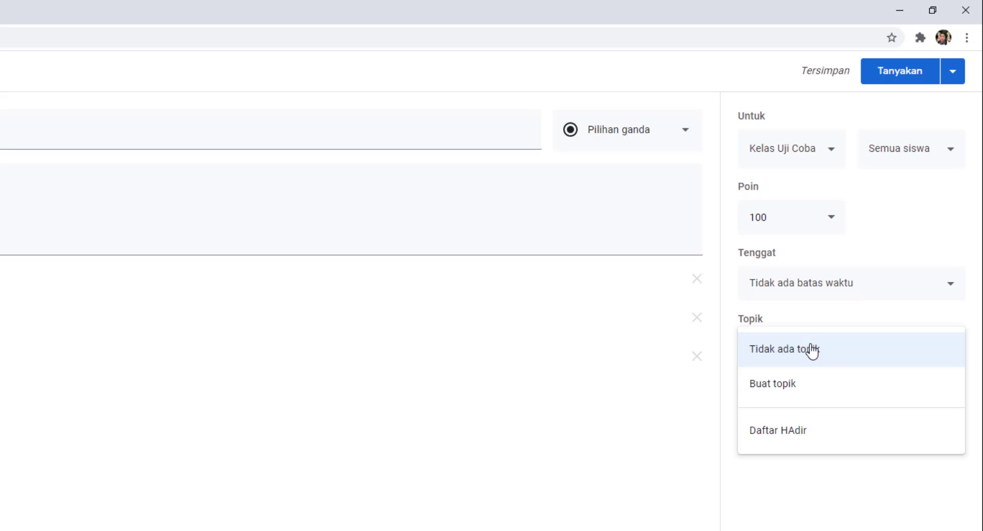
click(788, 434)
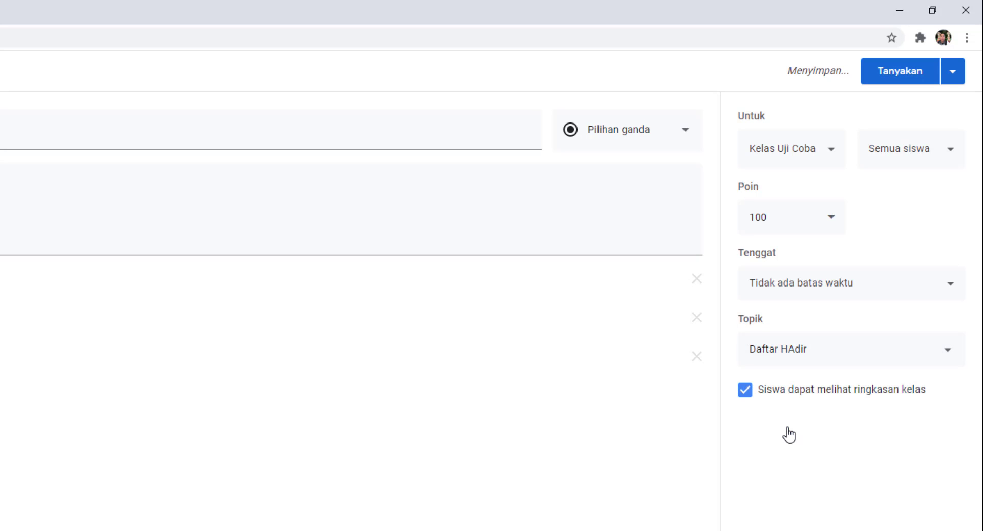
click(830, 226)
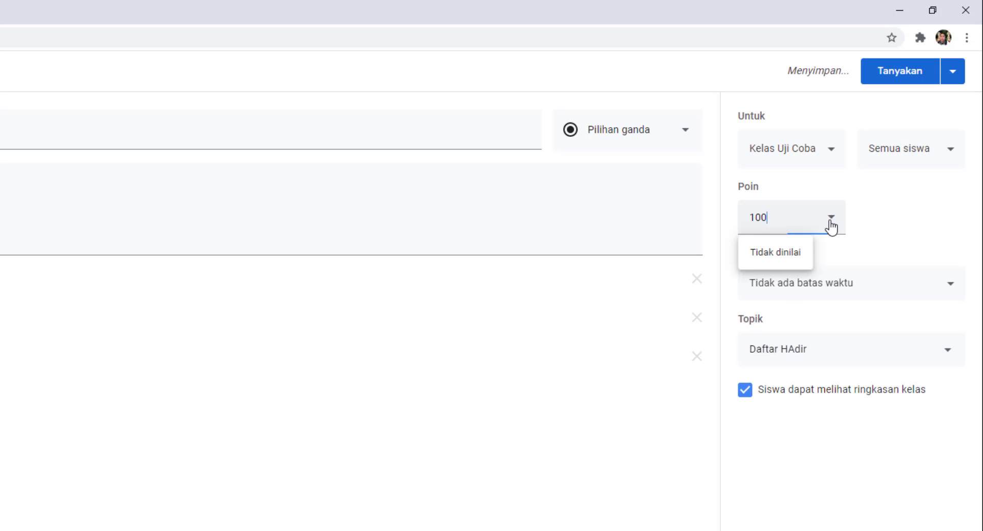
click(788, 254)
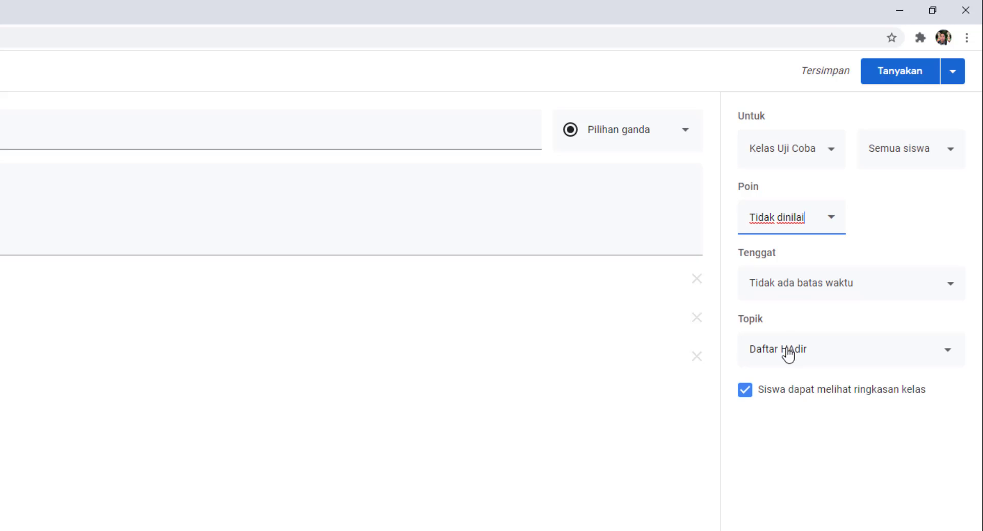
click(902, 71)
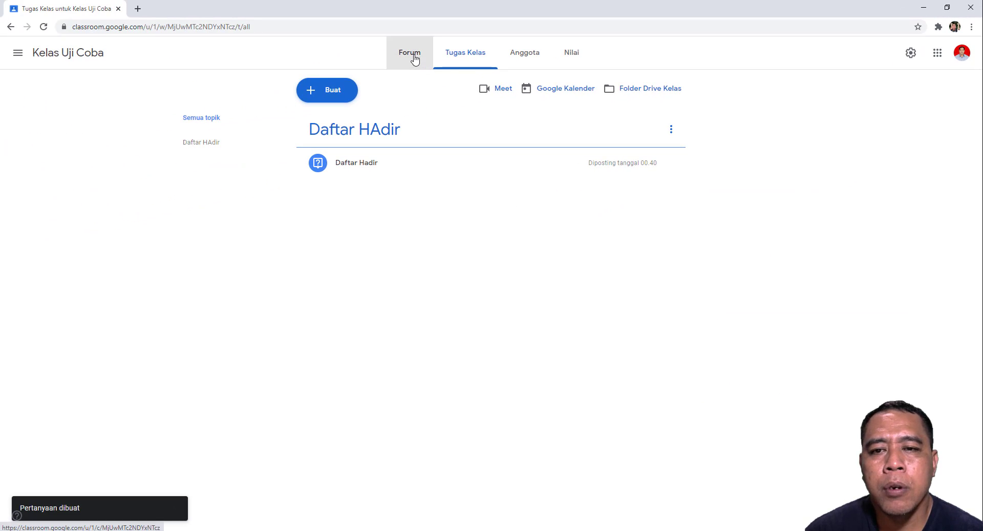
click(414, 58)
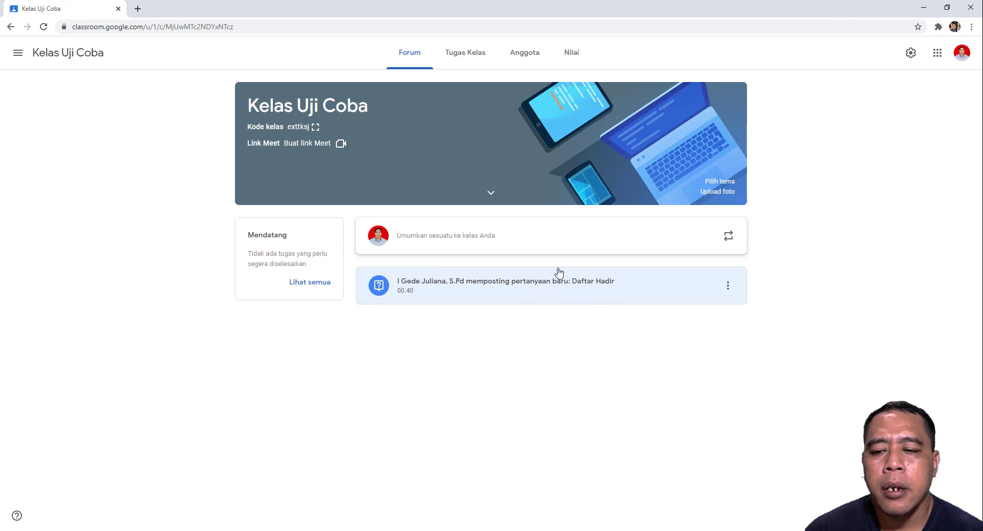
Switch to the Edge window with the student account and expand the Daftar Hadir question in the Kelas Uji Coba classwork
click(128, 530)
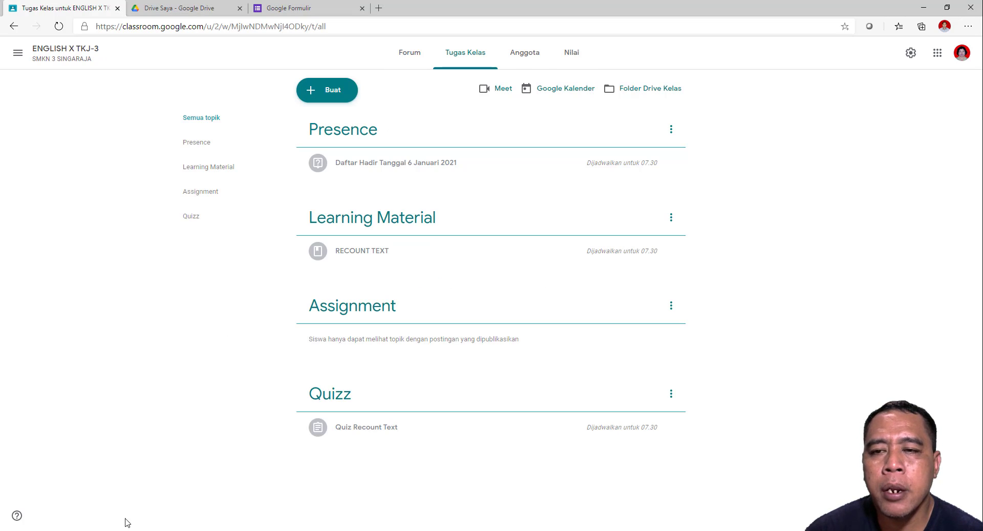
click(39, 53)
click(17, 53)
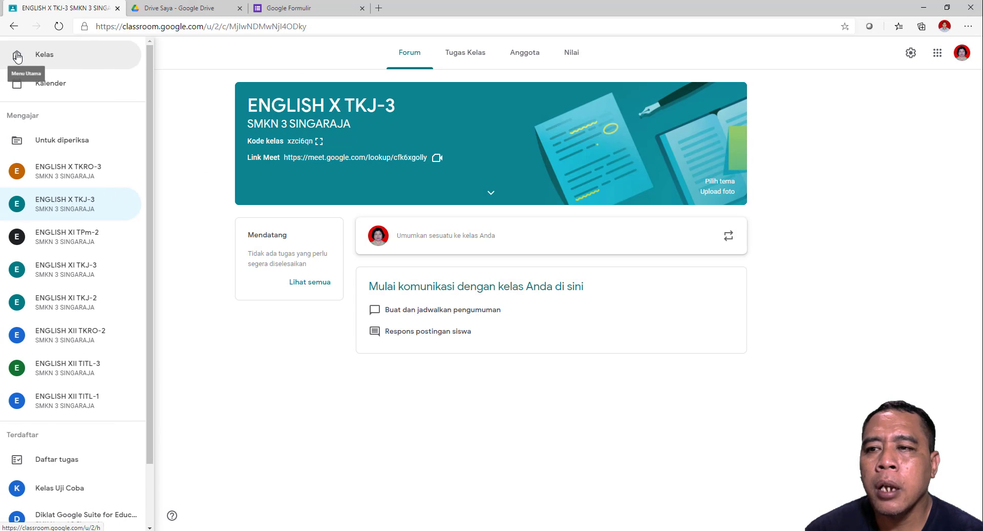
click(45, 59)
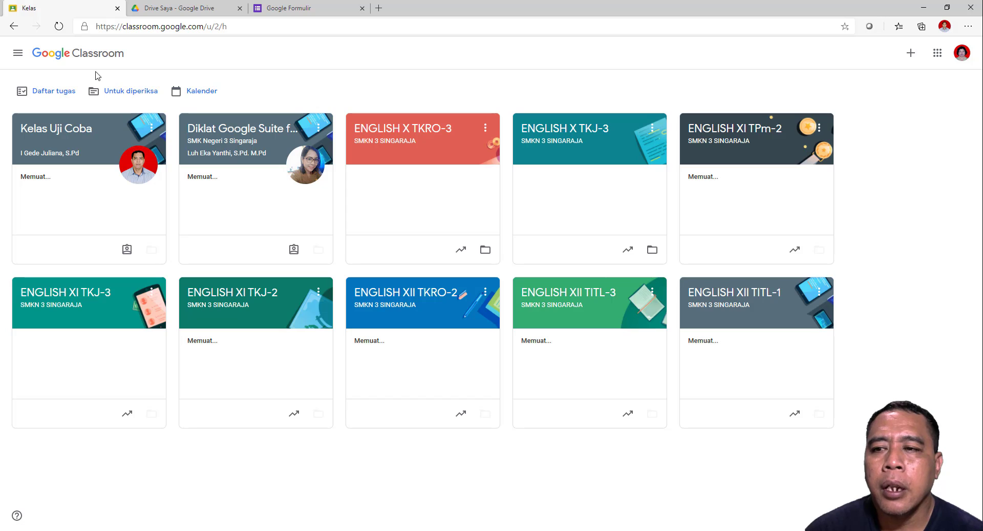
click(64, 129)
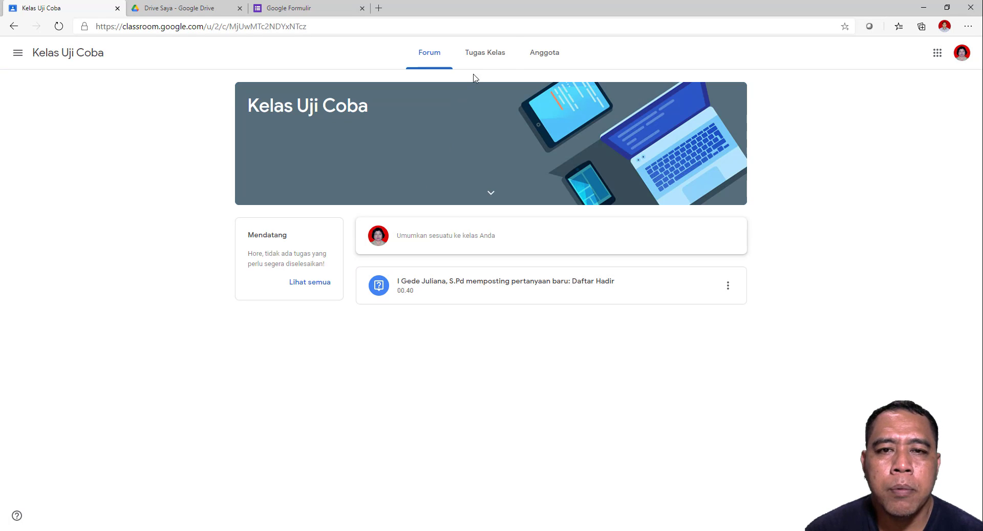
click(483, 58)
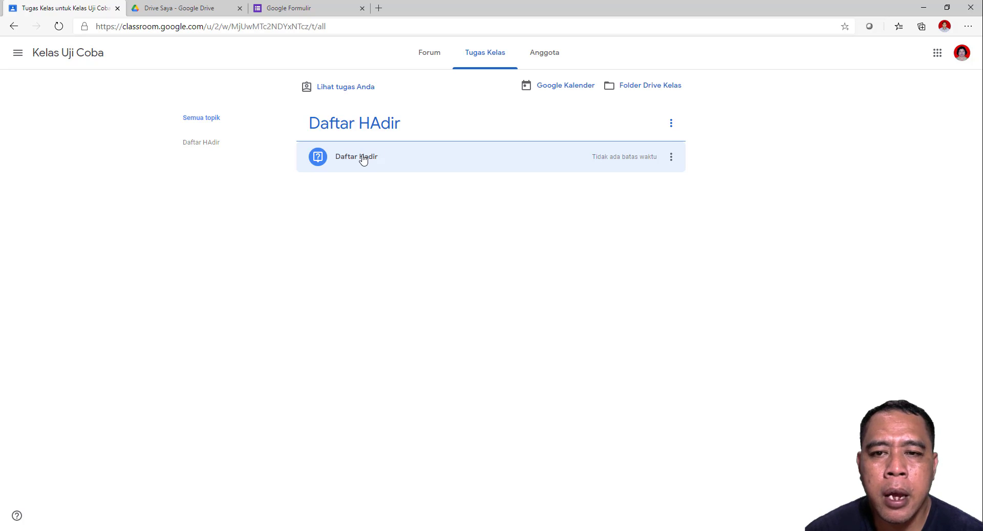
click(363, 160)
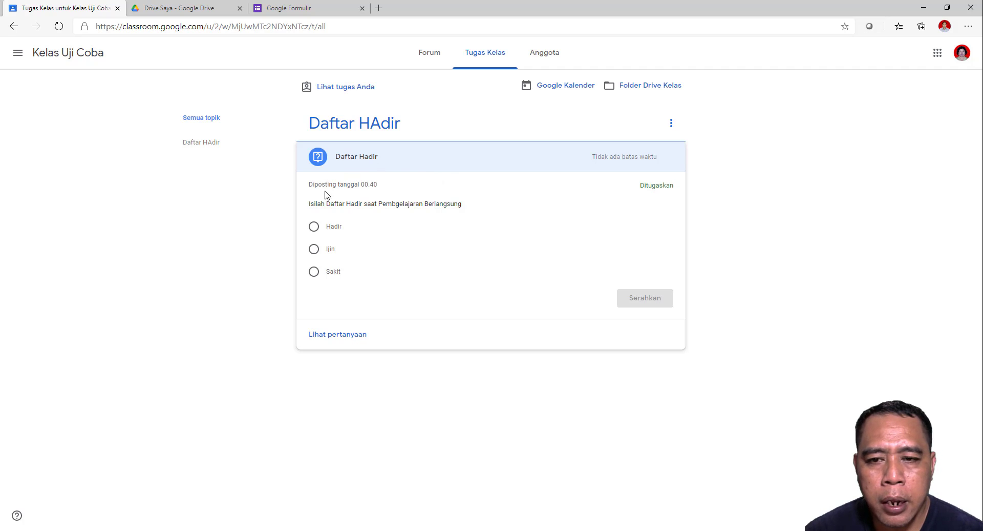
Submit Hadir as the answer to the Daftar Hadir question and view the question's details
click(315, 228)
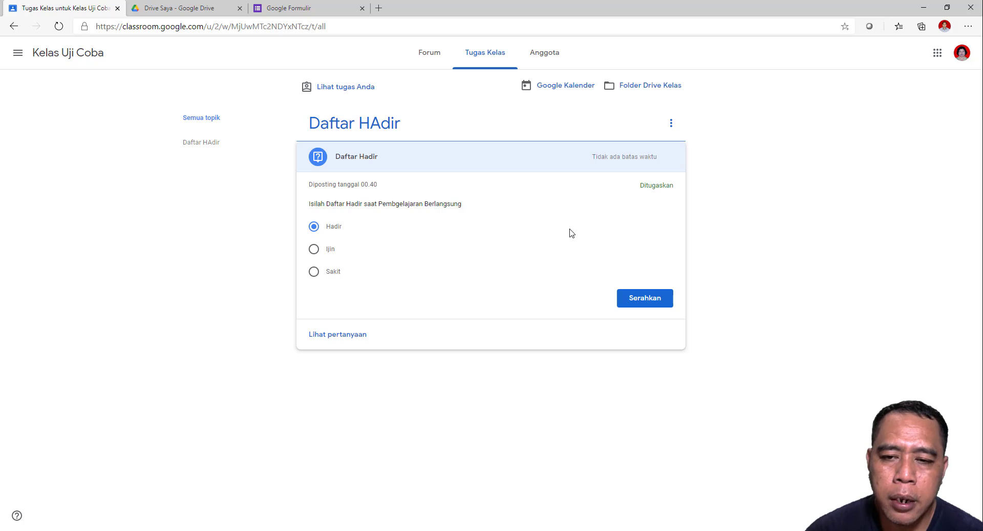
click(652, 302)
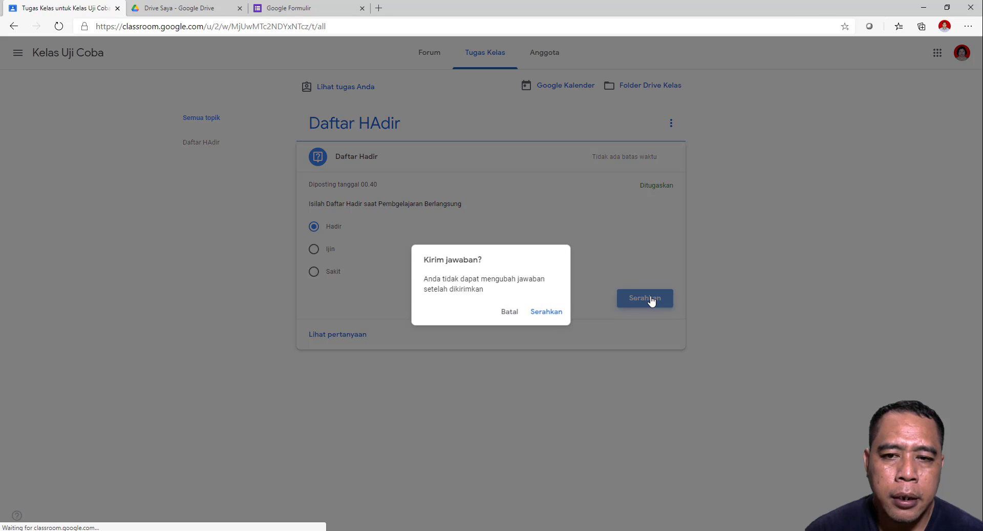
click(542, 314)
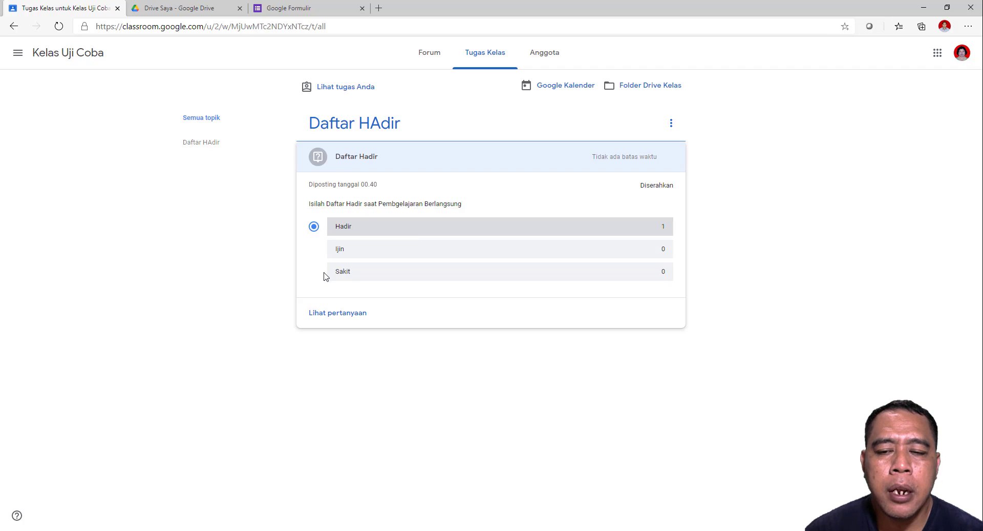
click(339, 316)
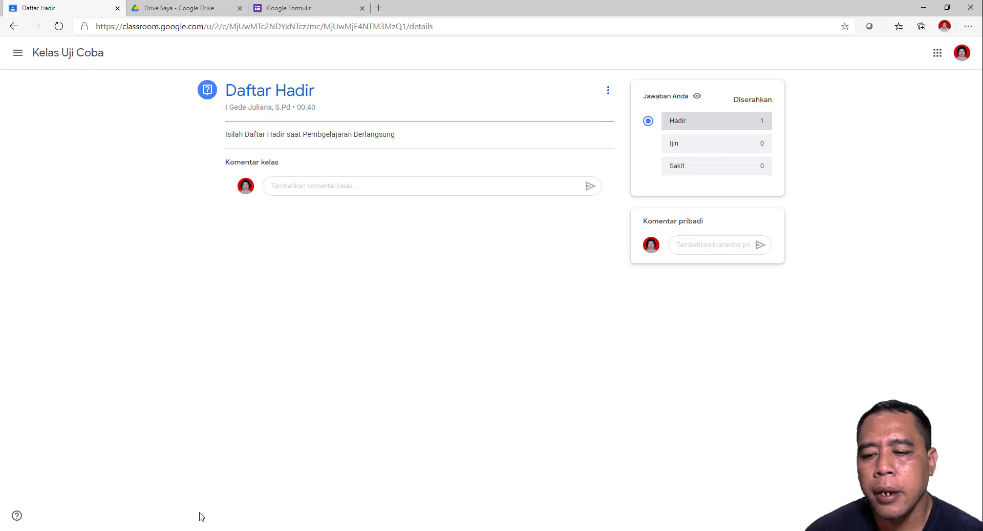
Switch back to the teacher's Chrome window and review the student answers to Daftar Hadir, including the Hadir option
click(163, 479)
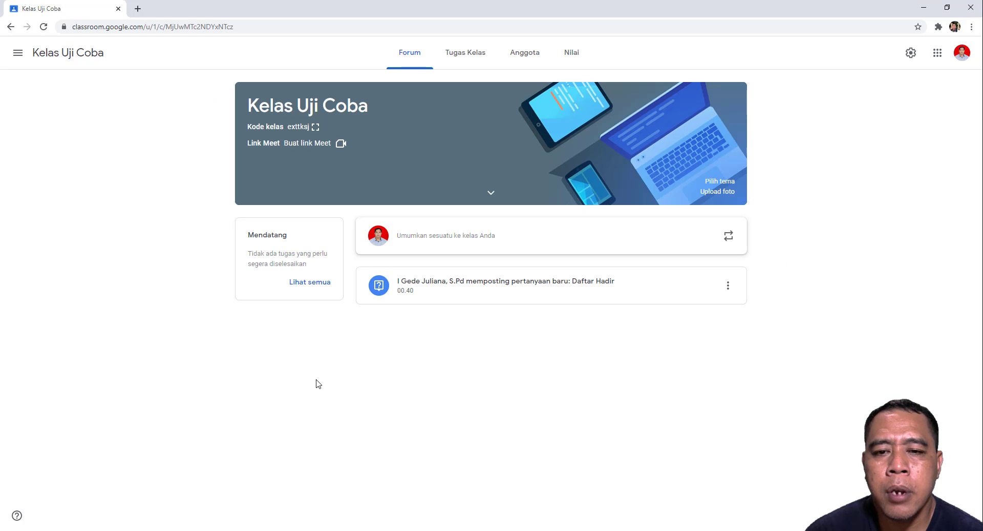
click(465, 283)
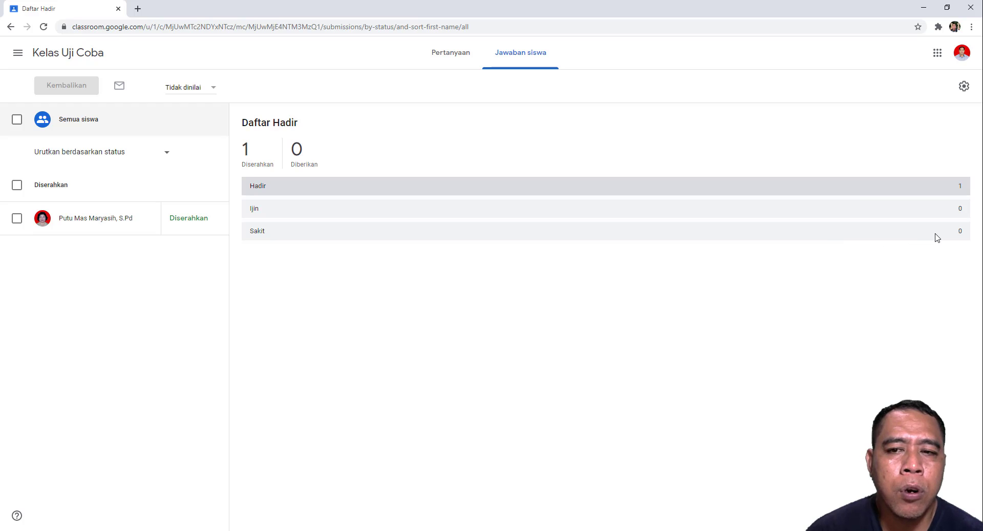
click(264, 187)
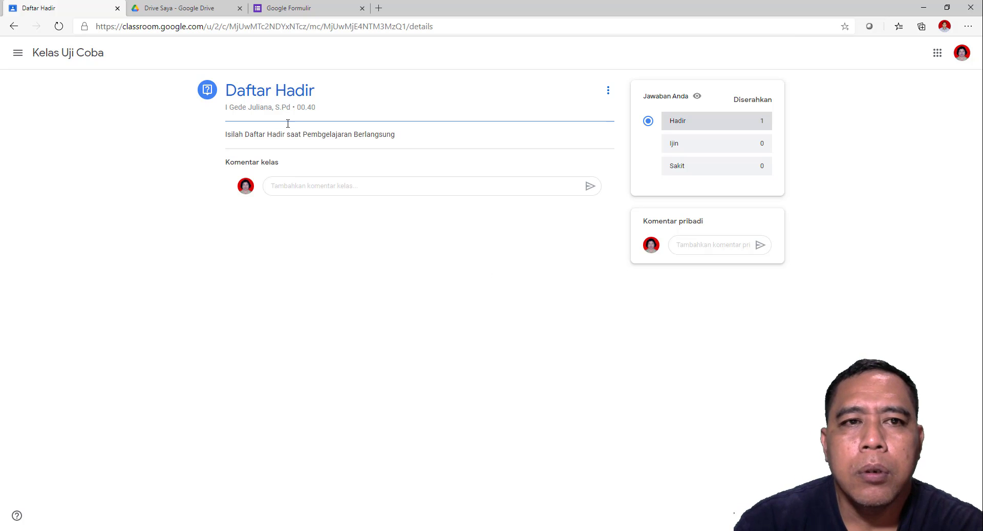
Switch to Google Forms in the Edge window and open the RECOUNT TEXT 1 QUIZ form
click(306, 8)
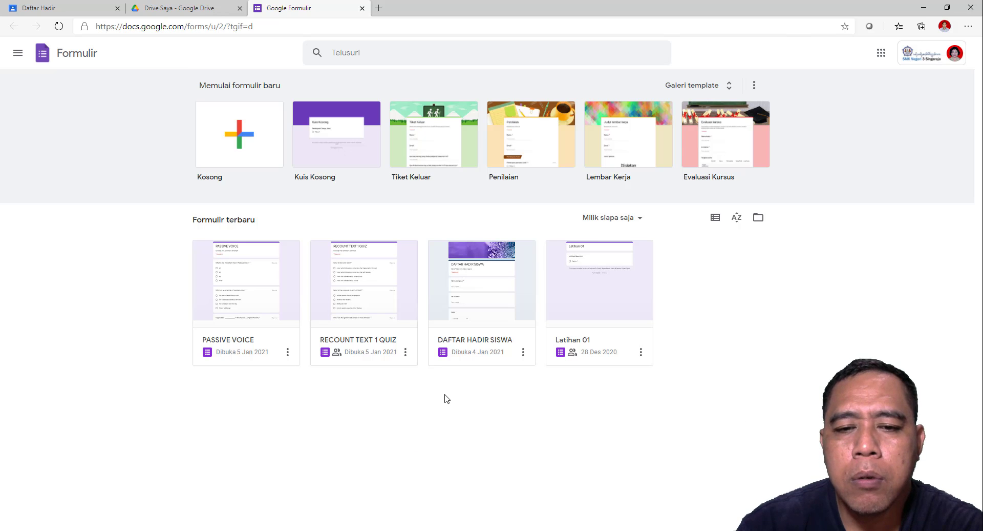
click(372, 300)
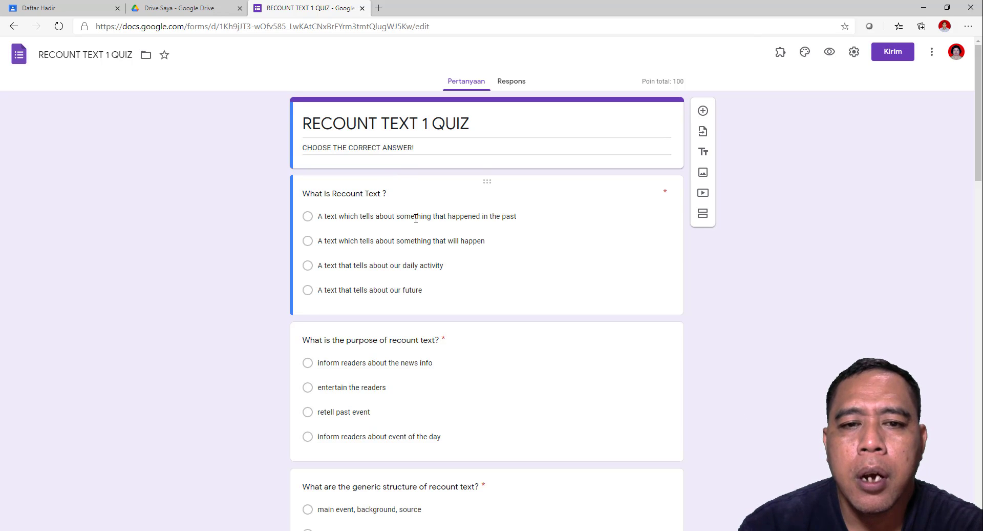
Review the questions in the RECOUNT TEXT 1 QUIZ form and return to the Google Forms home page
scroll(416, 217, down, 5)
scroll(416, 218, down, 20)
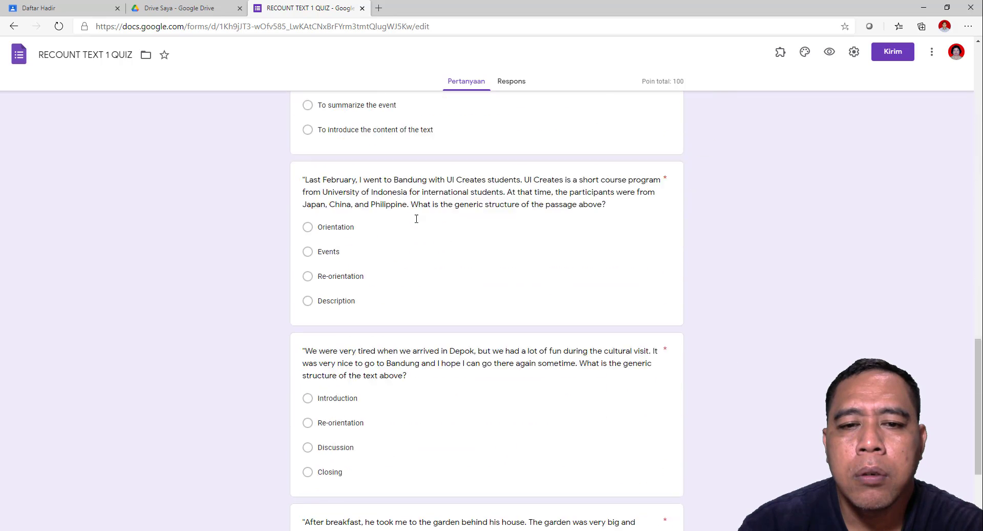
scroll(418, 285, up, 20)
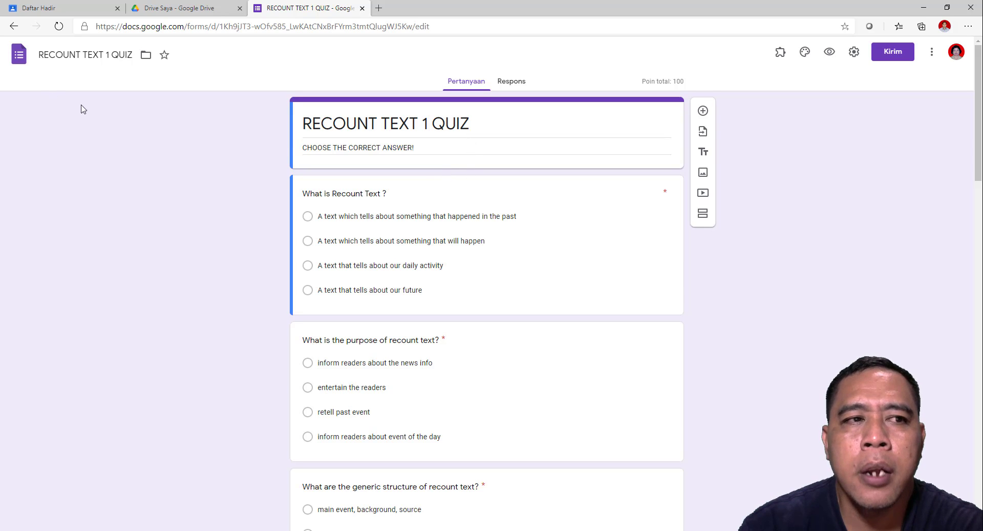
click(19, 61)
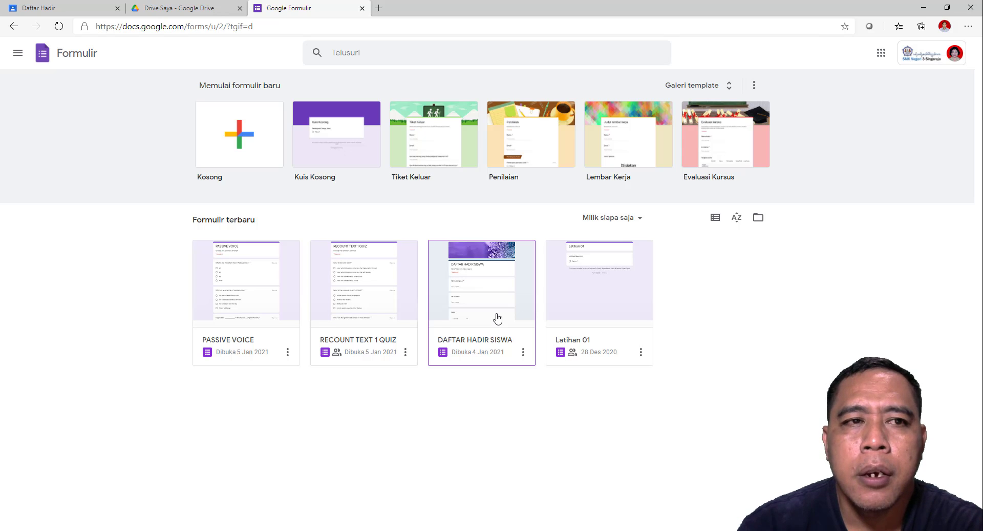
Return to Google Classroom and open the classwork list of the ENGLISH X TKJ-3 class
click(74, 13)
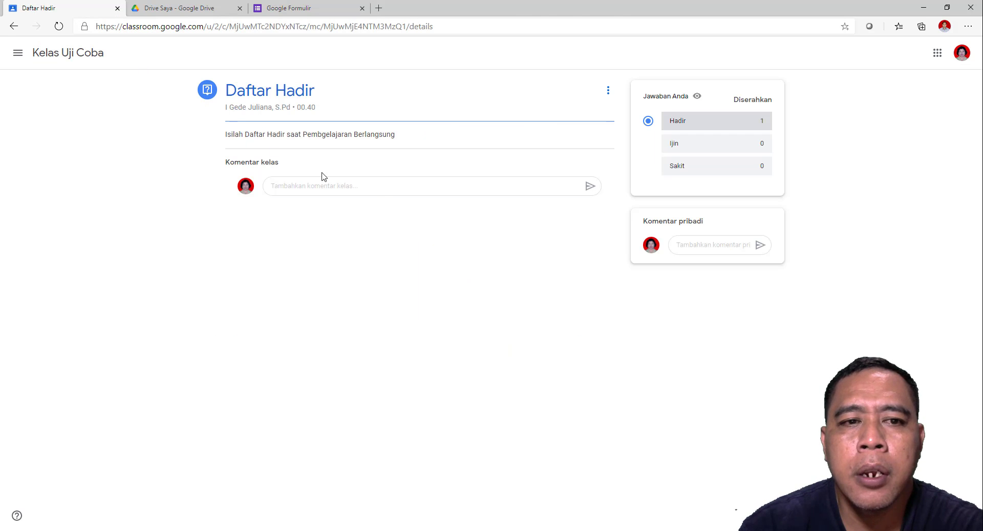
click(18, 53)
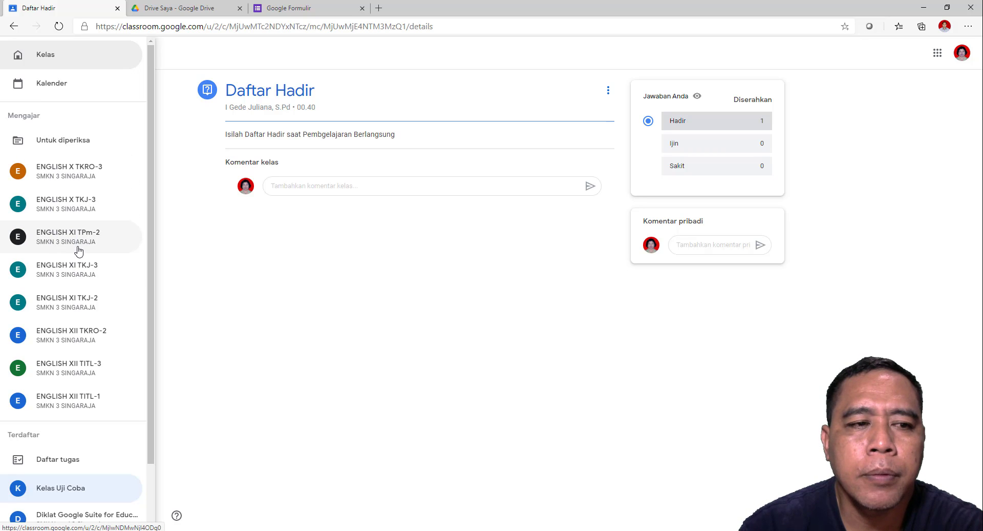
click(79, 204)
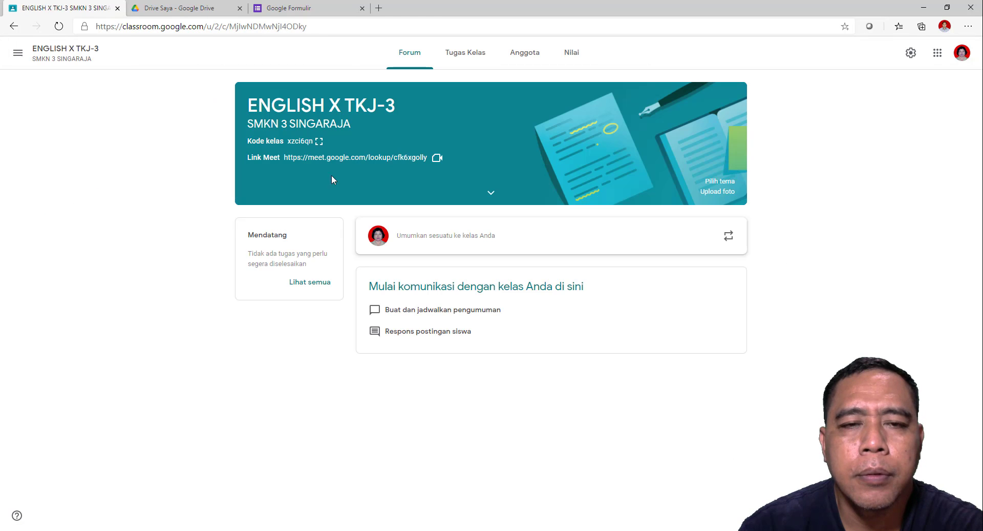
click(457, 54)
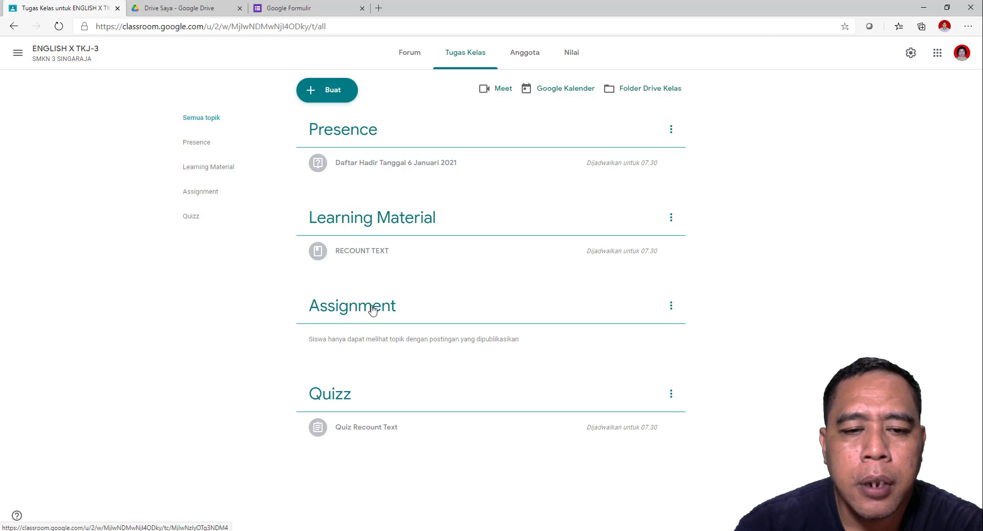
Open the scheduled Quiz Recount Text assignment for editing and examine the sources available for adding attachments
click(379, 433)
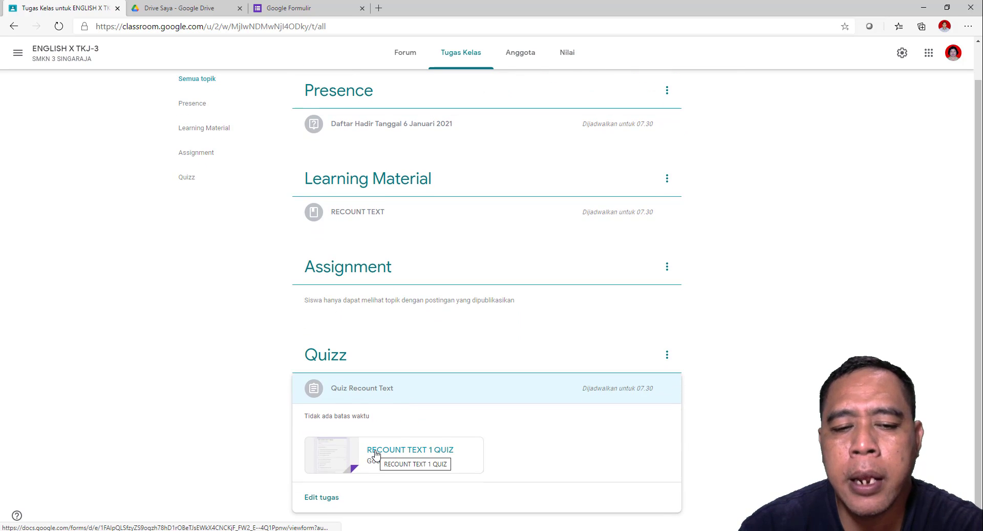
click(323, 496)
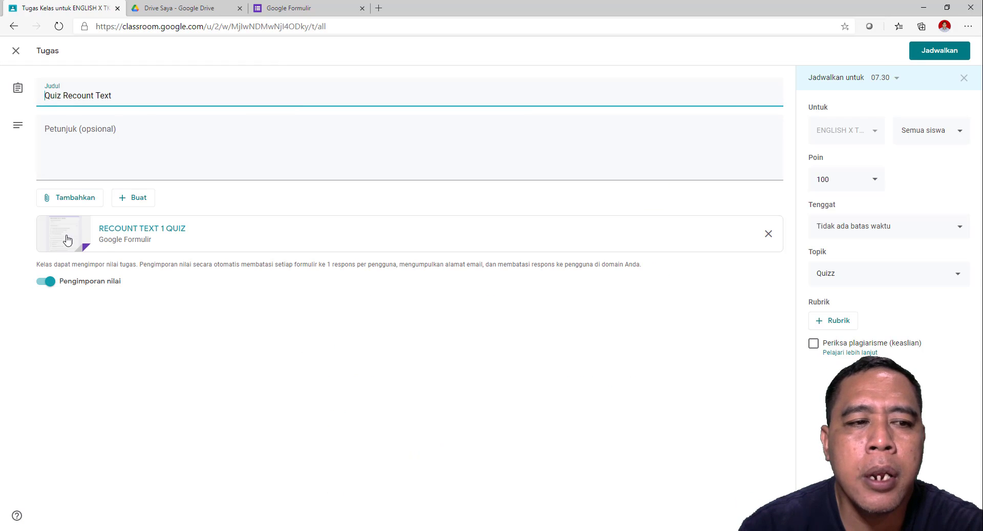
click(67, 203)
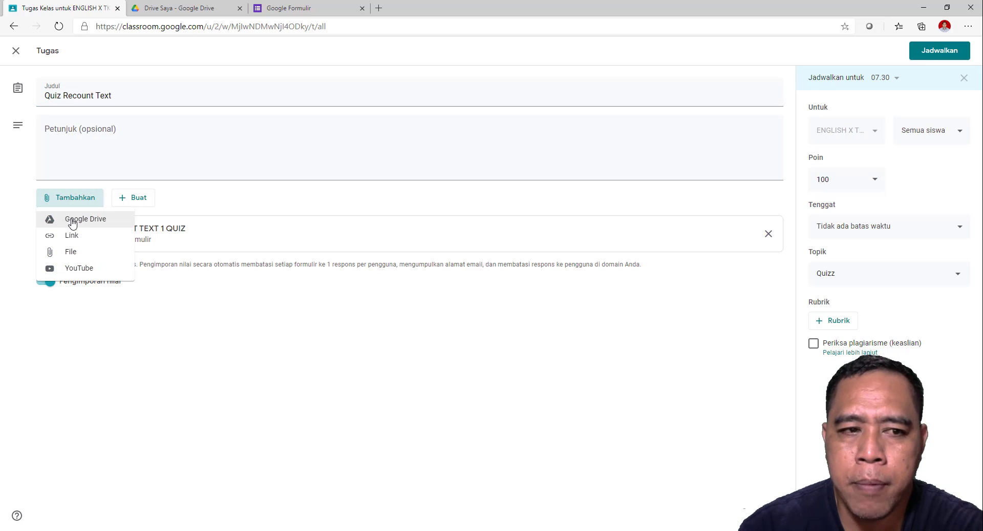
click(202, 358)
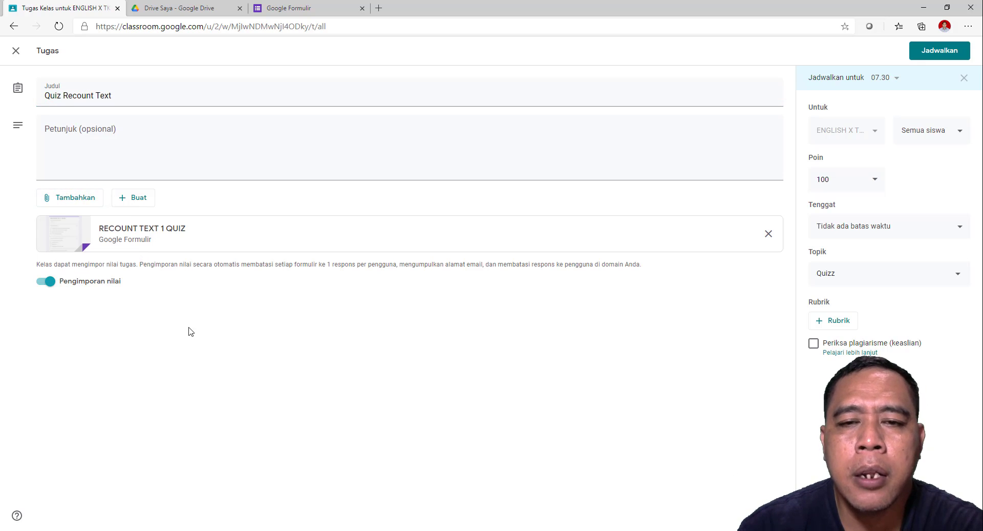
click(61, 203)
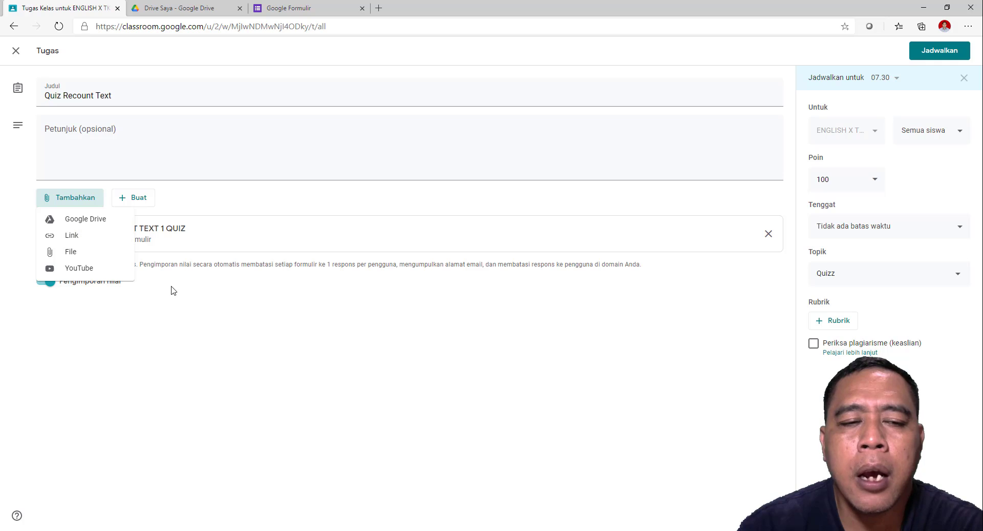
click(229, 323)
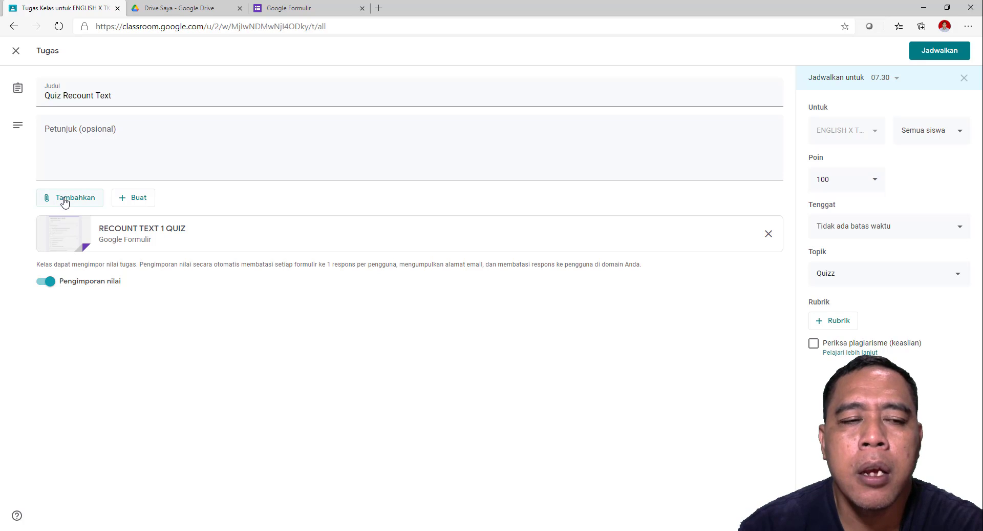
Switch to Drive Saya in Google Drive and look through the list of available Google apps
click(190, 11)
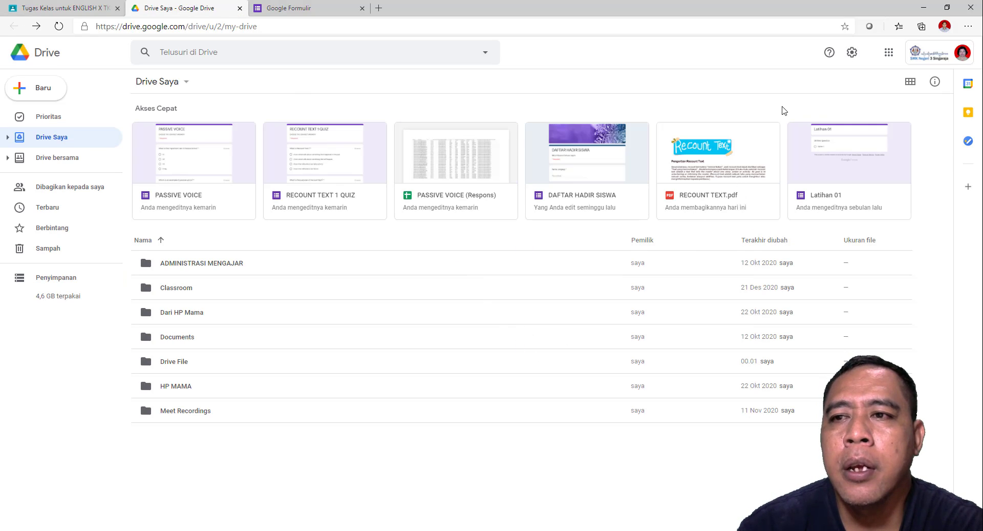
click(889, 56)
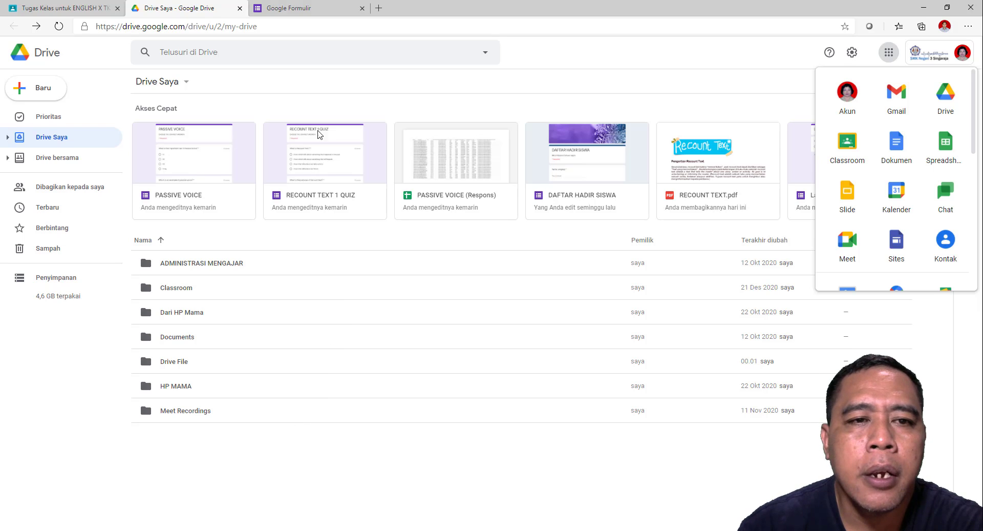
click(344, 112)
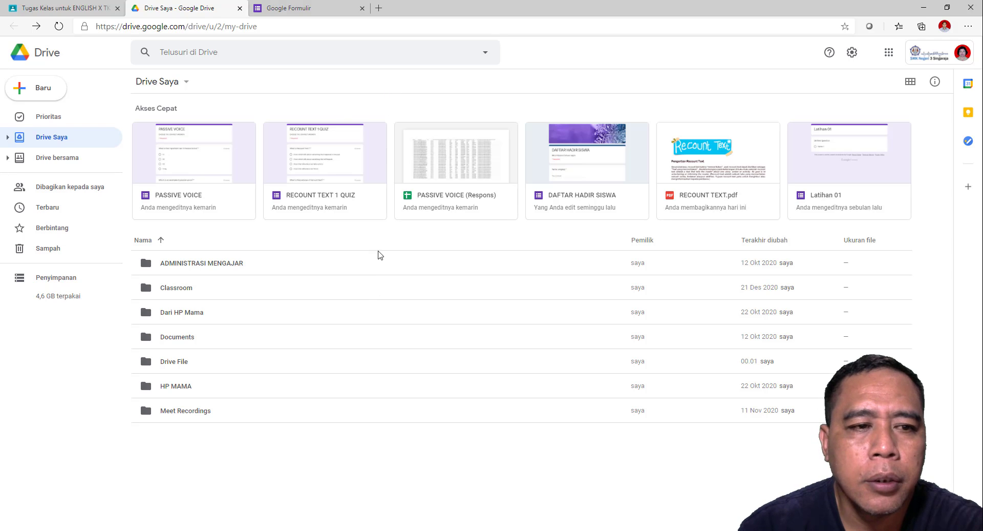
Upload the Raport TPM folder from Downloads to Drive Saya and approve uploading all its files
right_click(354, 455)
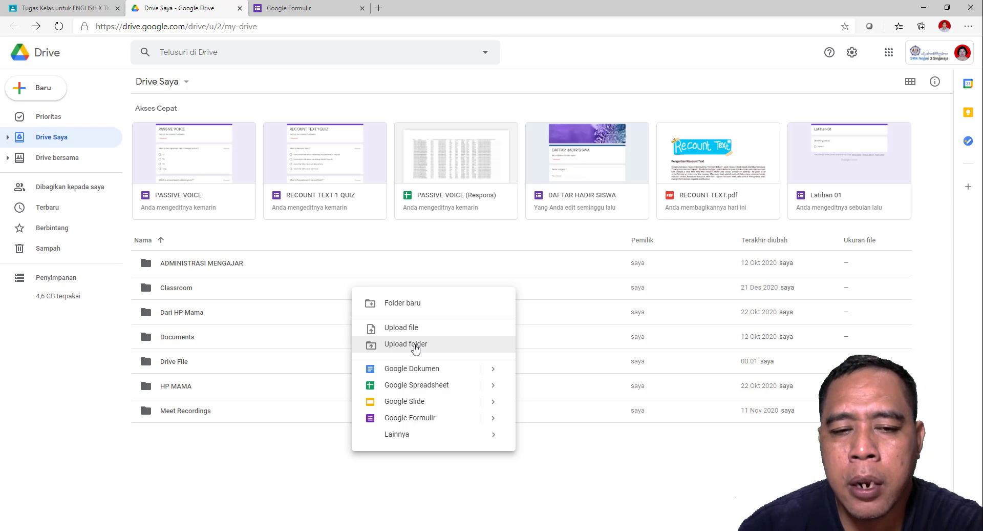
click(415, 346)
scroll(77, 159, down, 3)
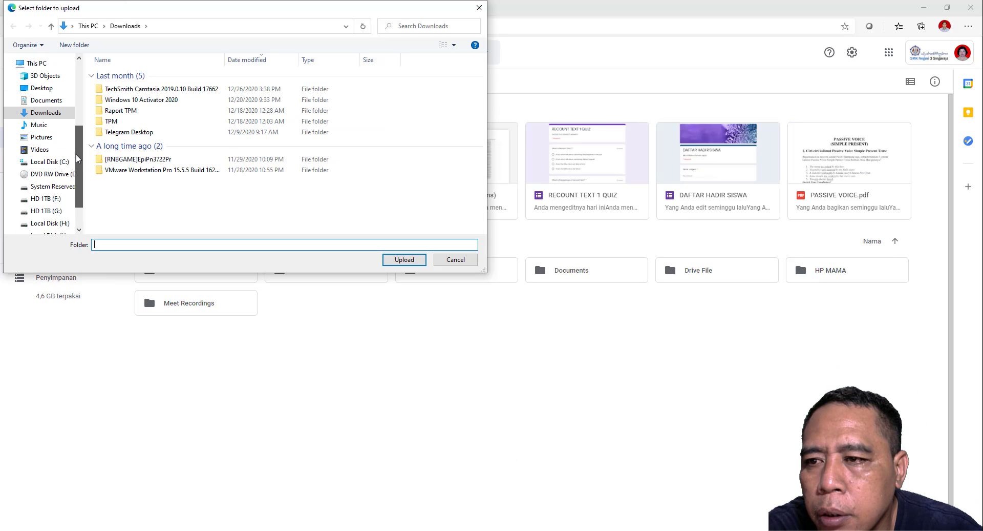
scroll(76, 164, down, 2)
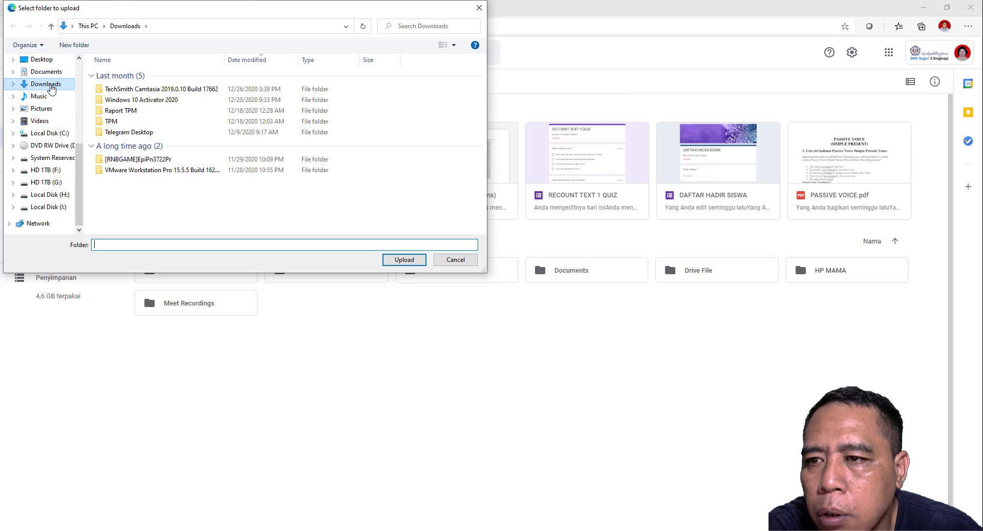
click(51, 85)
click(14, 84)
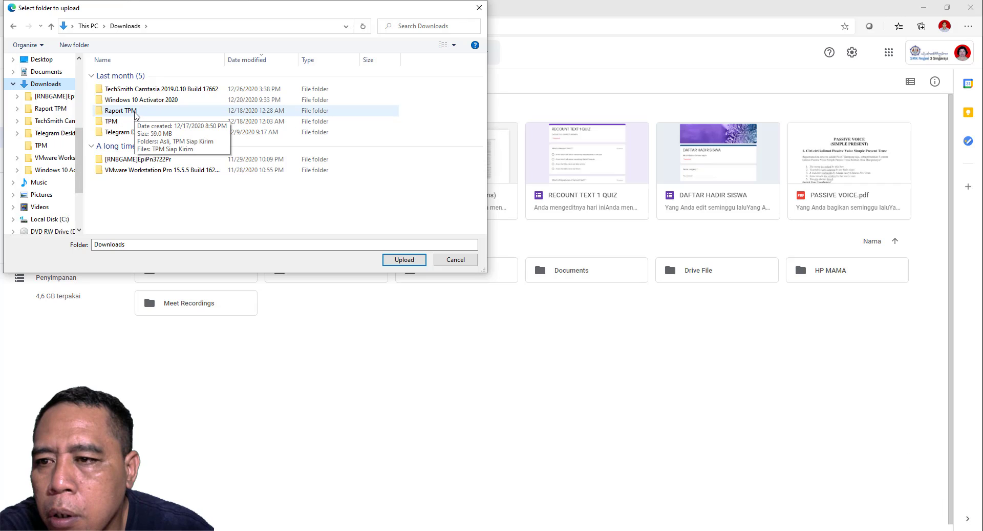
click(135, 112)
click(405, 259)
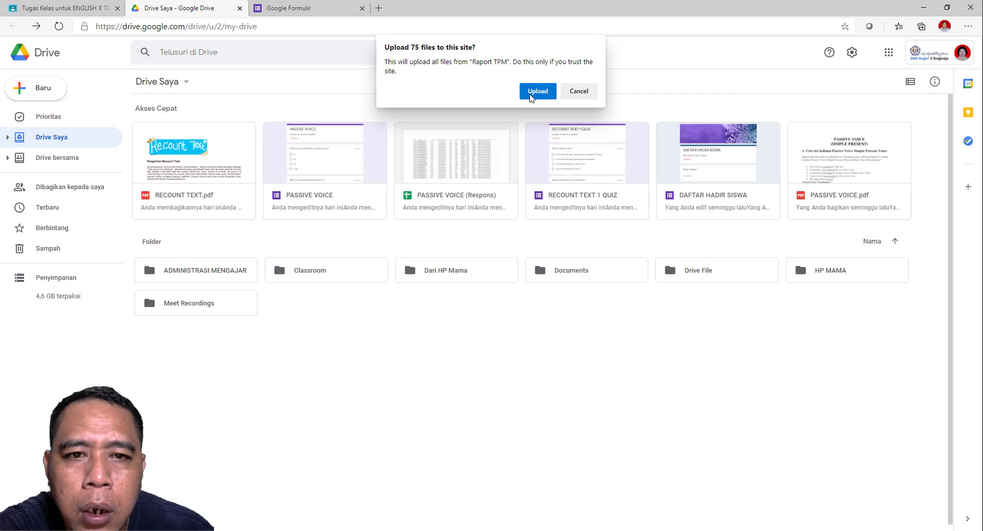
click(536, 91)
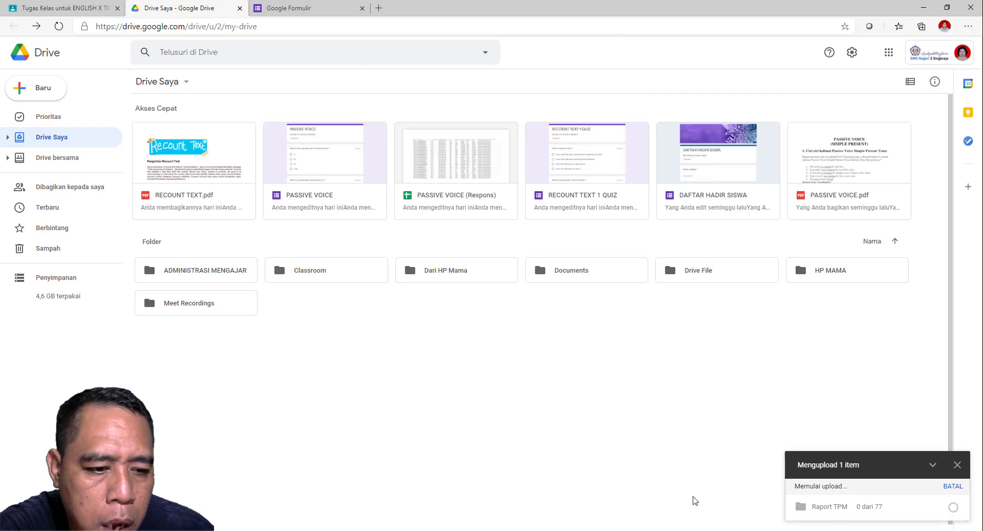